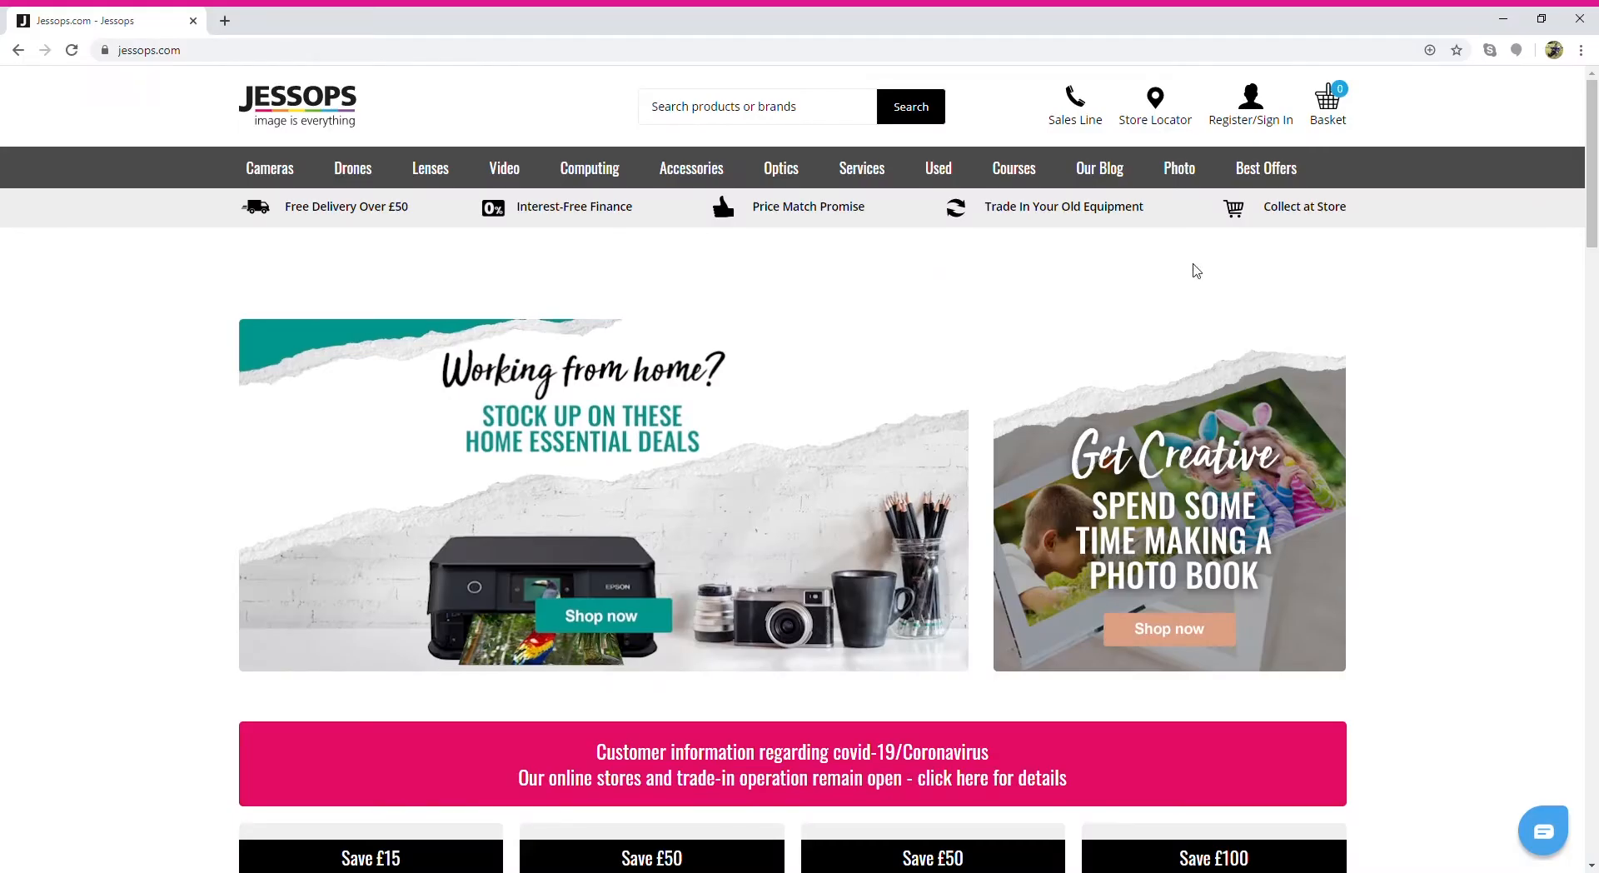
- Go to the Jessops Photo site and open the Hard Cover Photo Books product from the Photo Books range
click(1190, 174)
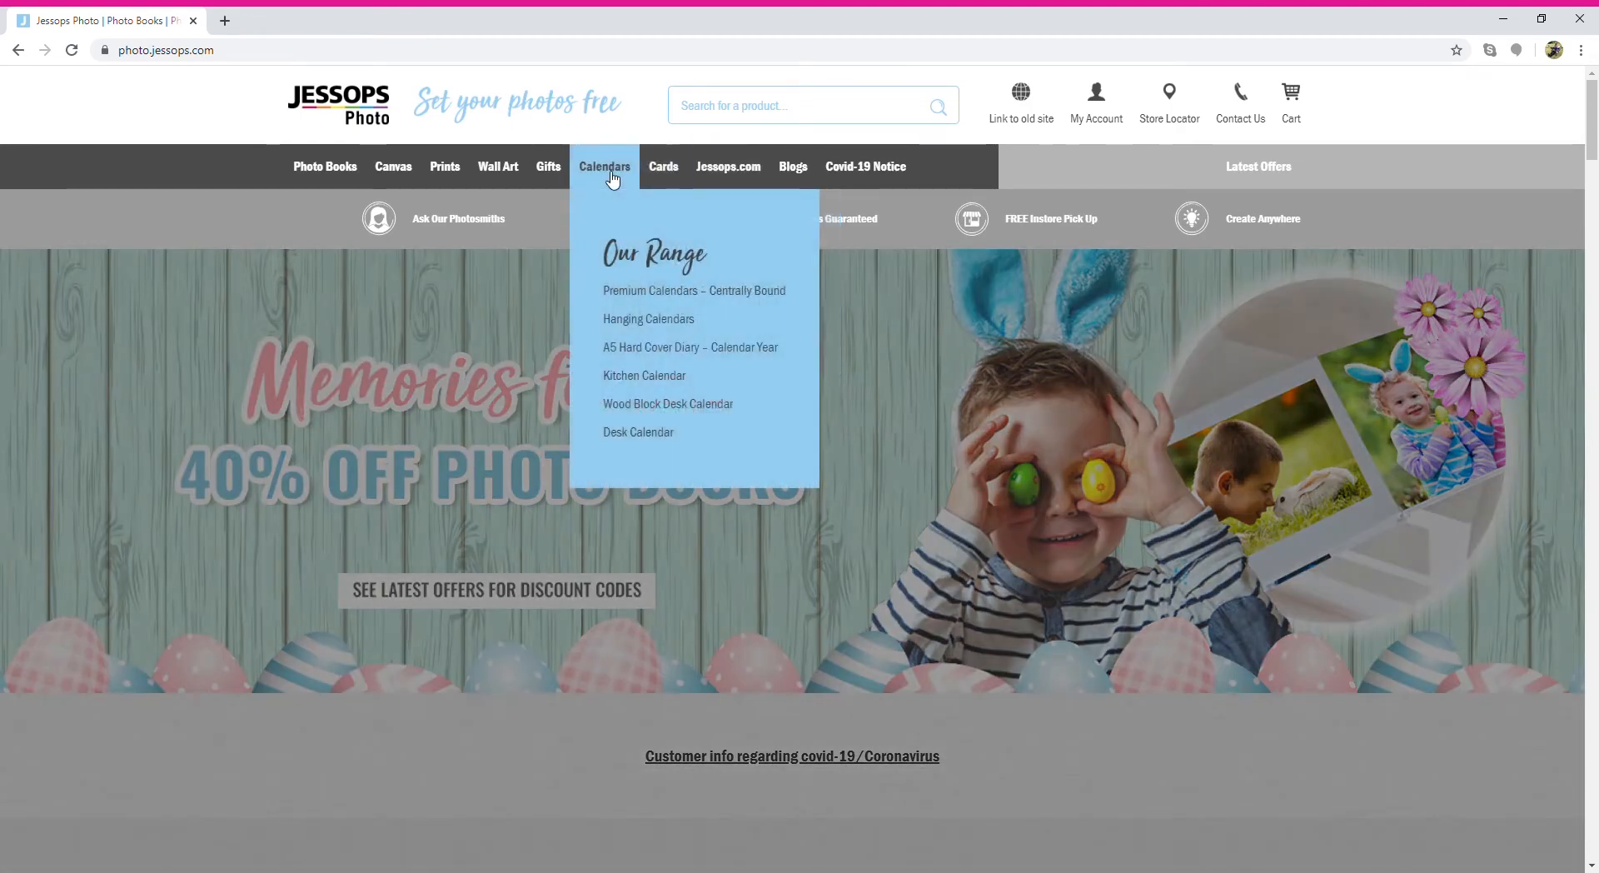
mouse_move(559, 178)
mouse_move(505, 178)
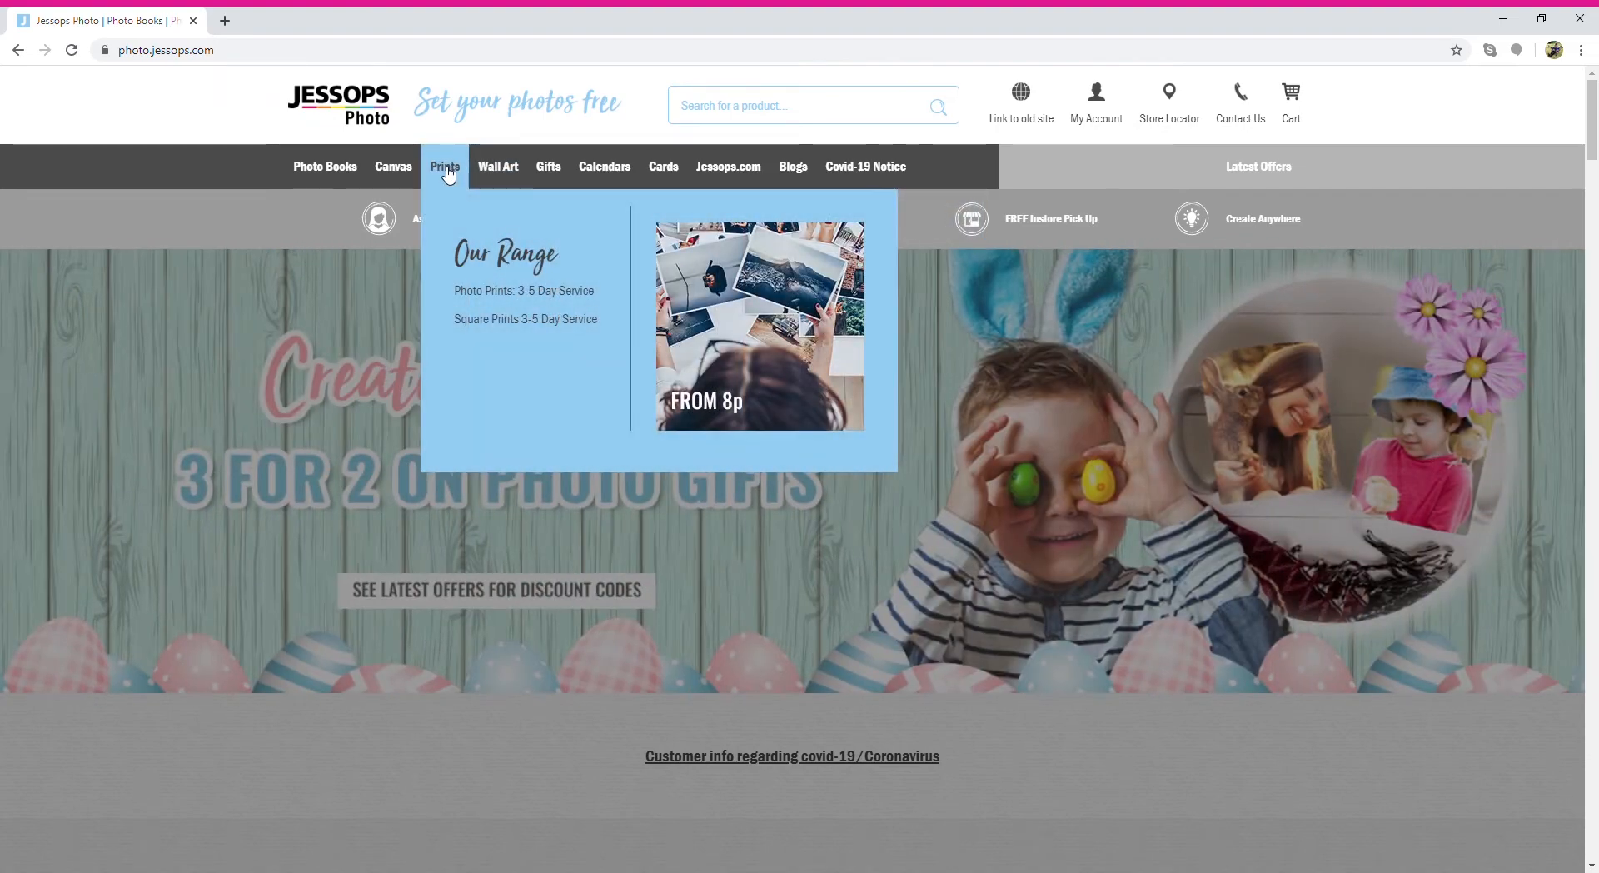
mouse_move(400, 173)
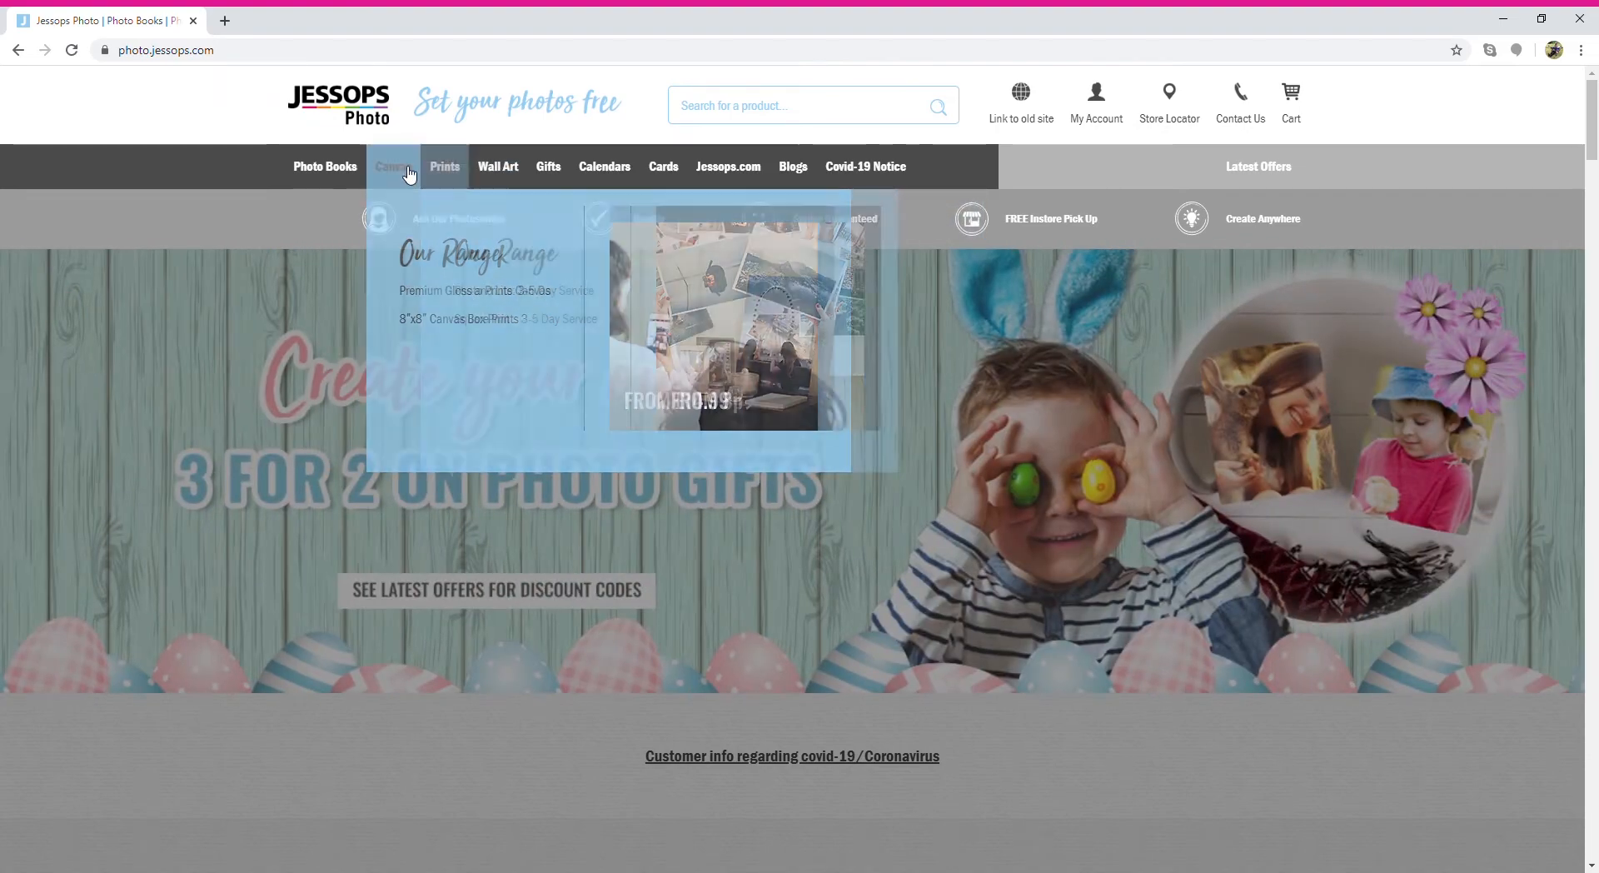
click(321, 173)
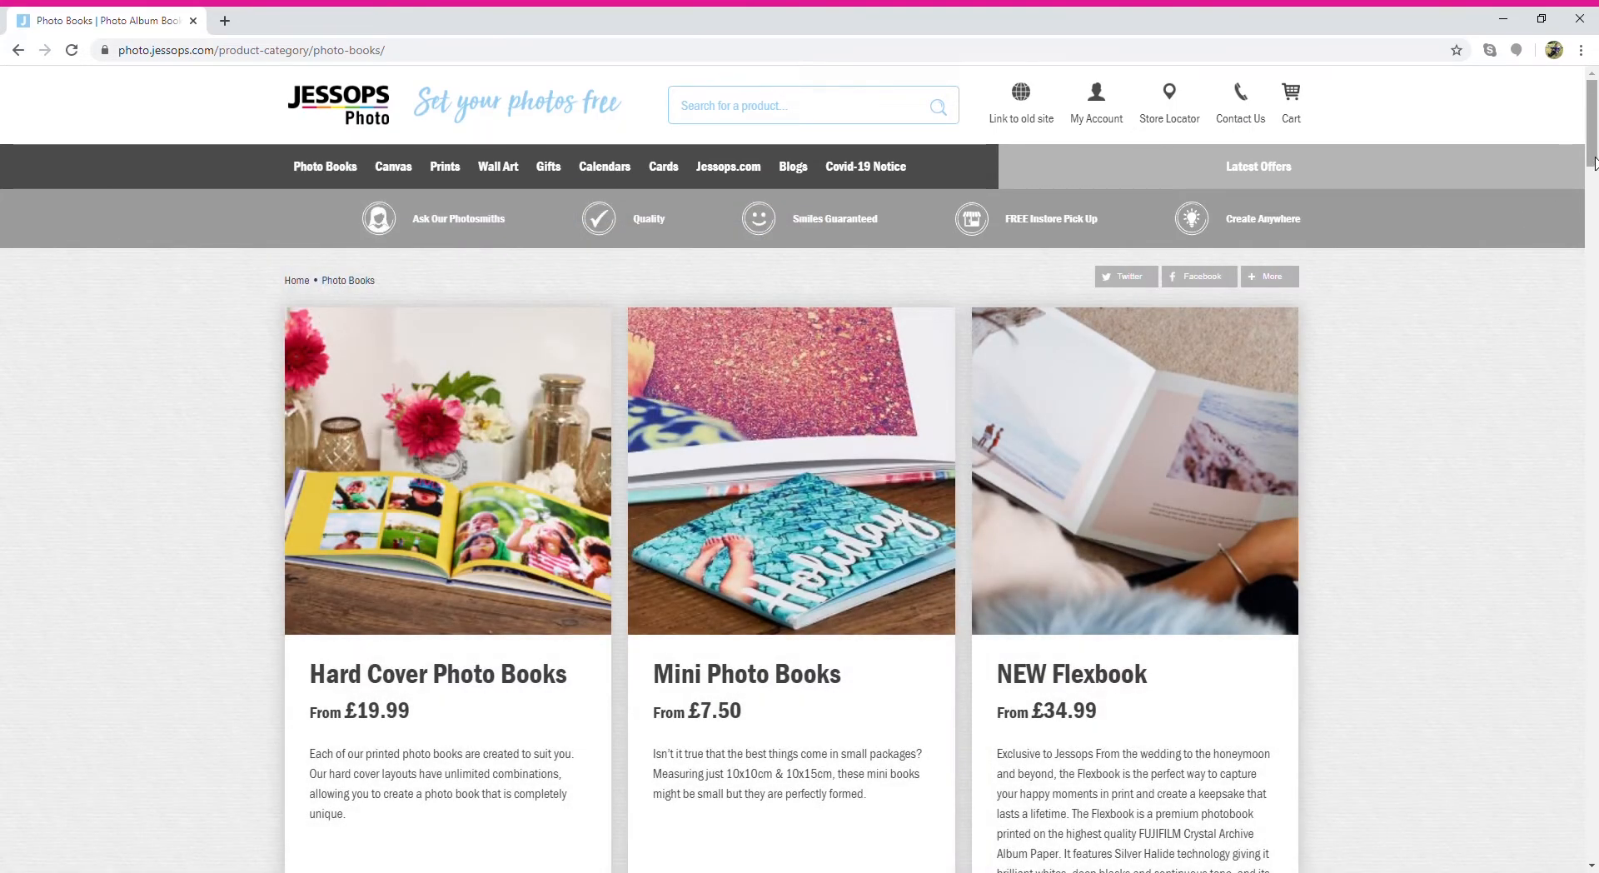
mouse_move(1592, 158)
mouse_down()
mouse_move(1592, 257)
mouse_move(1593, 163)
mouse_up()
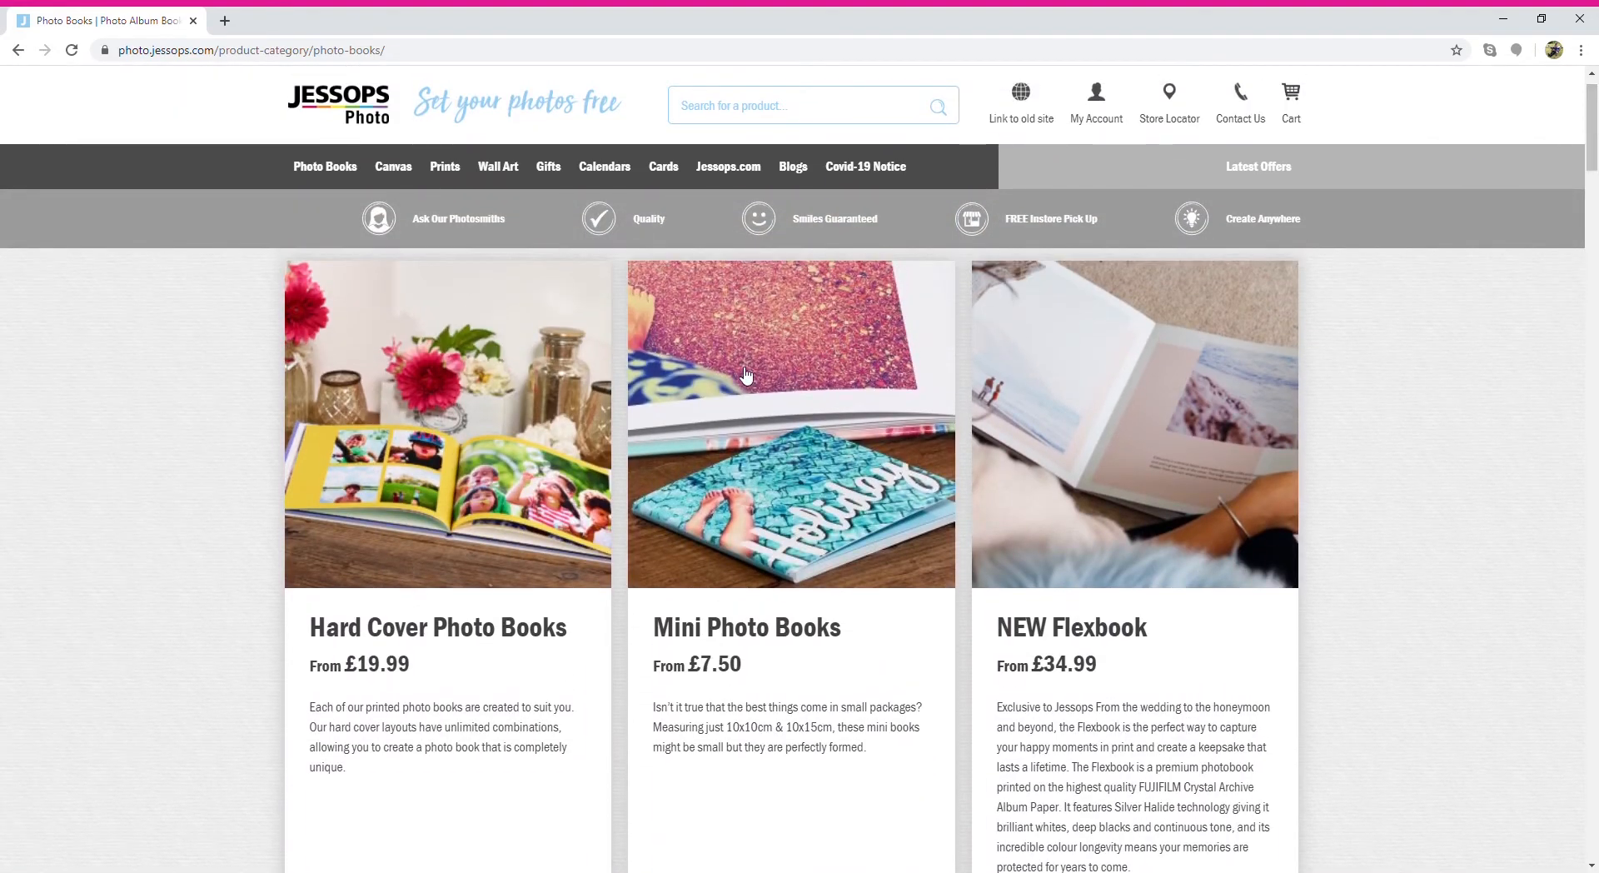
click(527, 424)
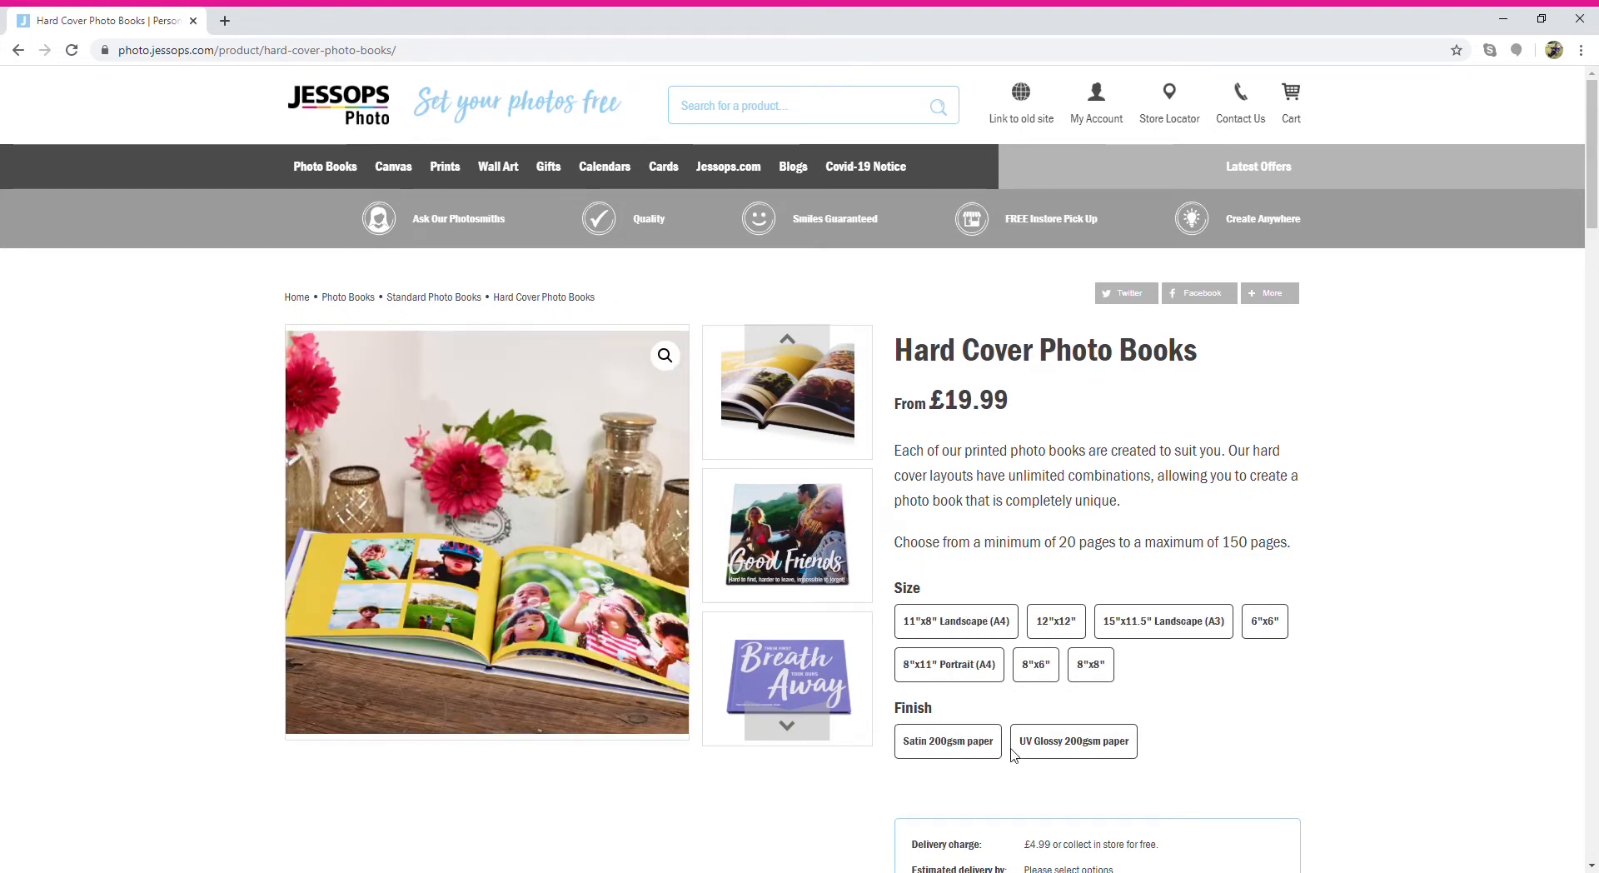
- Choose the 8"x11" Portrait (A4) size with Satin 200gsm paper and start creating the photo book
click(985, 677)
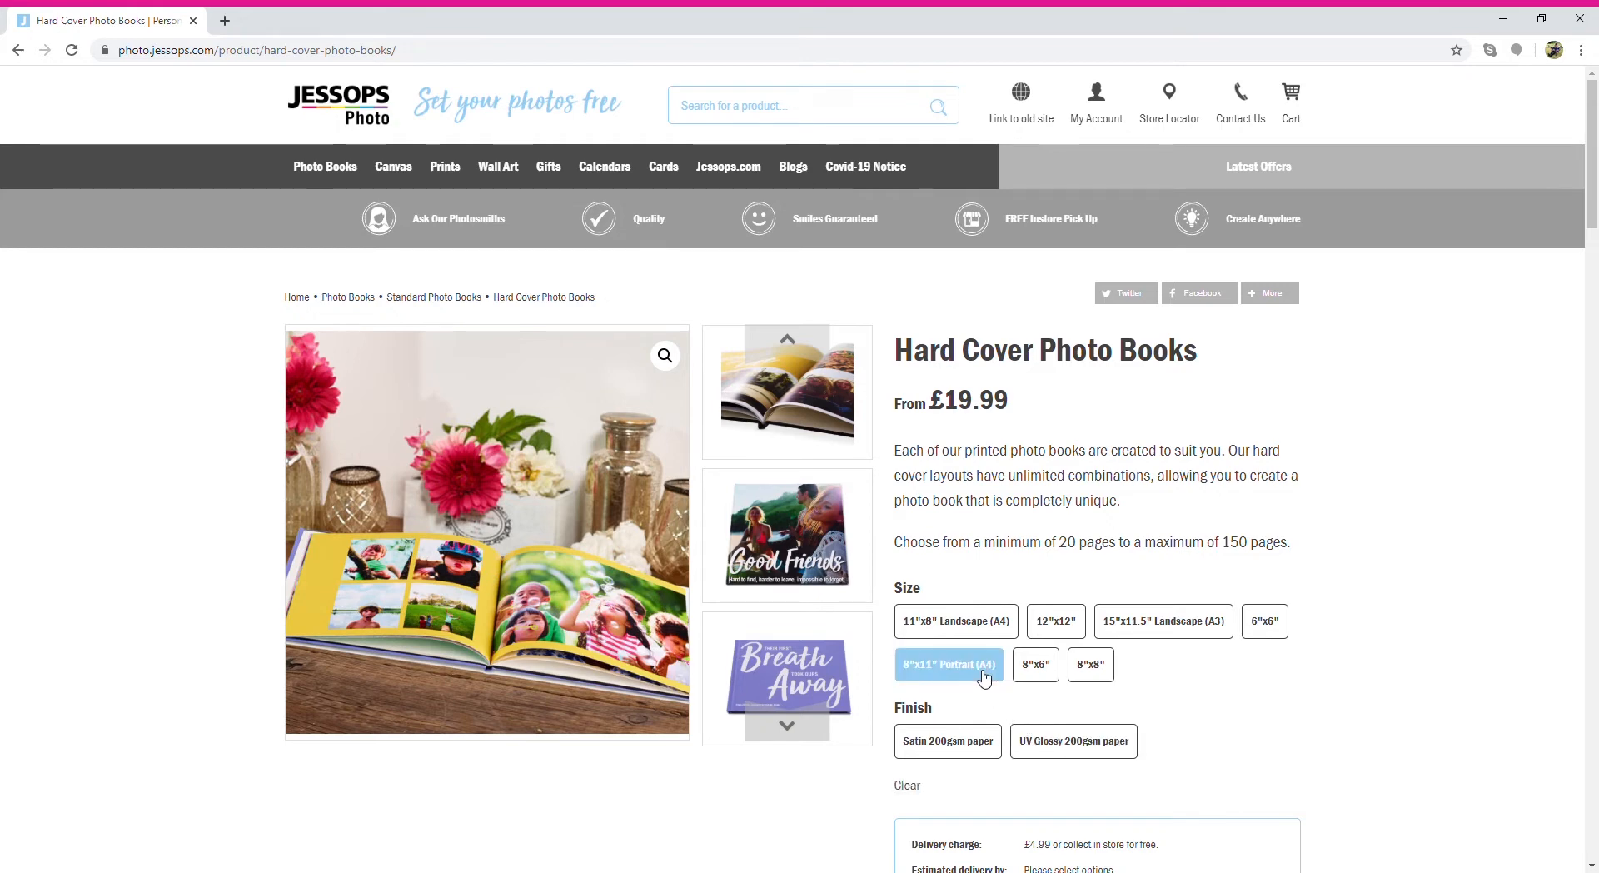
click(962, 742)
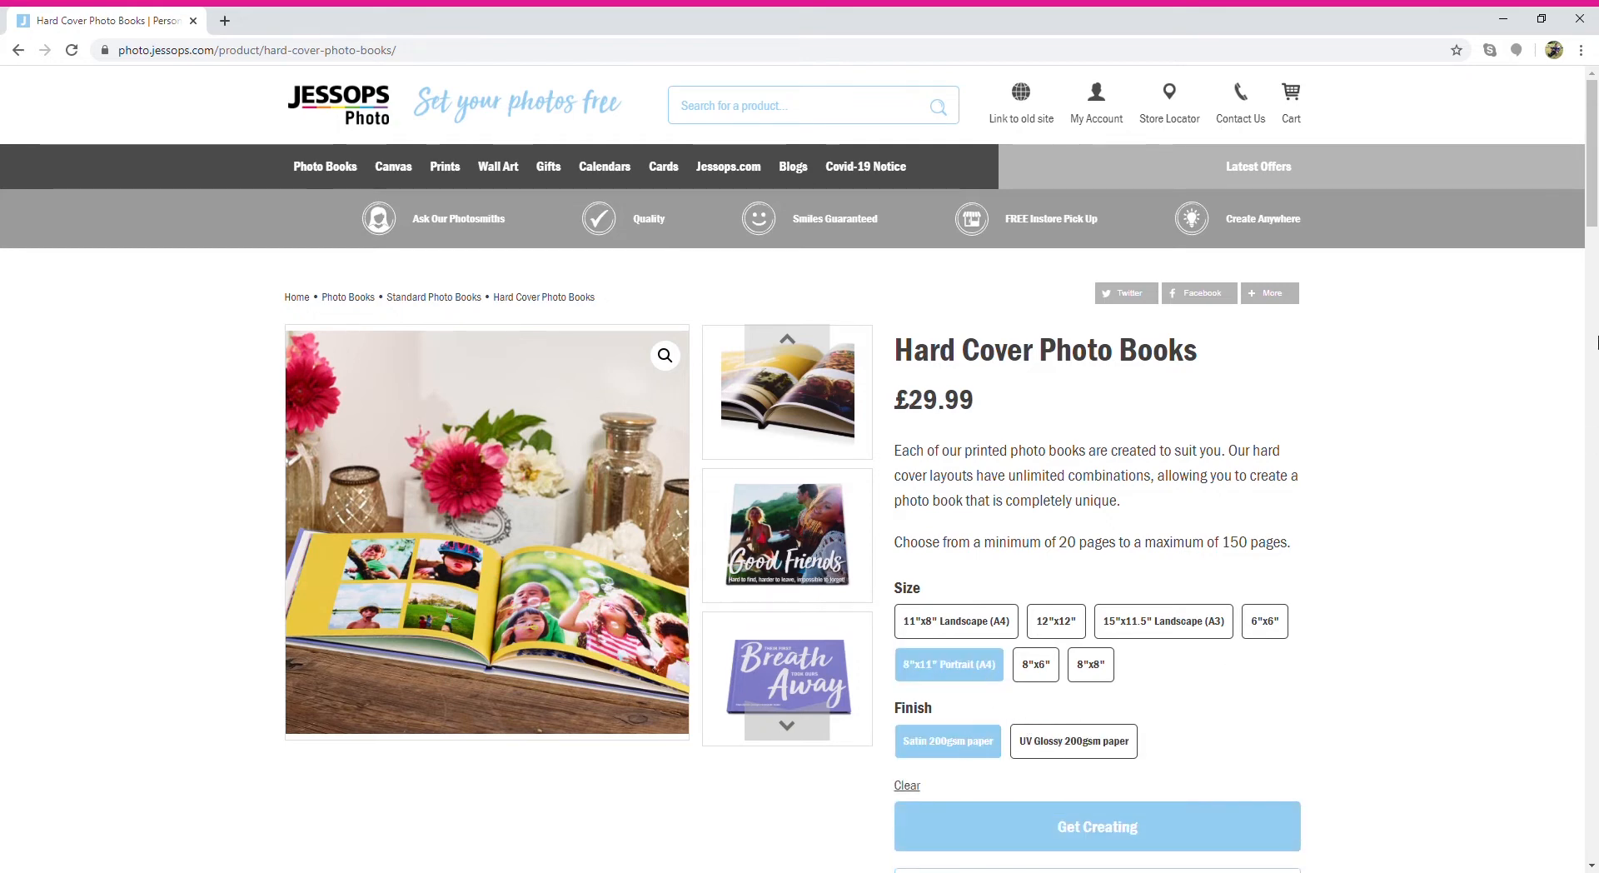
scroll(1594, 233, down, 2)
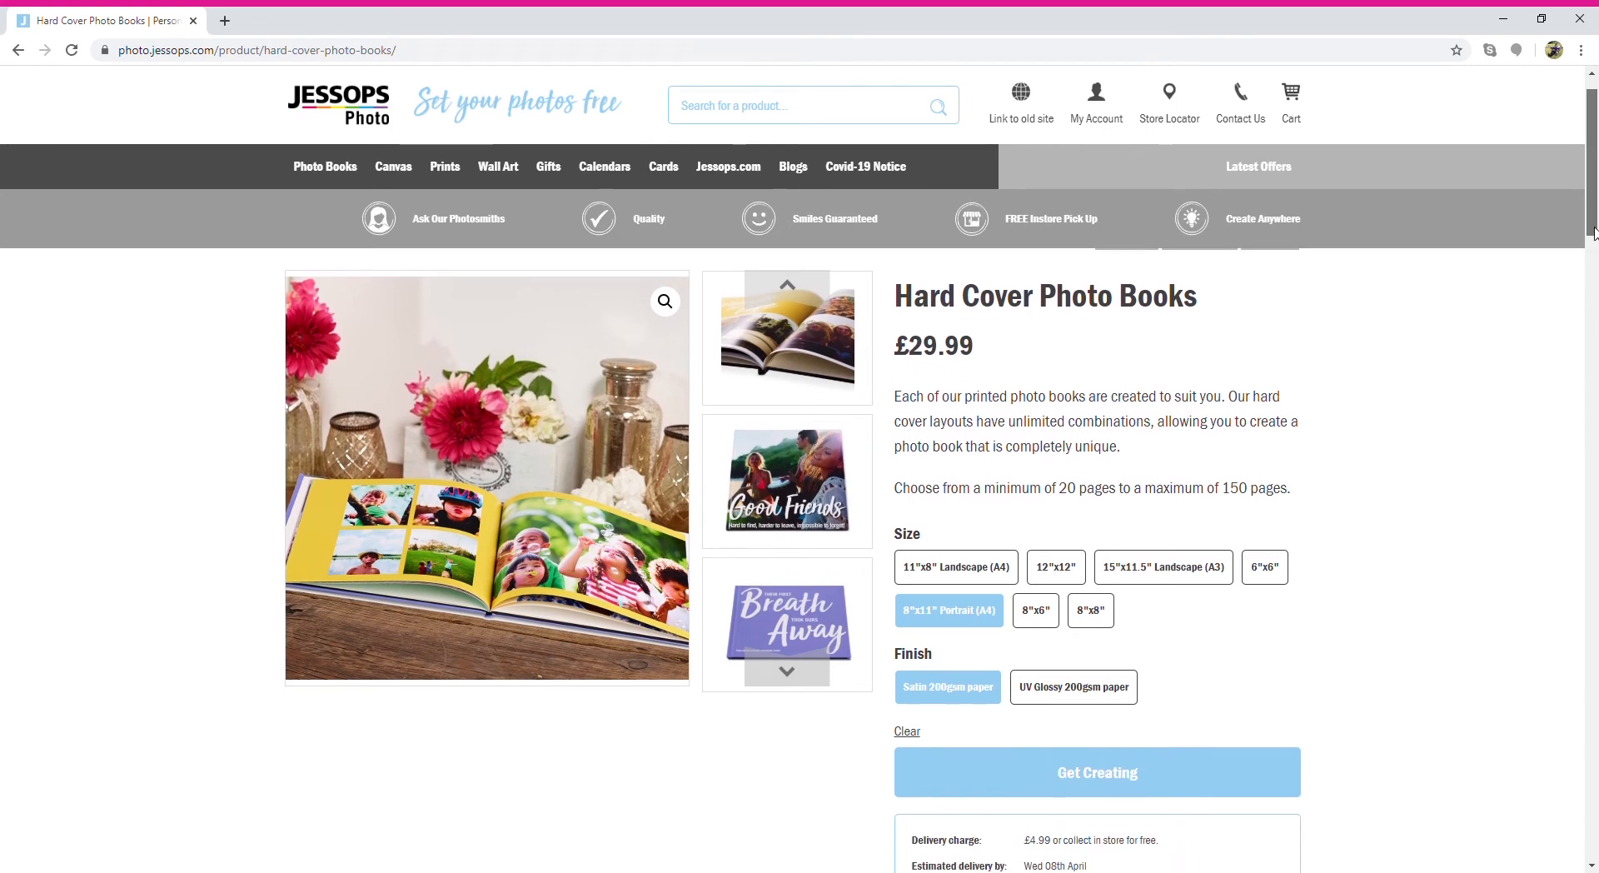
drag(1593, 234, 1593, 246)
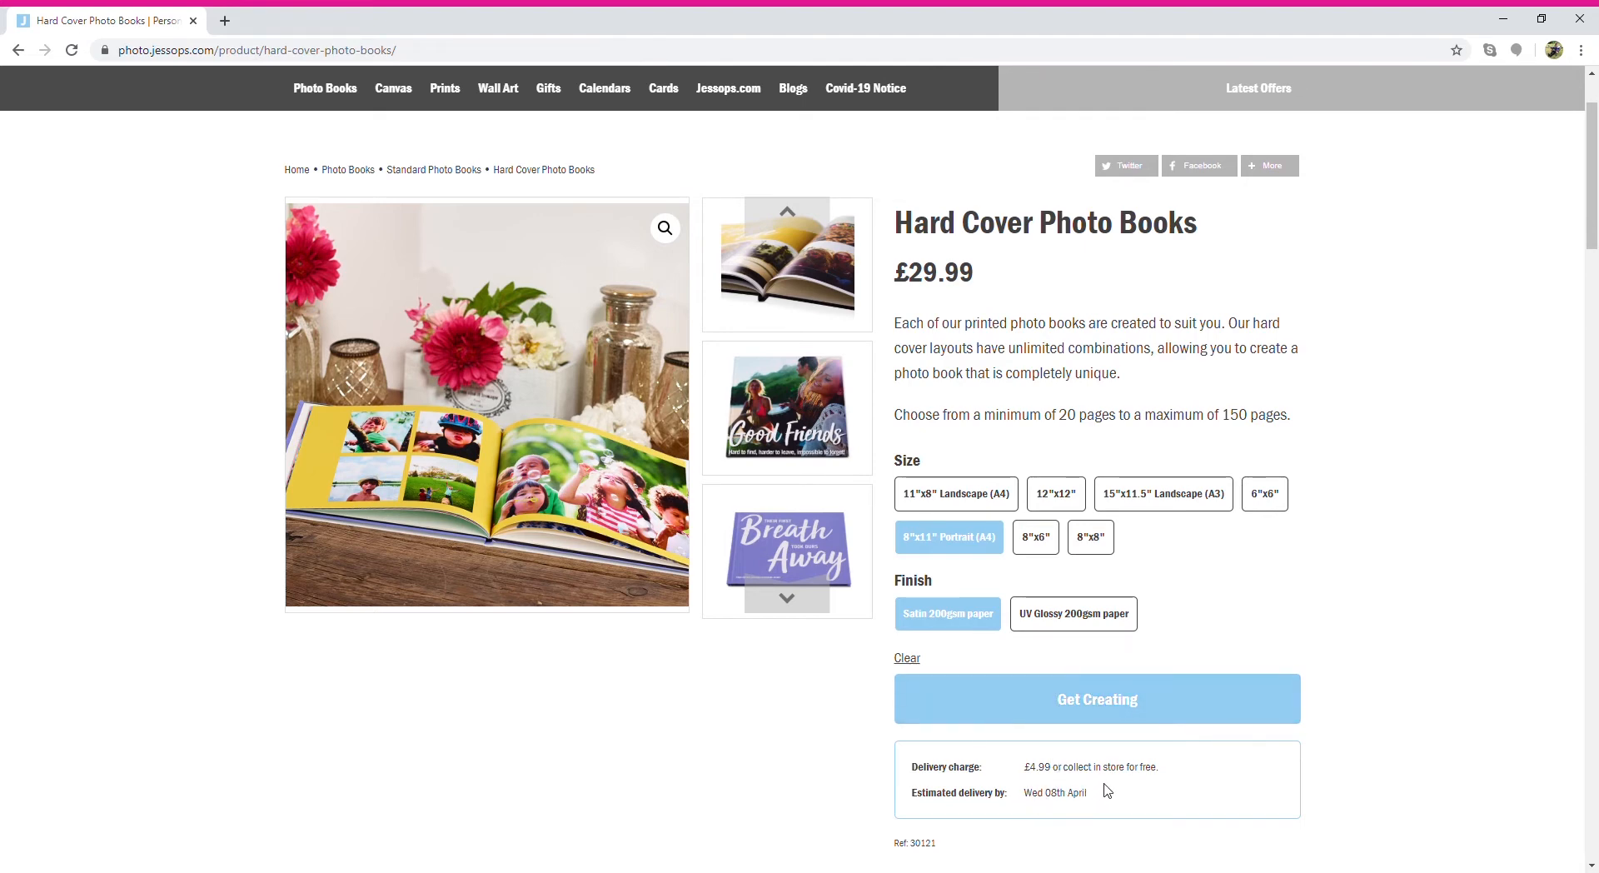
click(1106, 697)
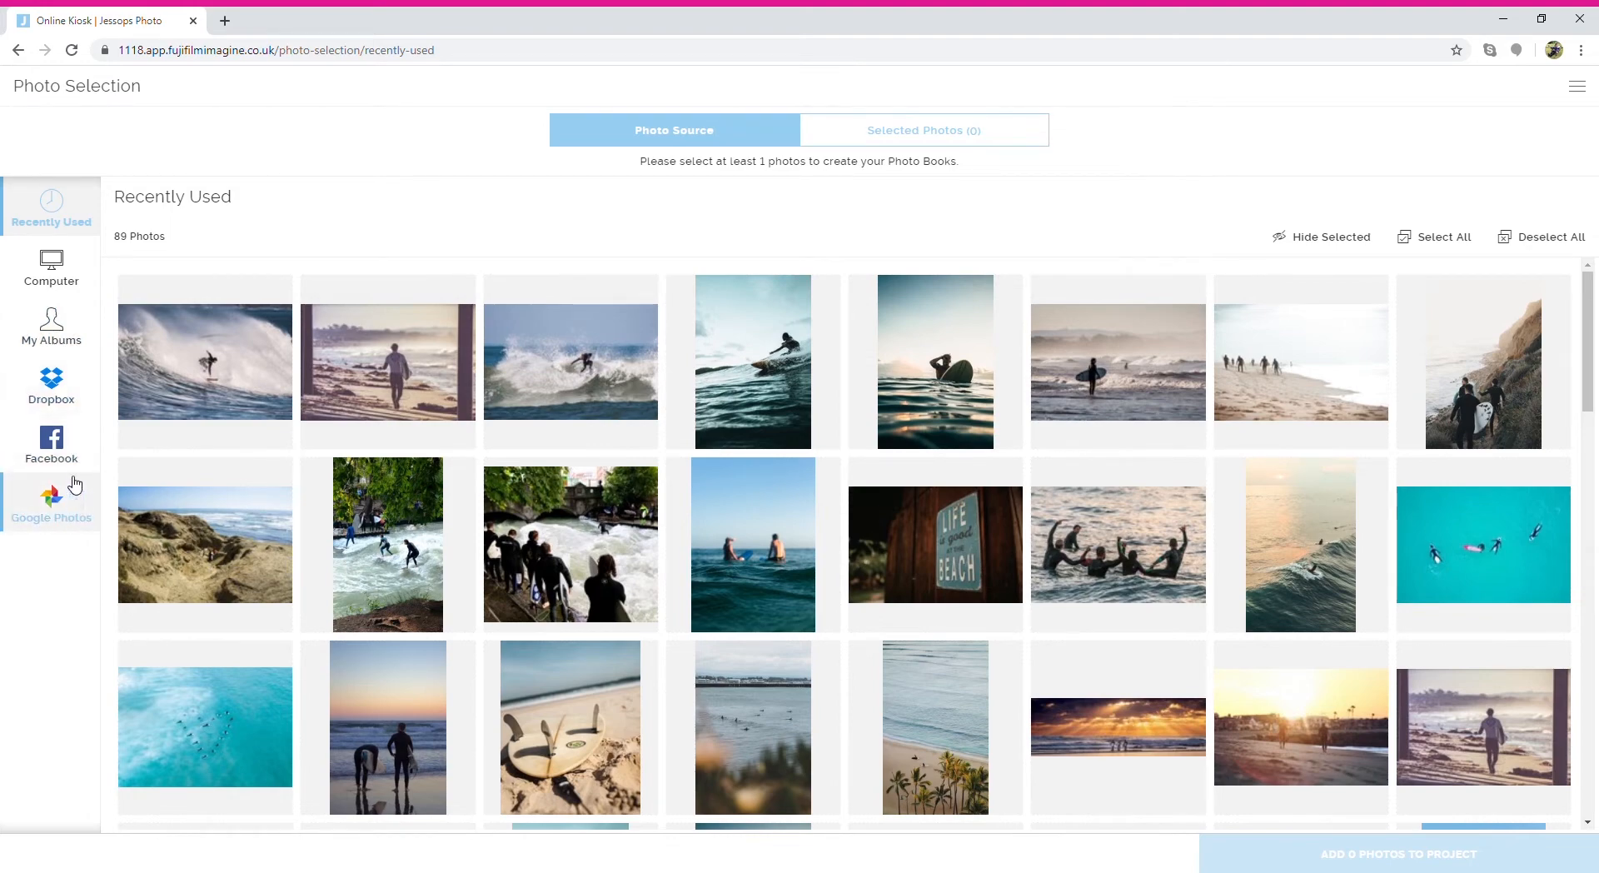
- Upload the 23 surfing photos from the computer into a new album named 31/03/2020 and add them to the project
click(67, 286)
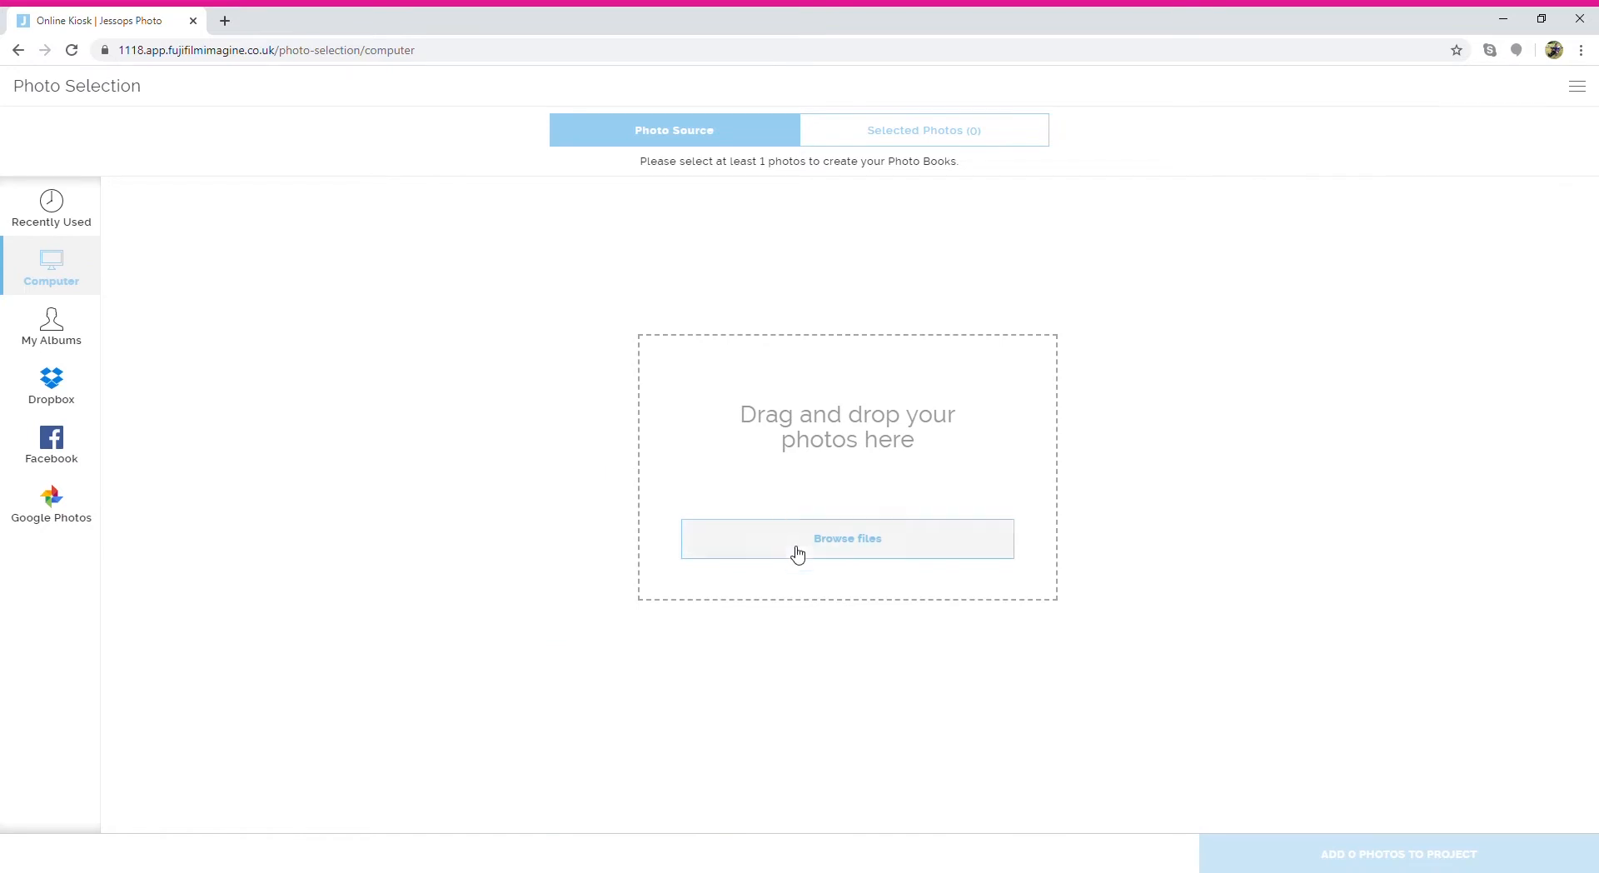
click(796, 553)
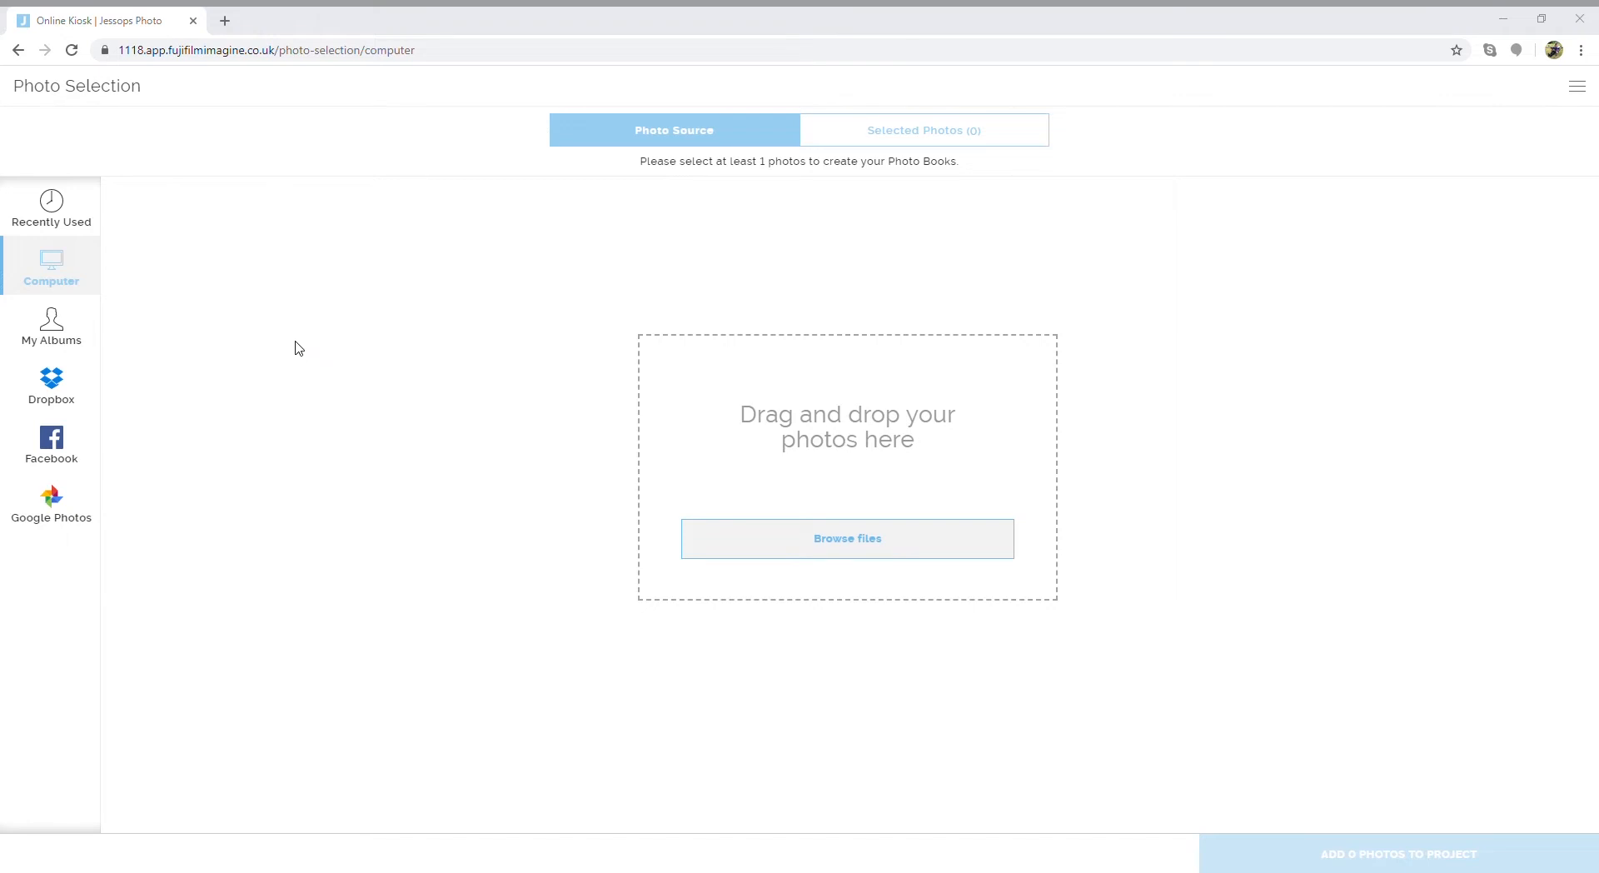
click(667, 426)
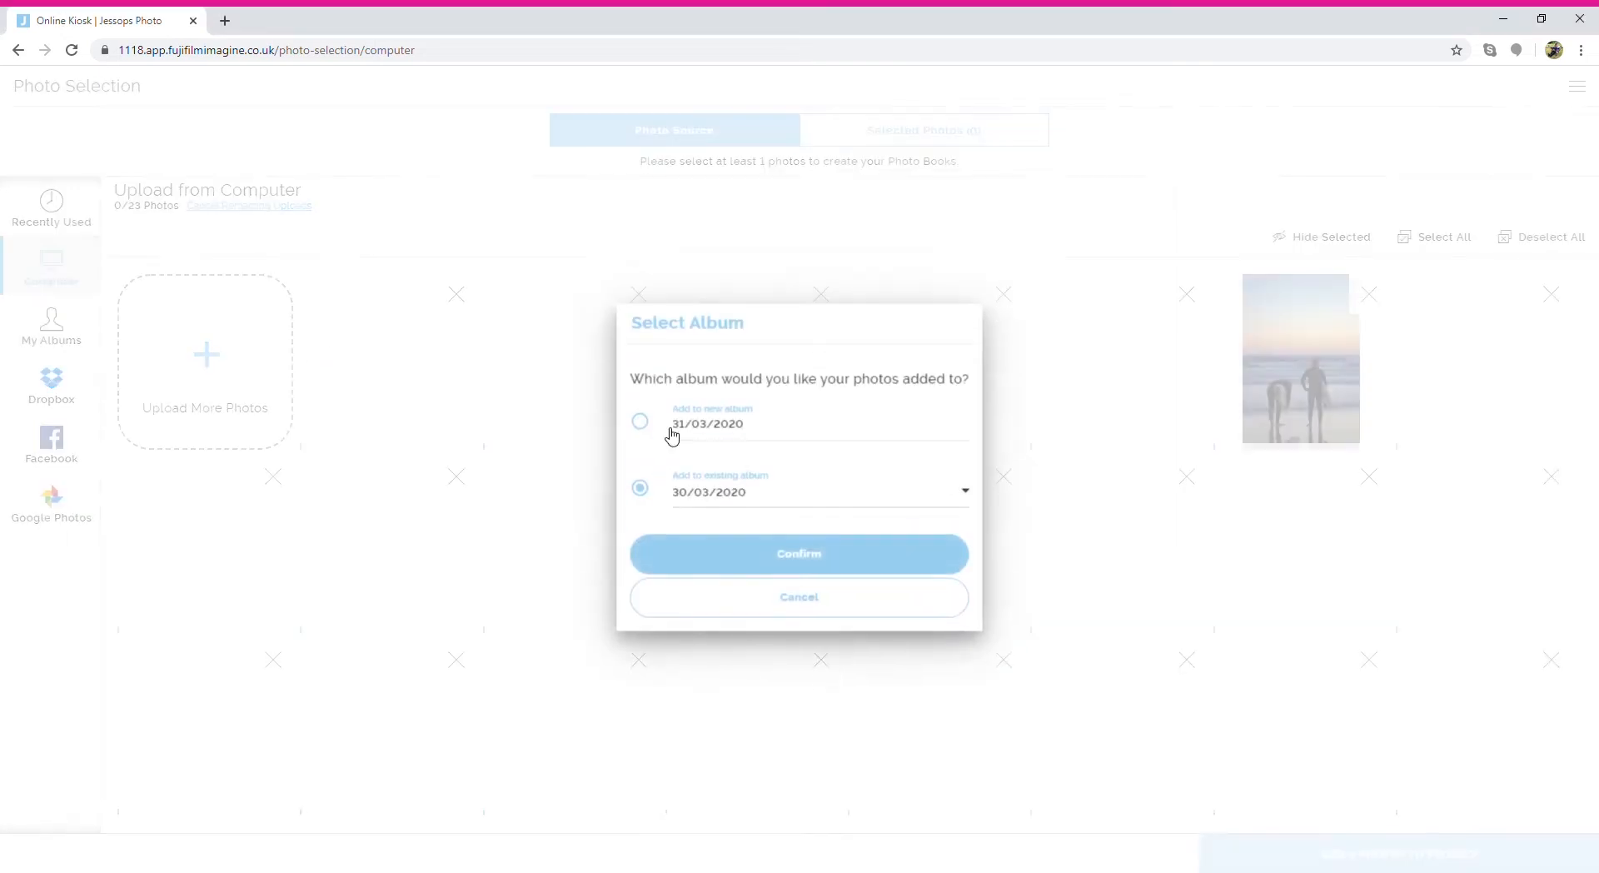
click(672, 433)
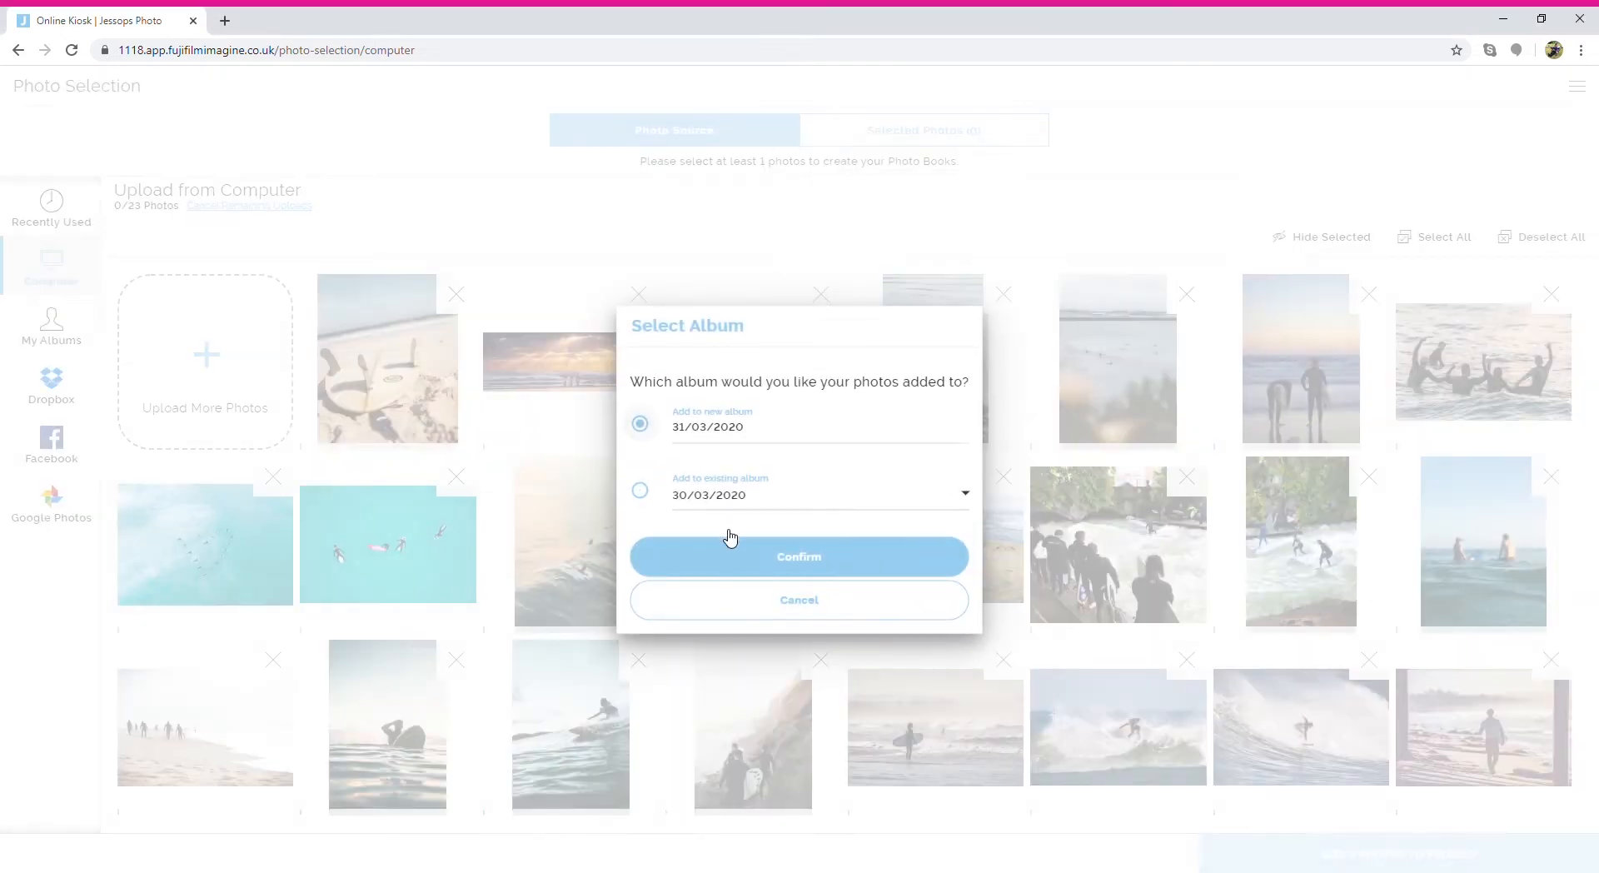
click(726, 550)
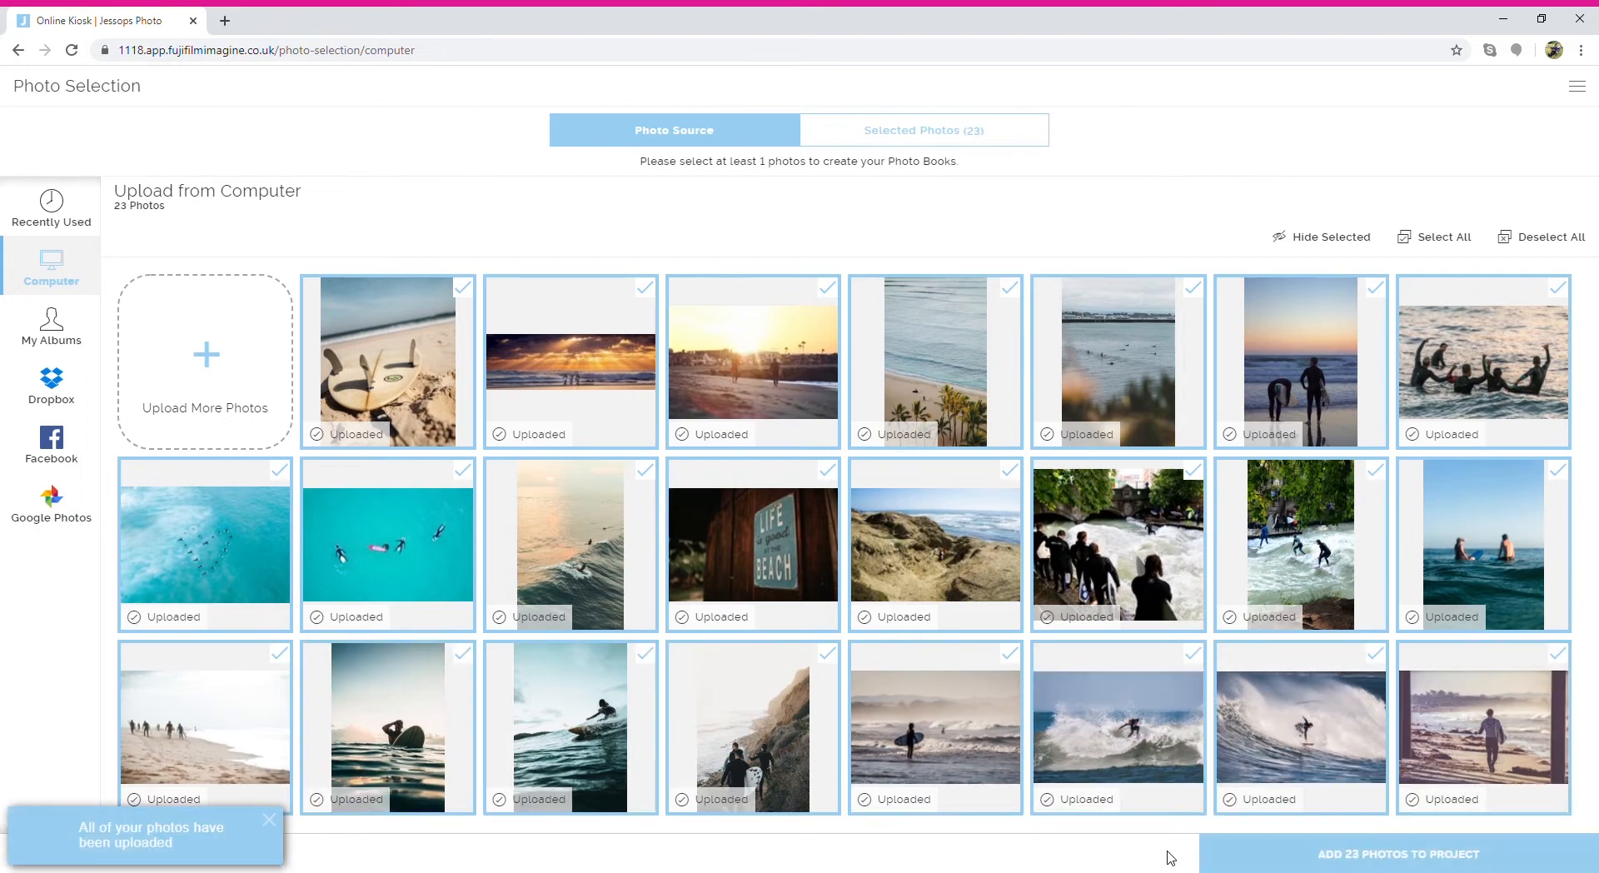
click(1236, 860)
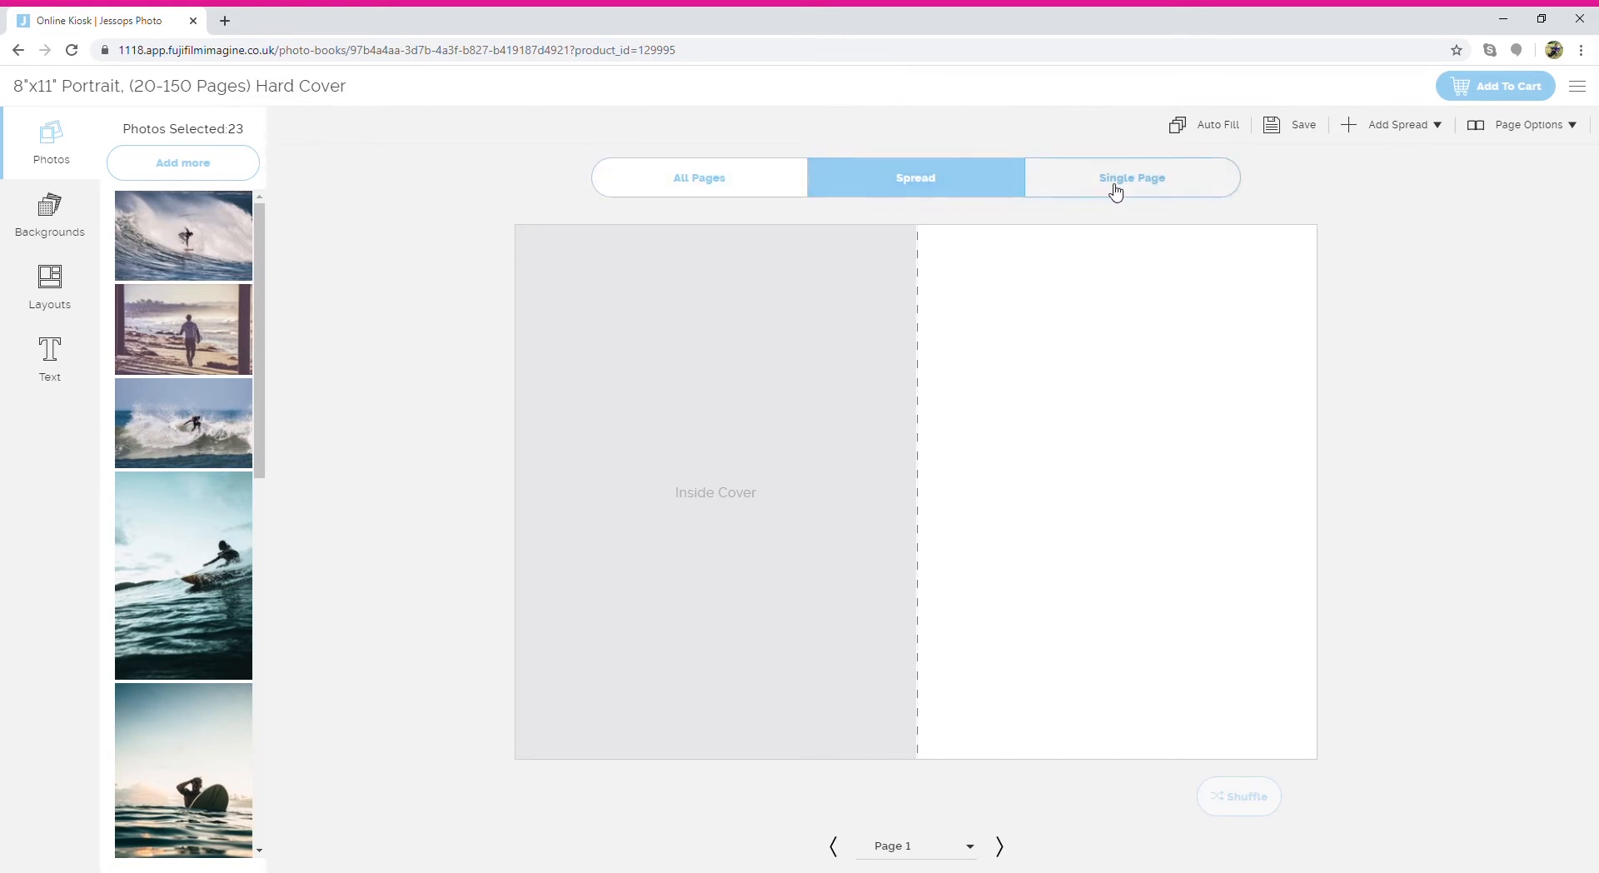
- Compare the book's All Pages, Spread and Single Page views, paging through the blank pages, and return to the Spread view
click(704, 183)
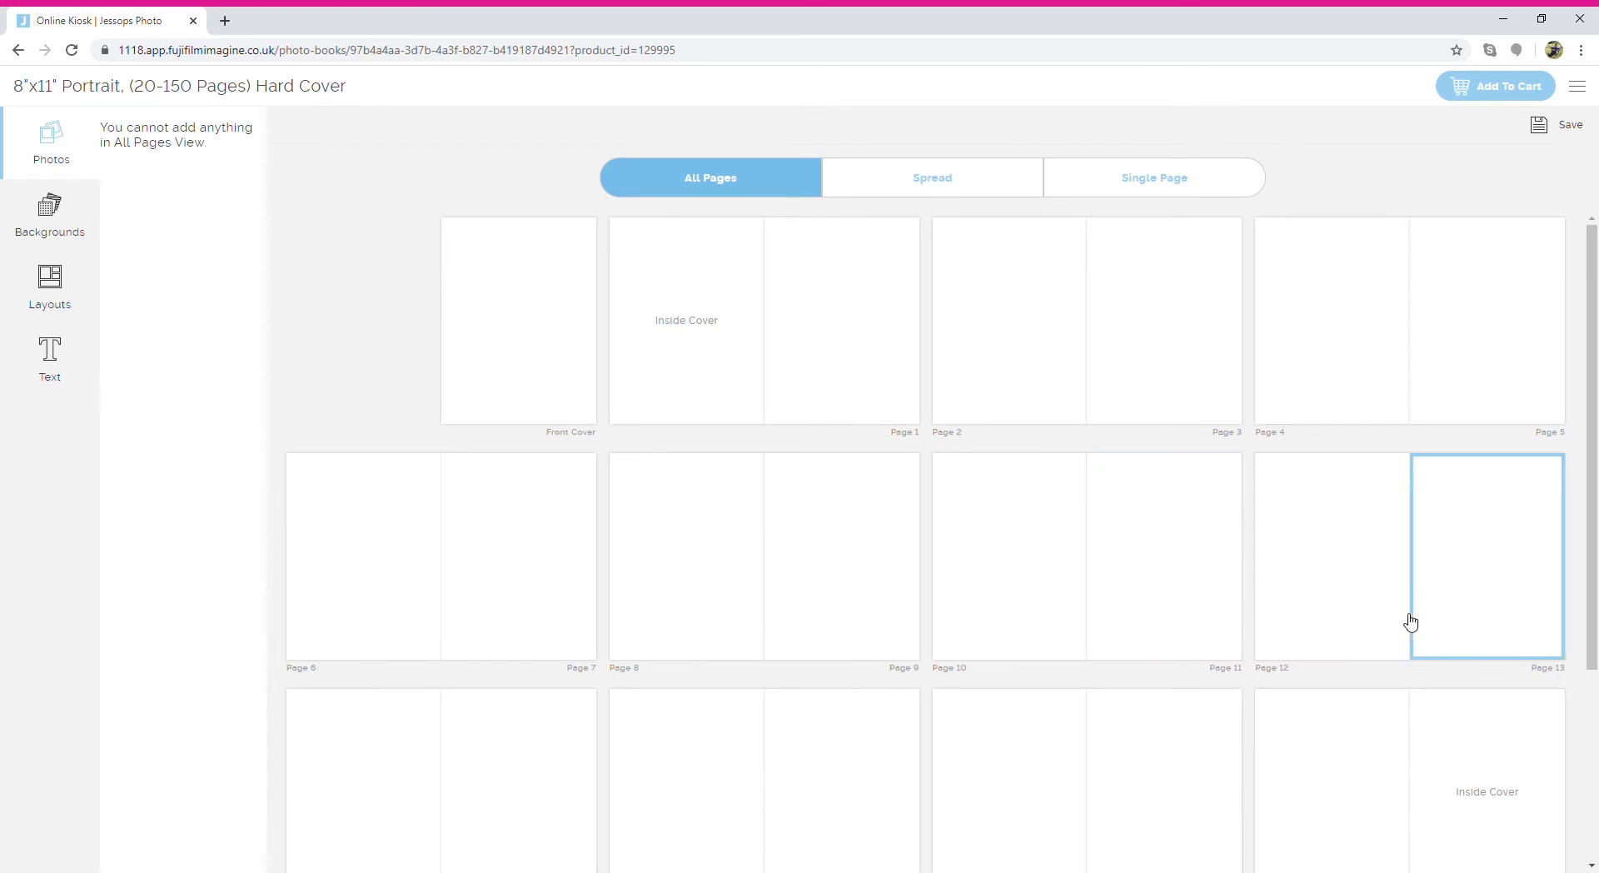
click(934, 182)
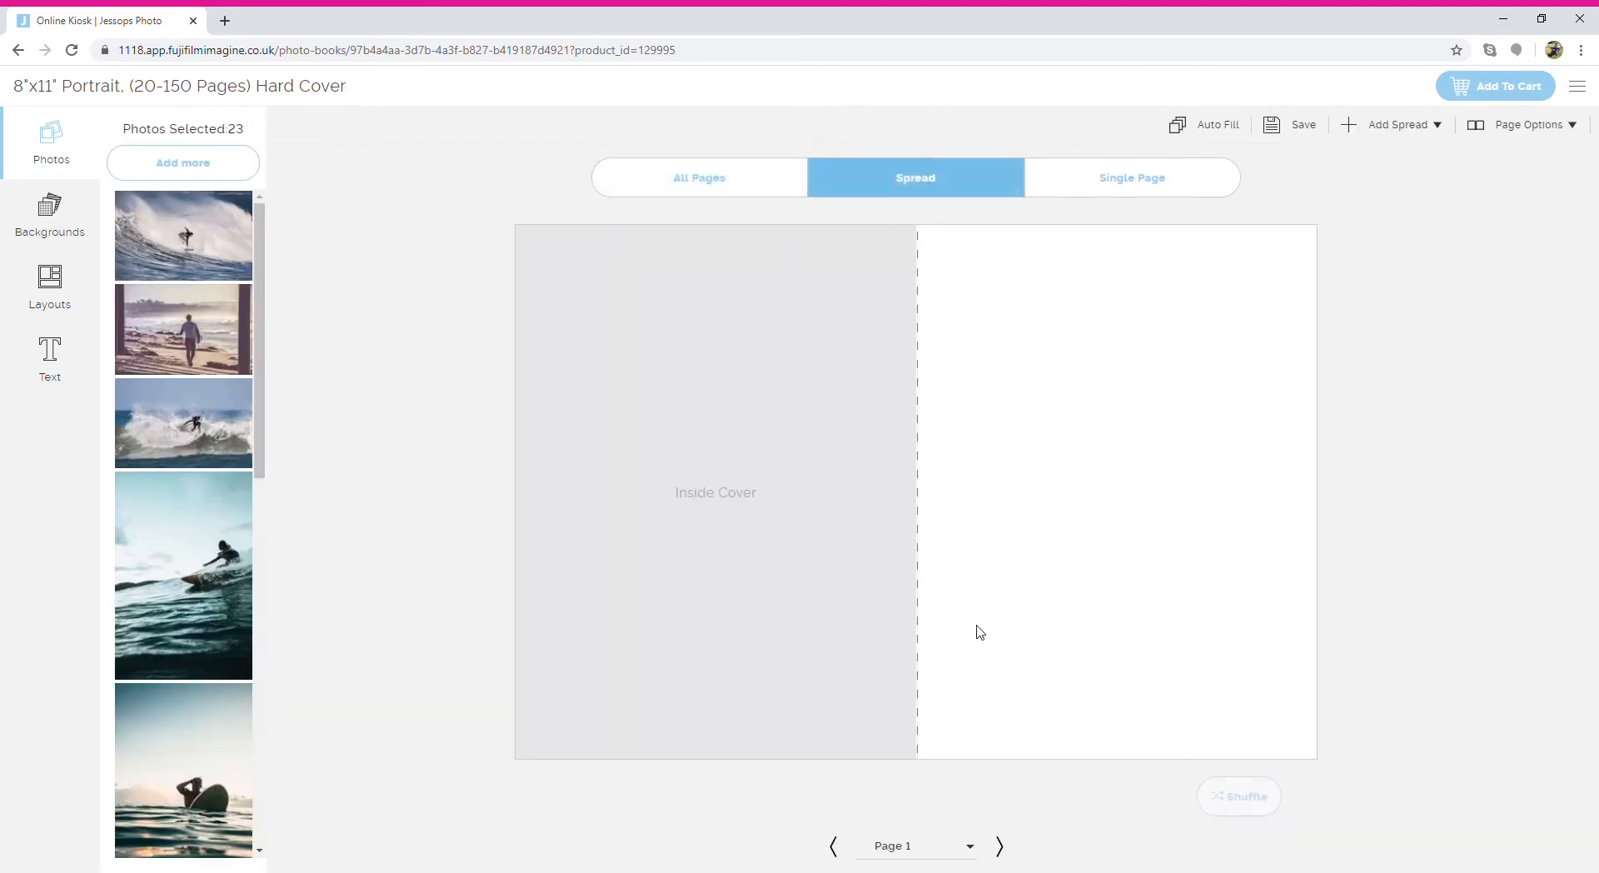
click(1001, 846)
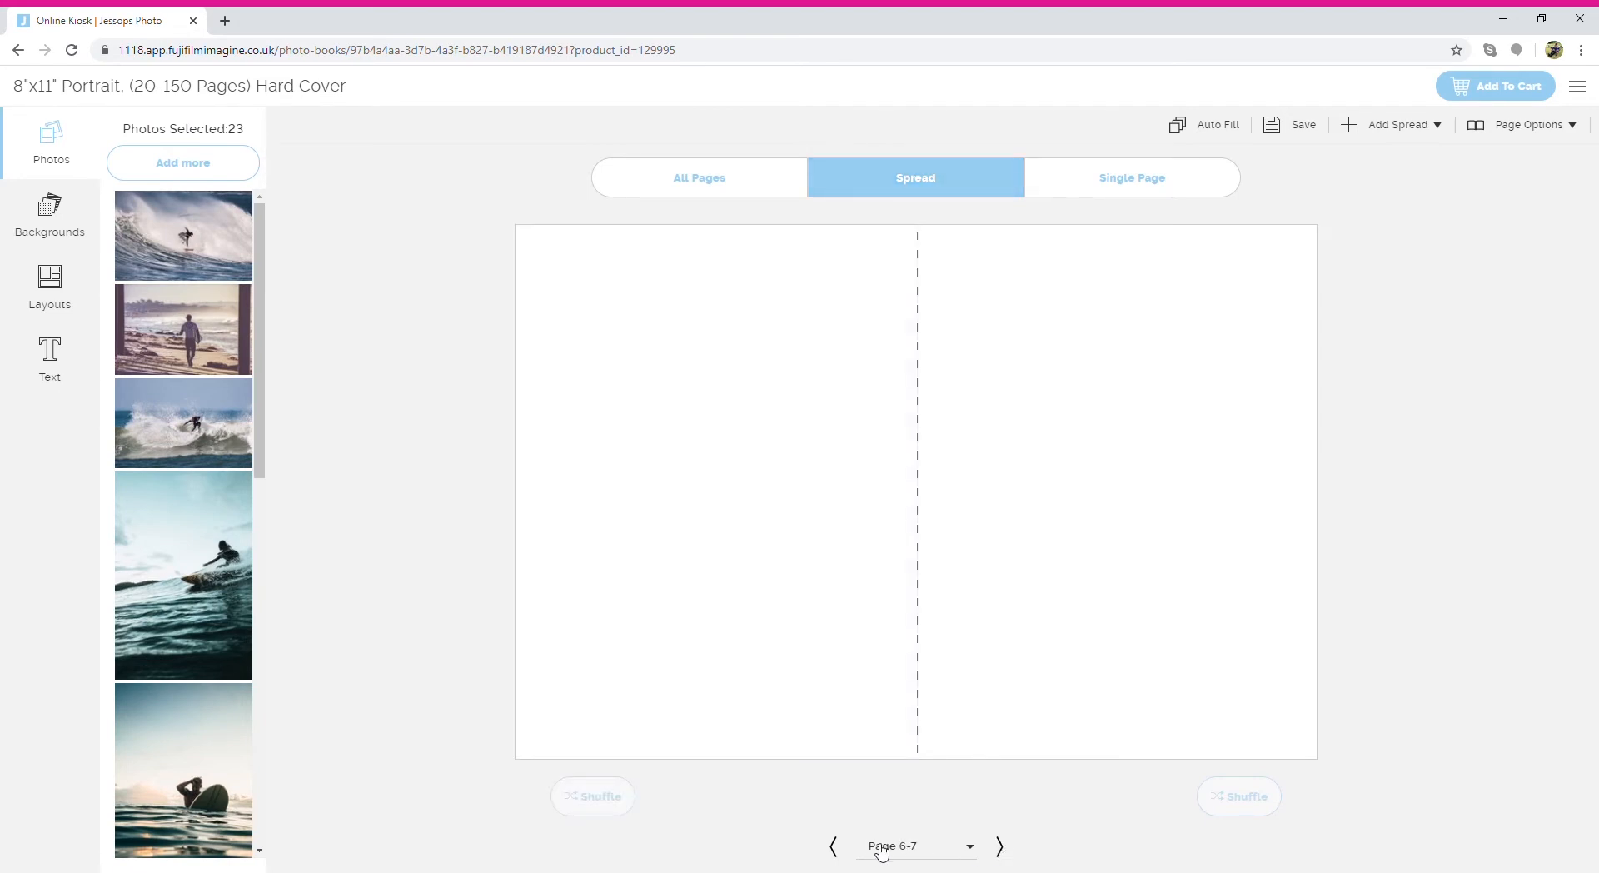
double_click(839, 847)
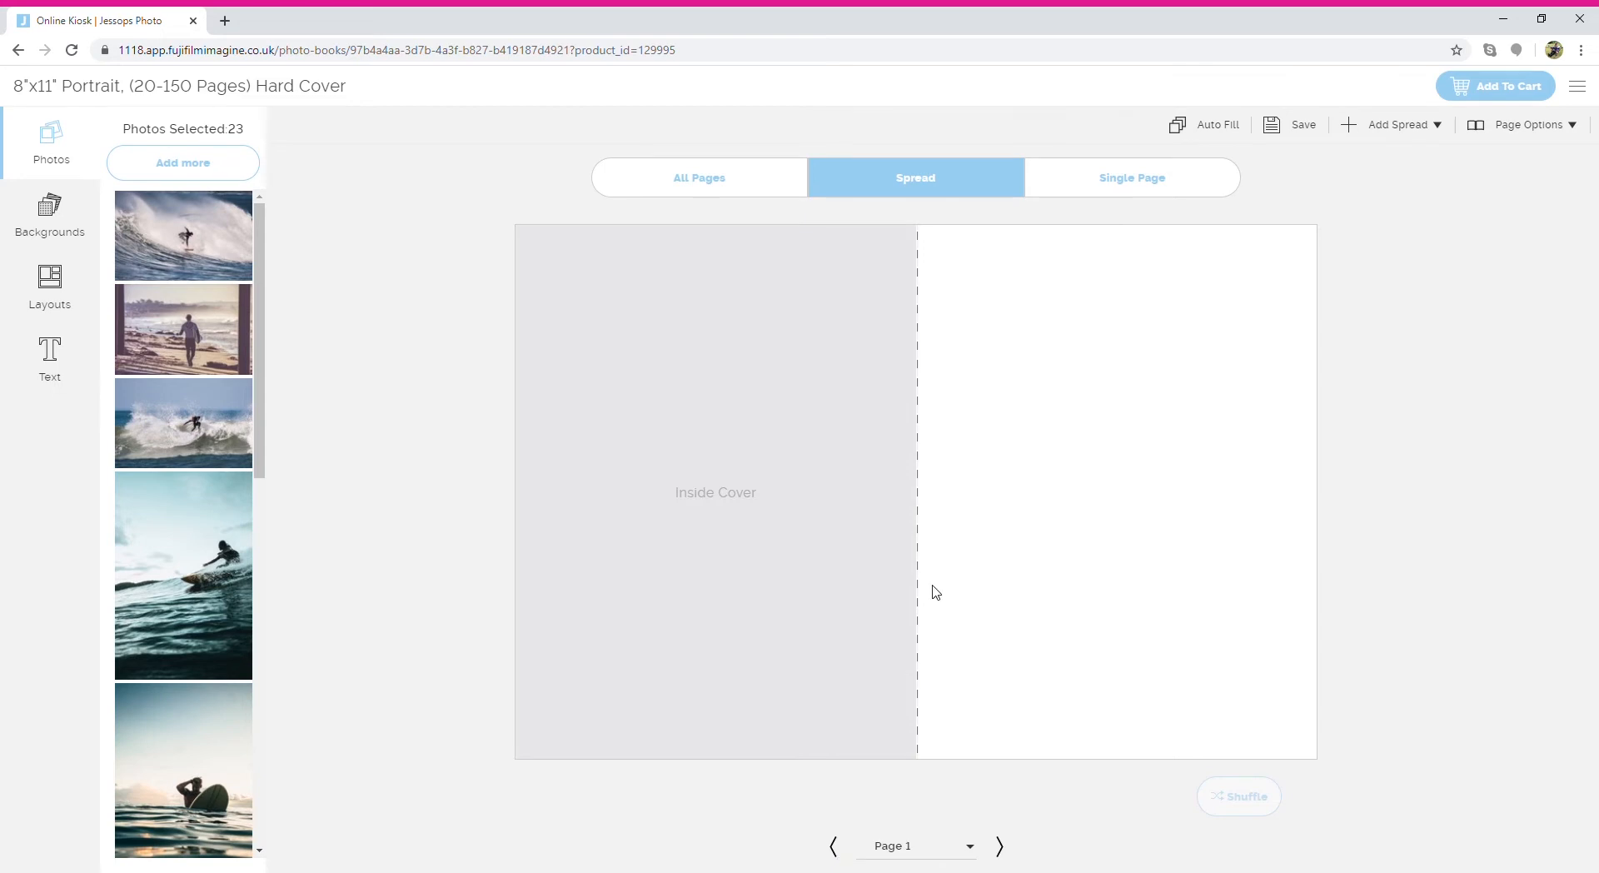
click(1097, 176)
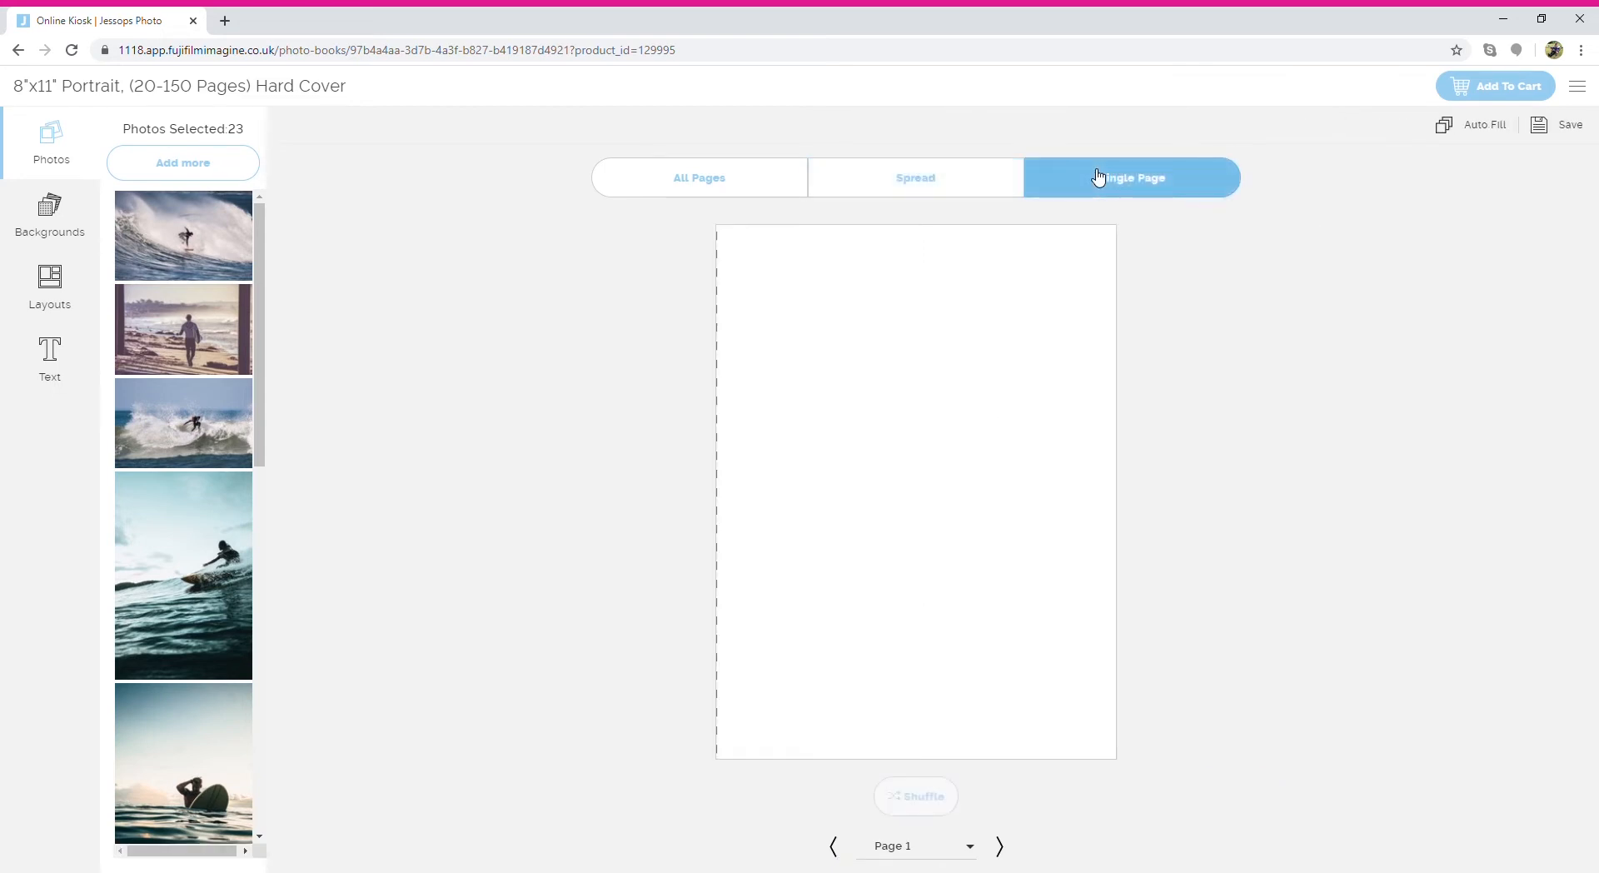
click(1001, 845)
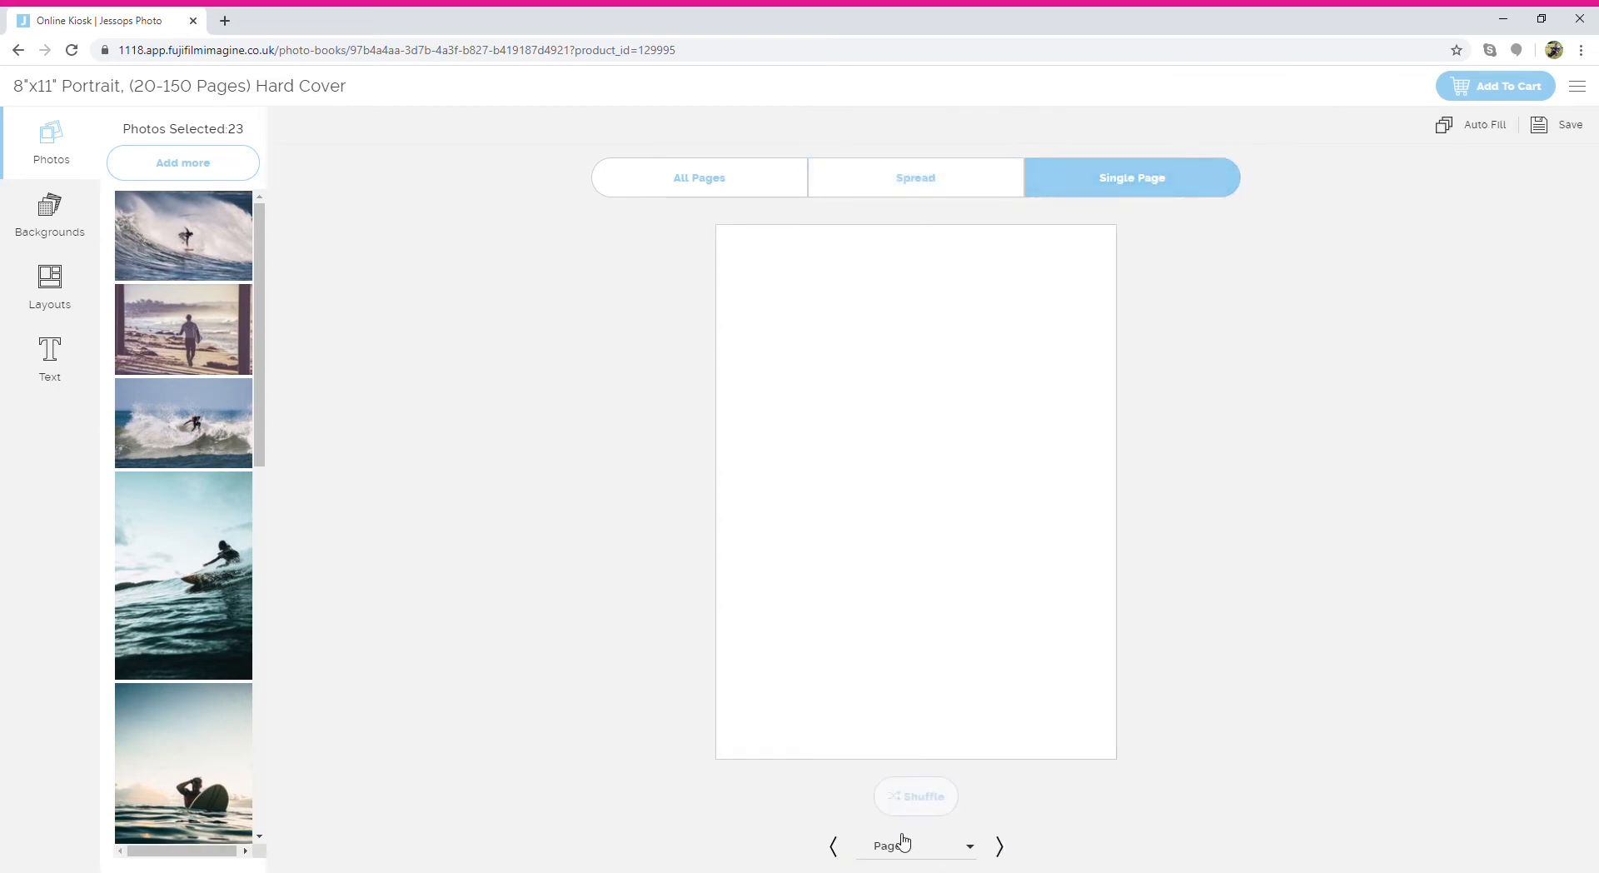
click(944, 188)
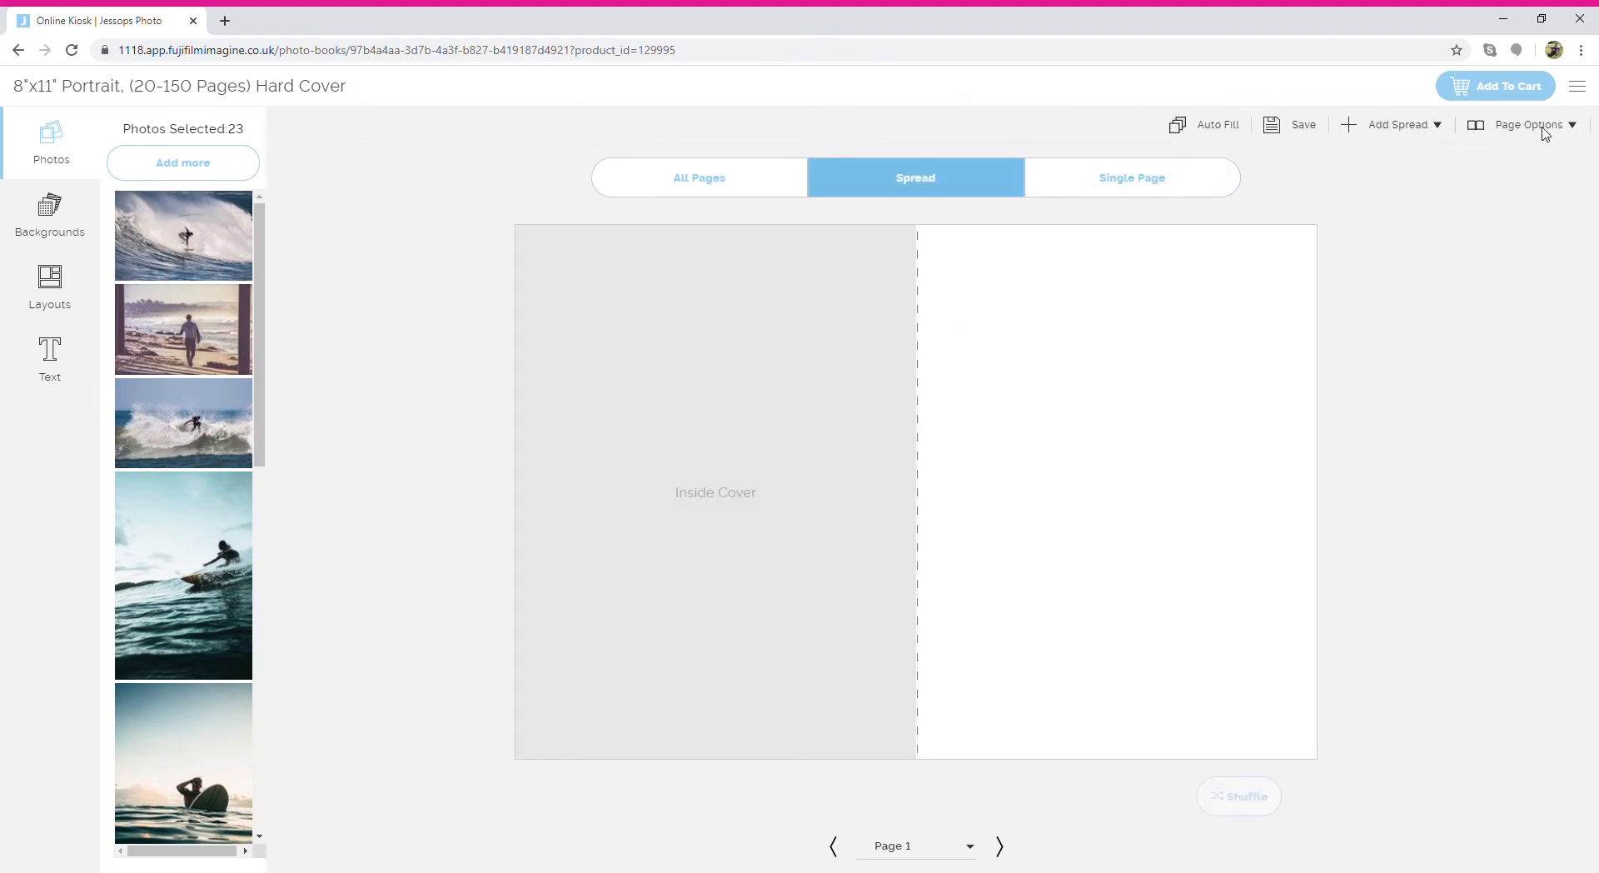
- Check the options for deleting and adding spreads, and auto-fill the book with the selected photos
click(1582, 133)
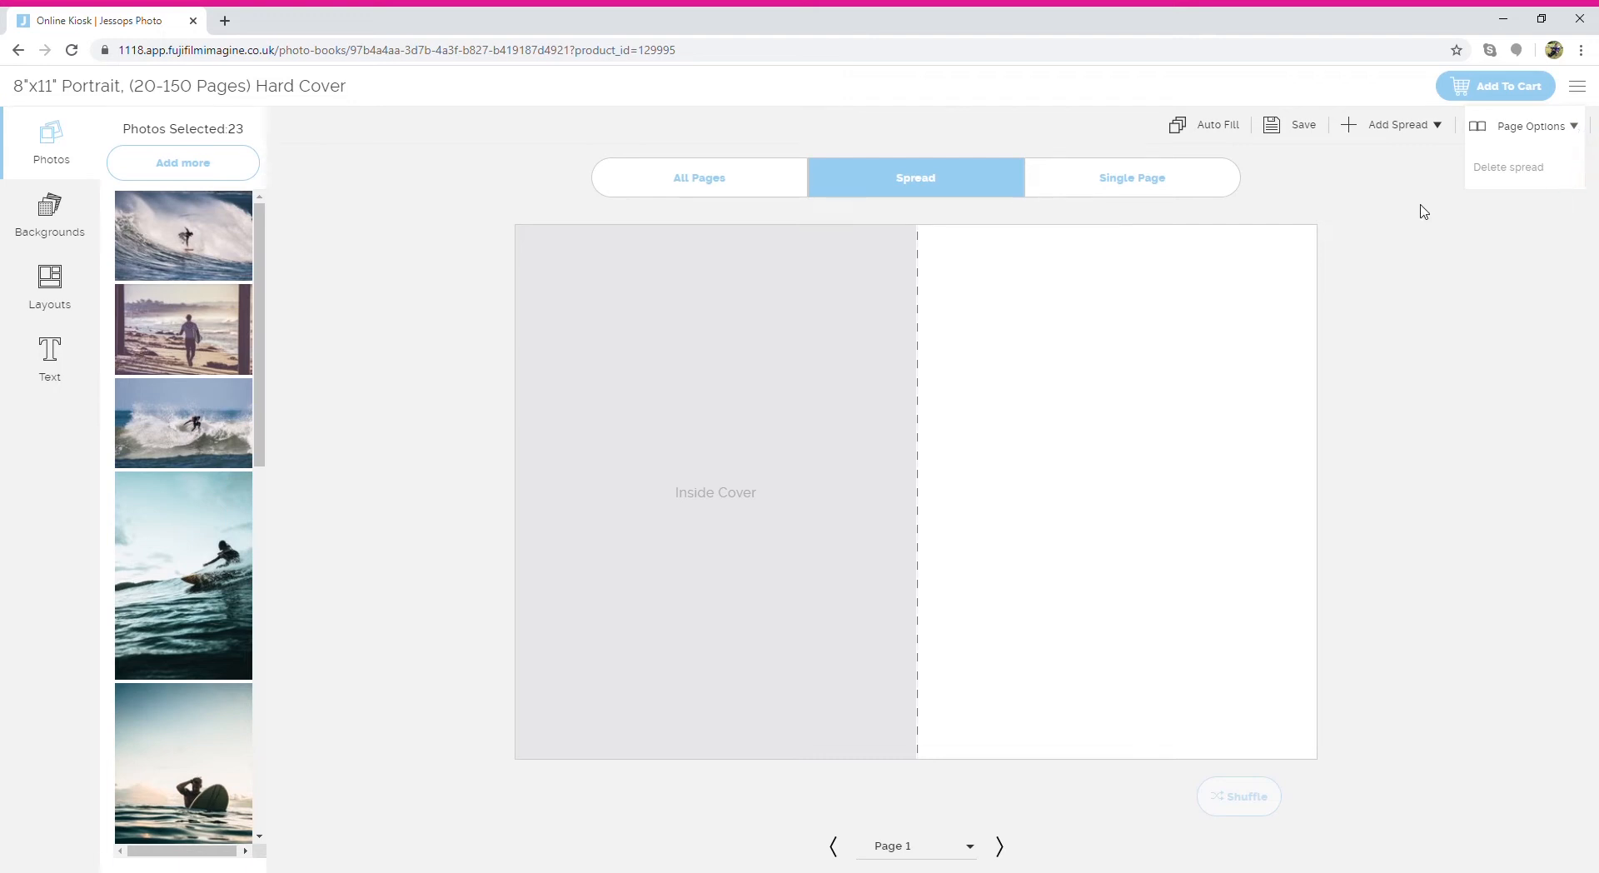
click(1375, 133)
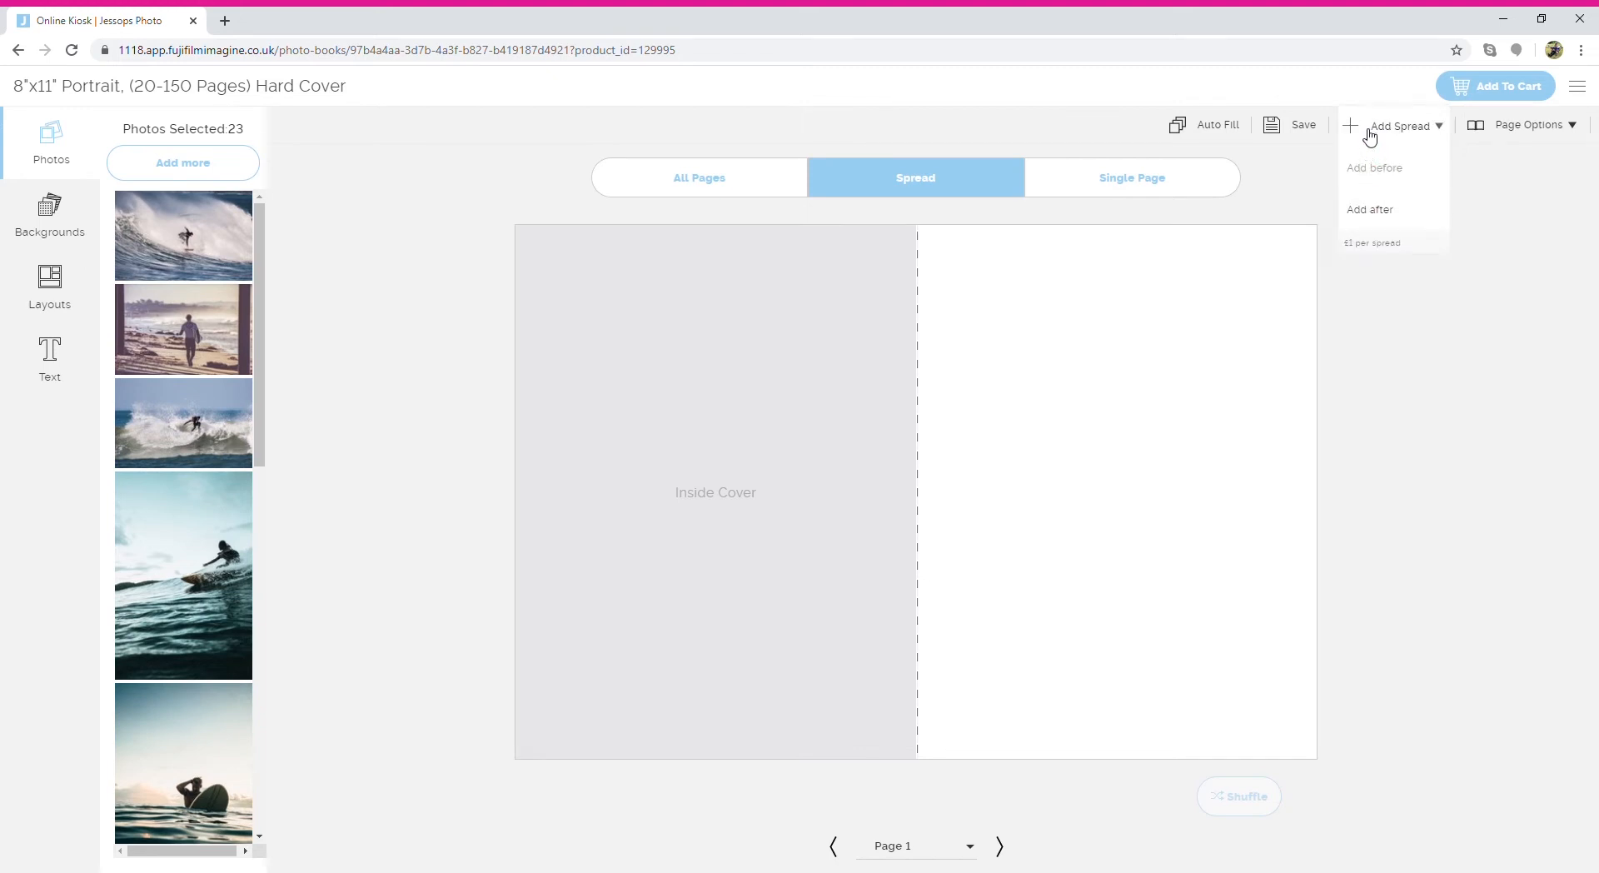
click(1370, 136)
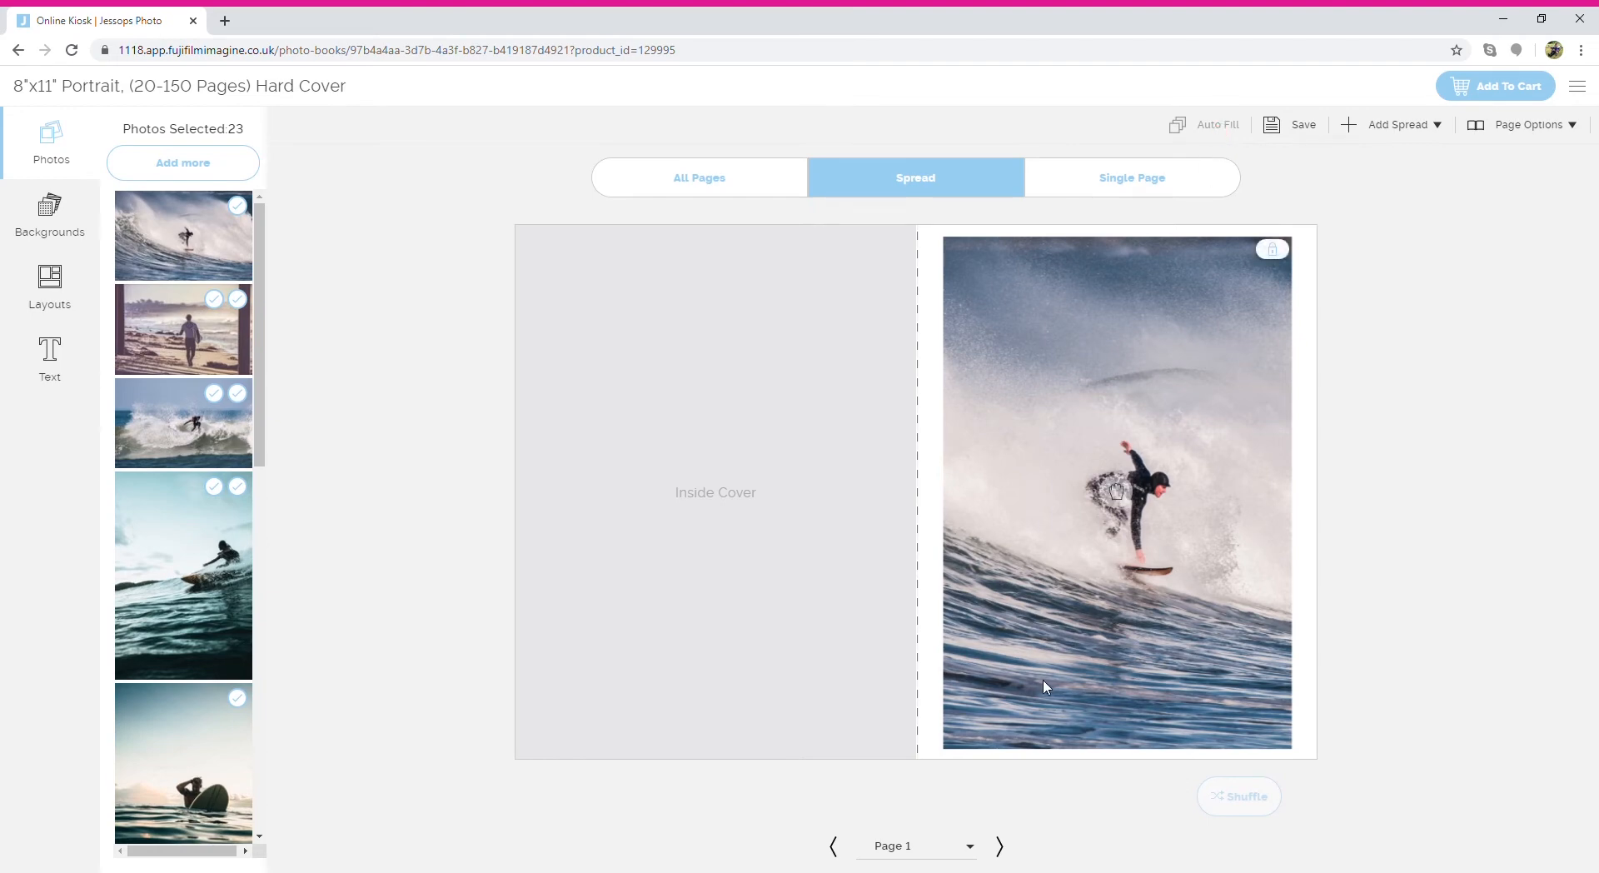
- Review the auto-filled spreads from page 1 through to page 20, and go back to pages 12-13
click(1000, 848)
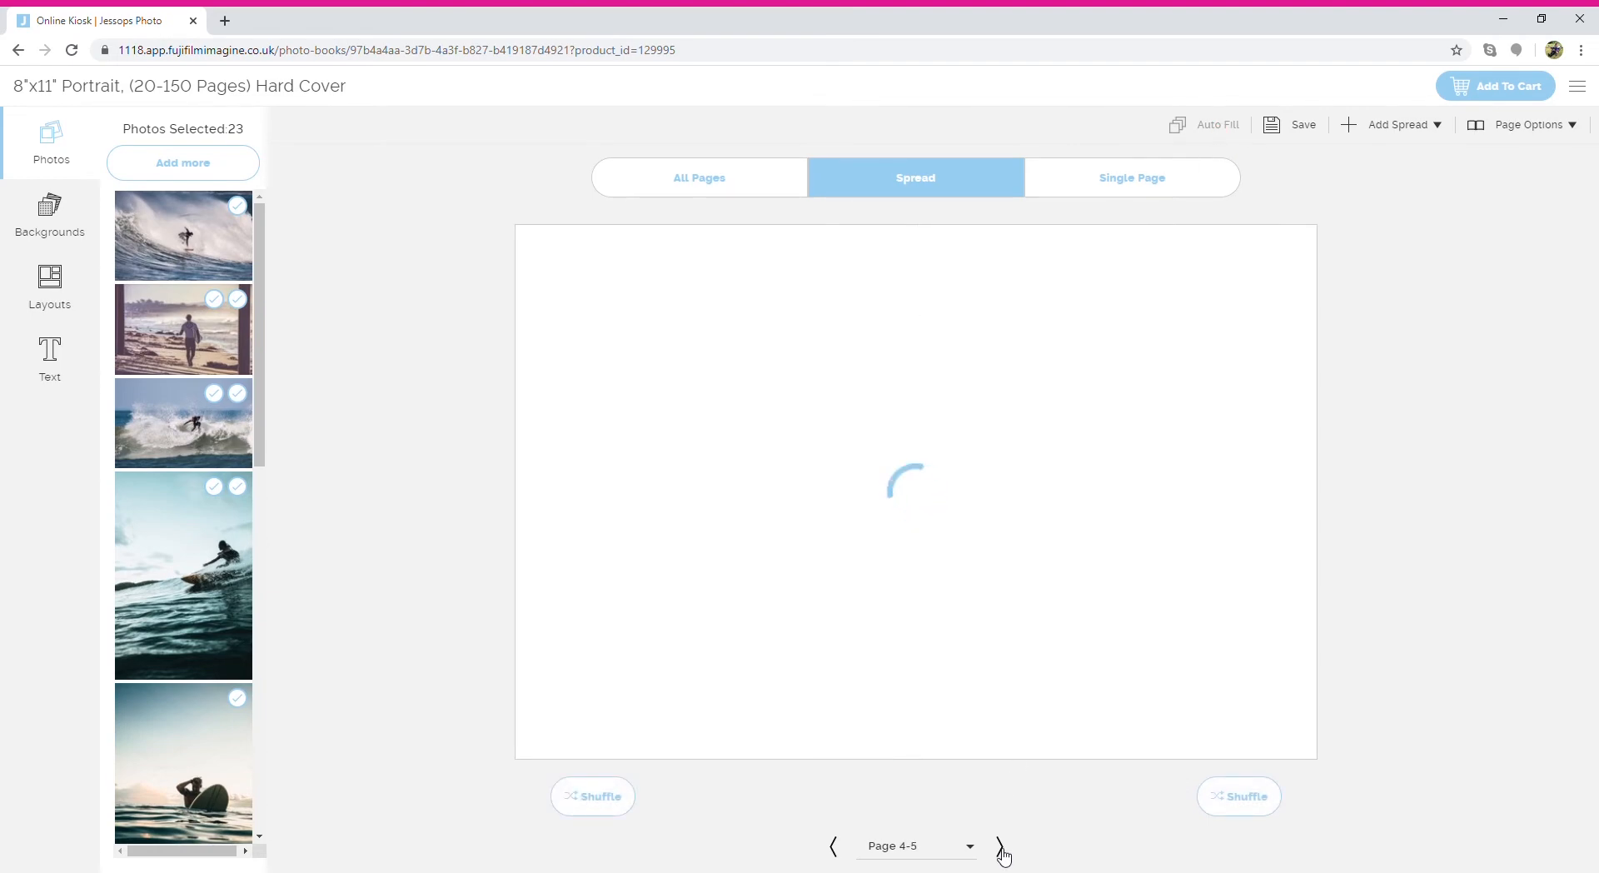
click(1000, 848)
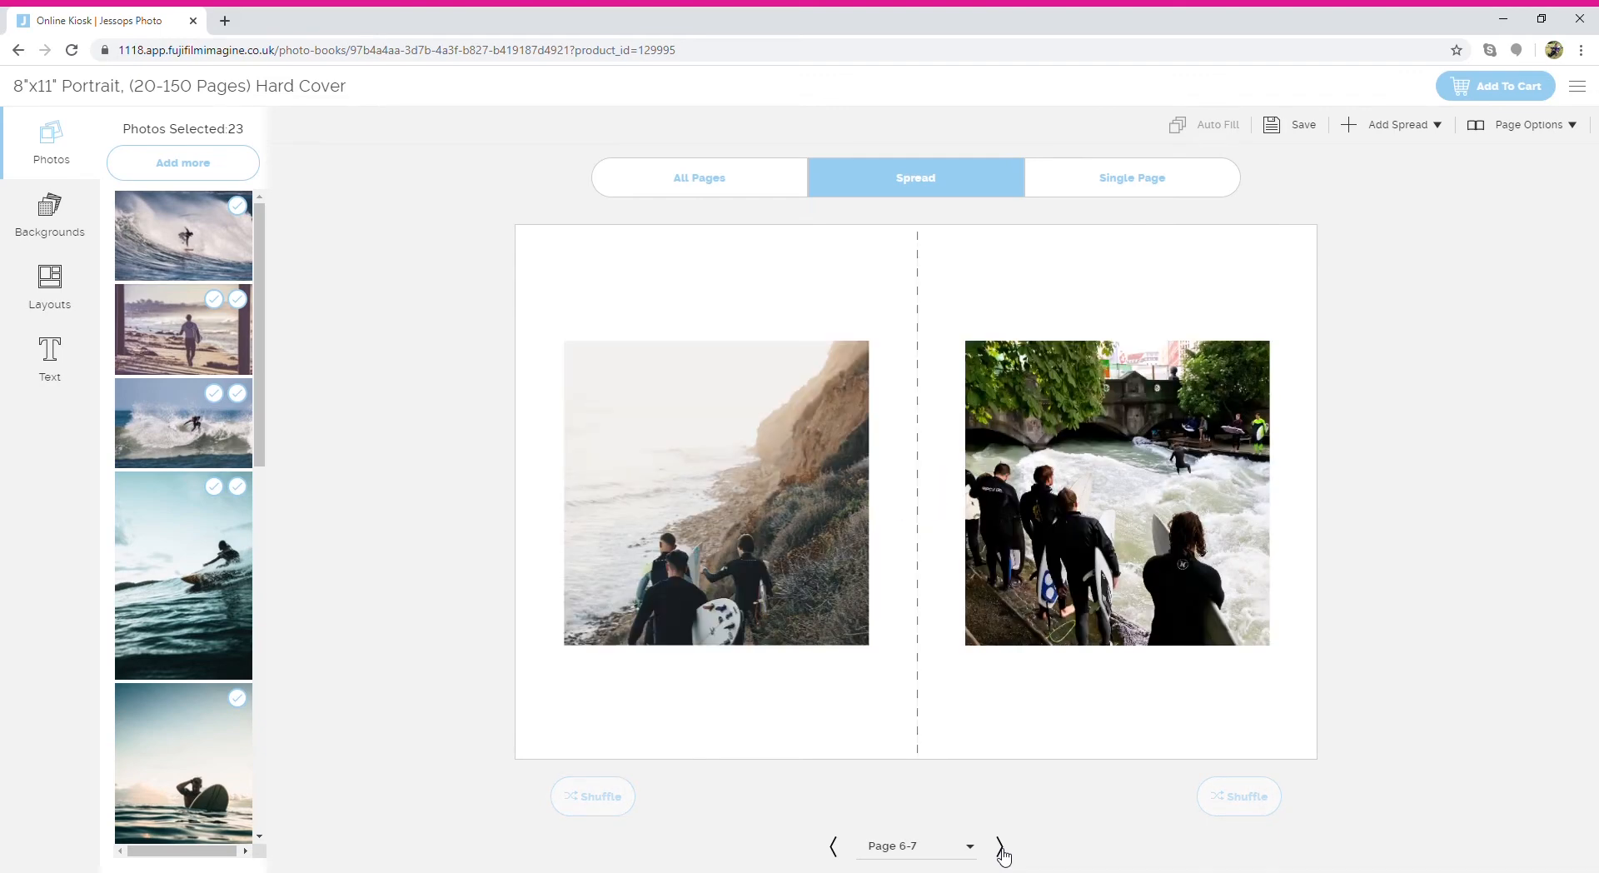
click(1000, 848)
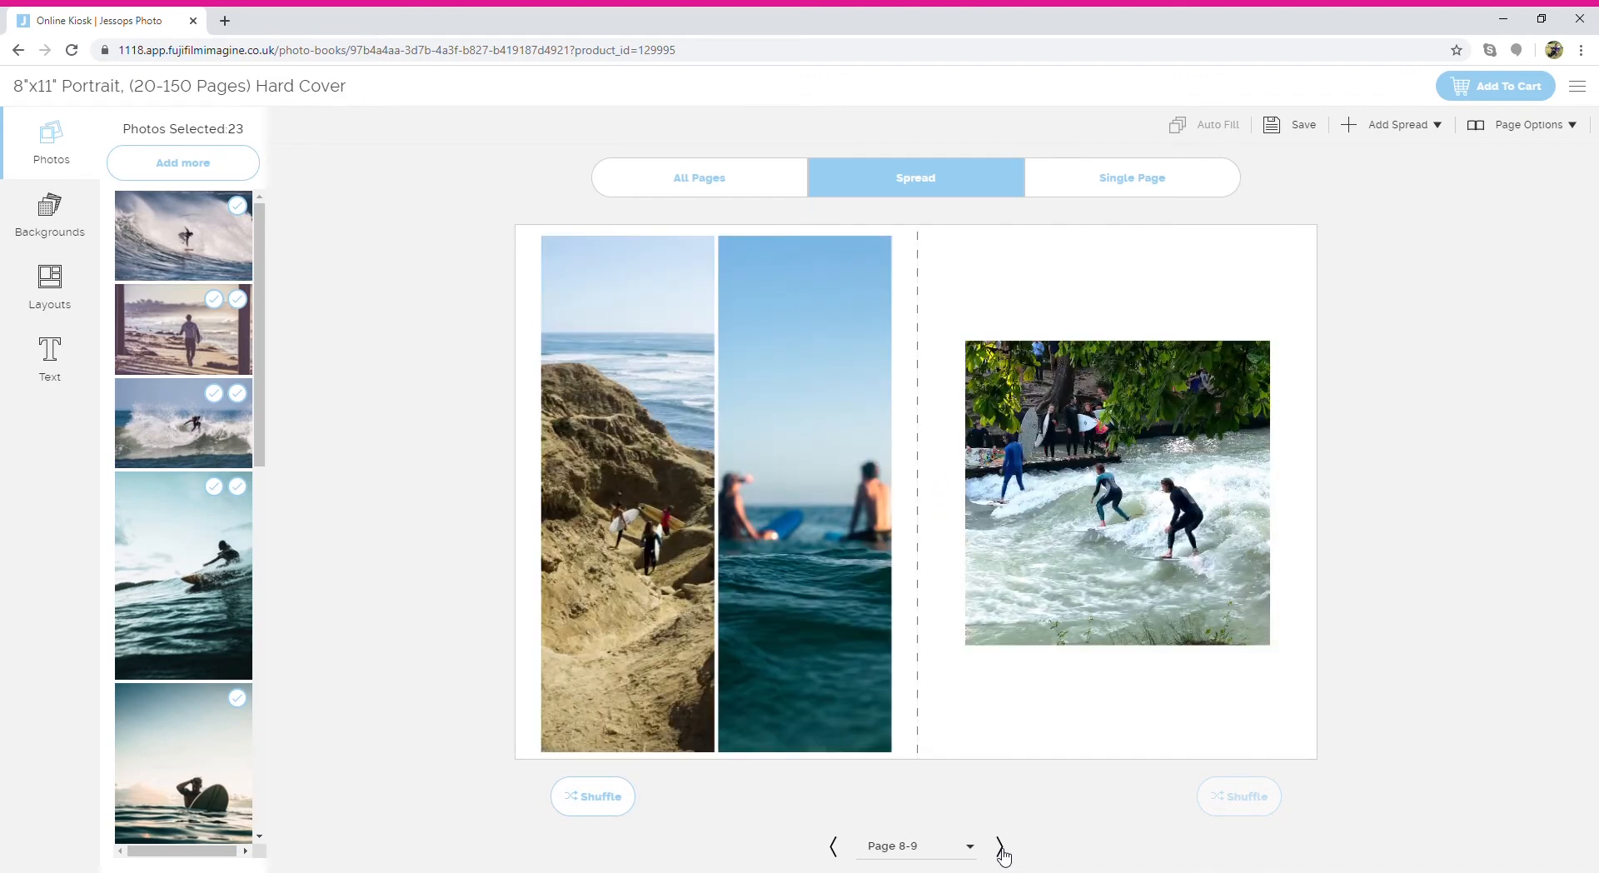
click(1000, 848)
click(1000, 847)
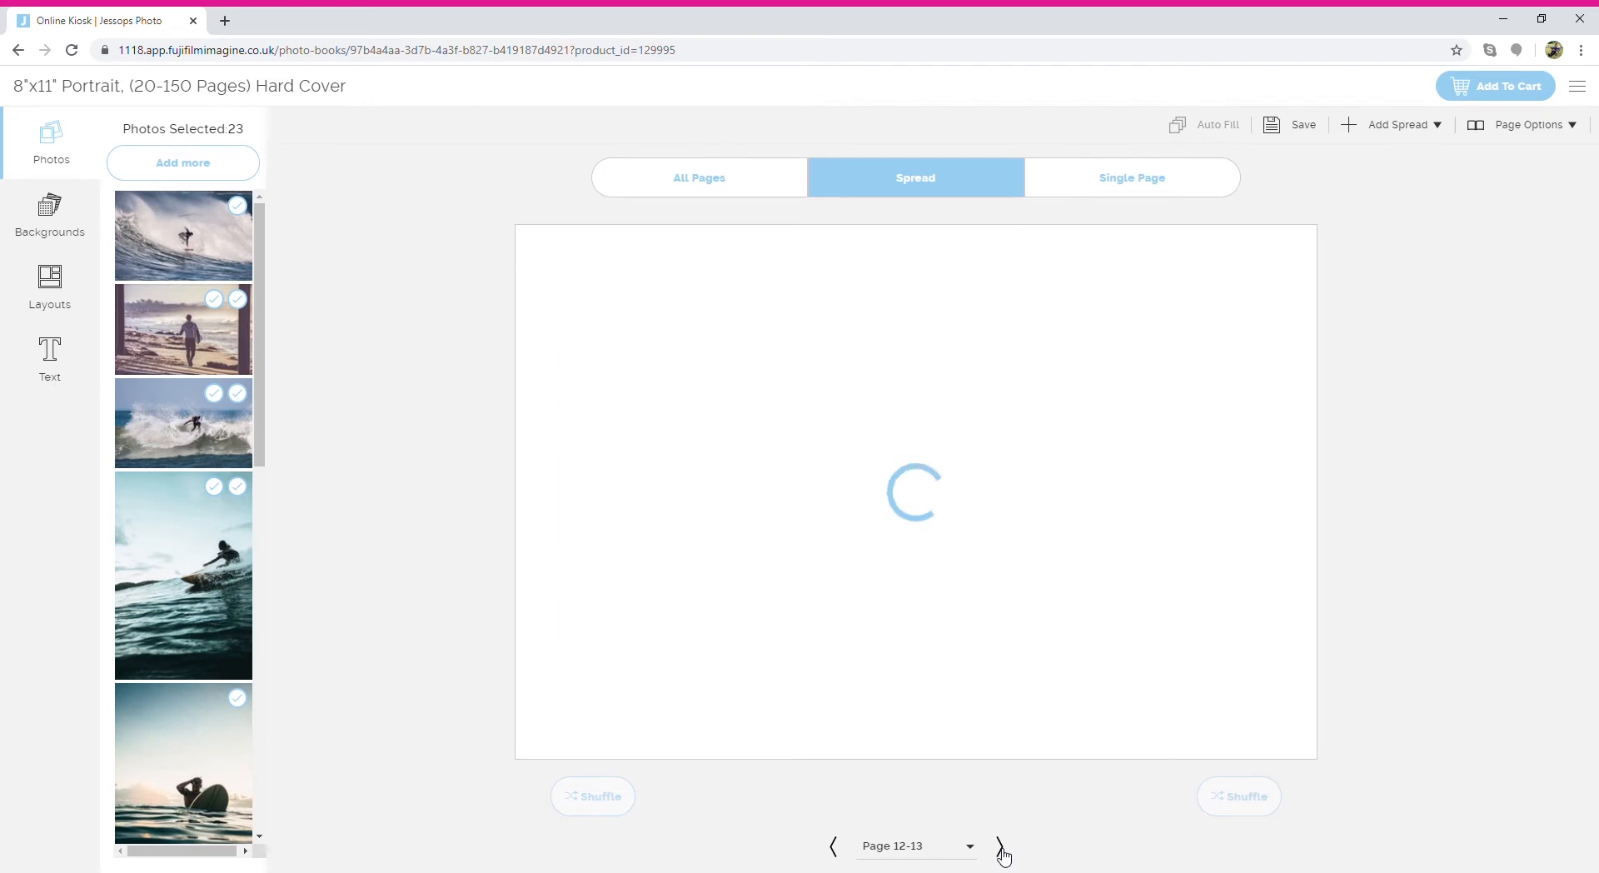
click(1000, 848)
click(1000, 848)
click(1000, 847)
click(1001, 848)
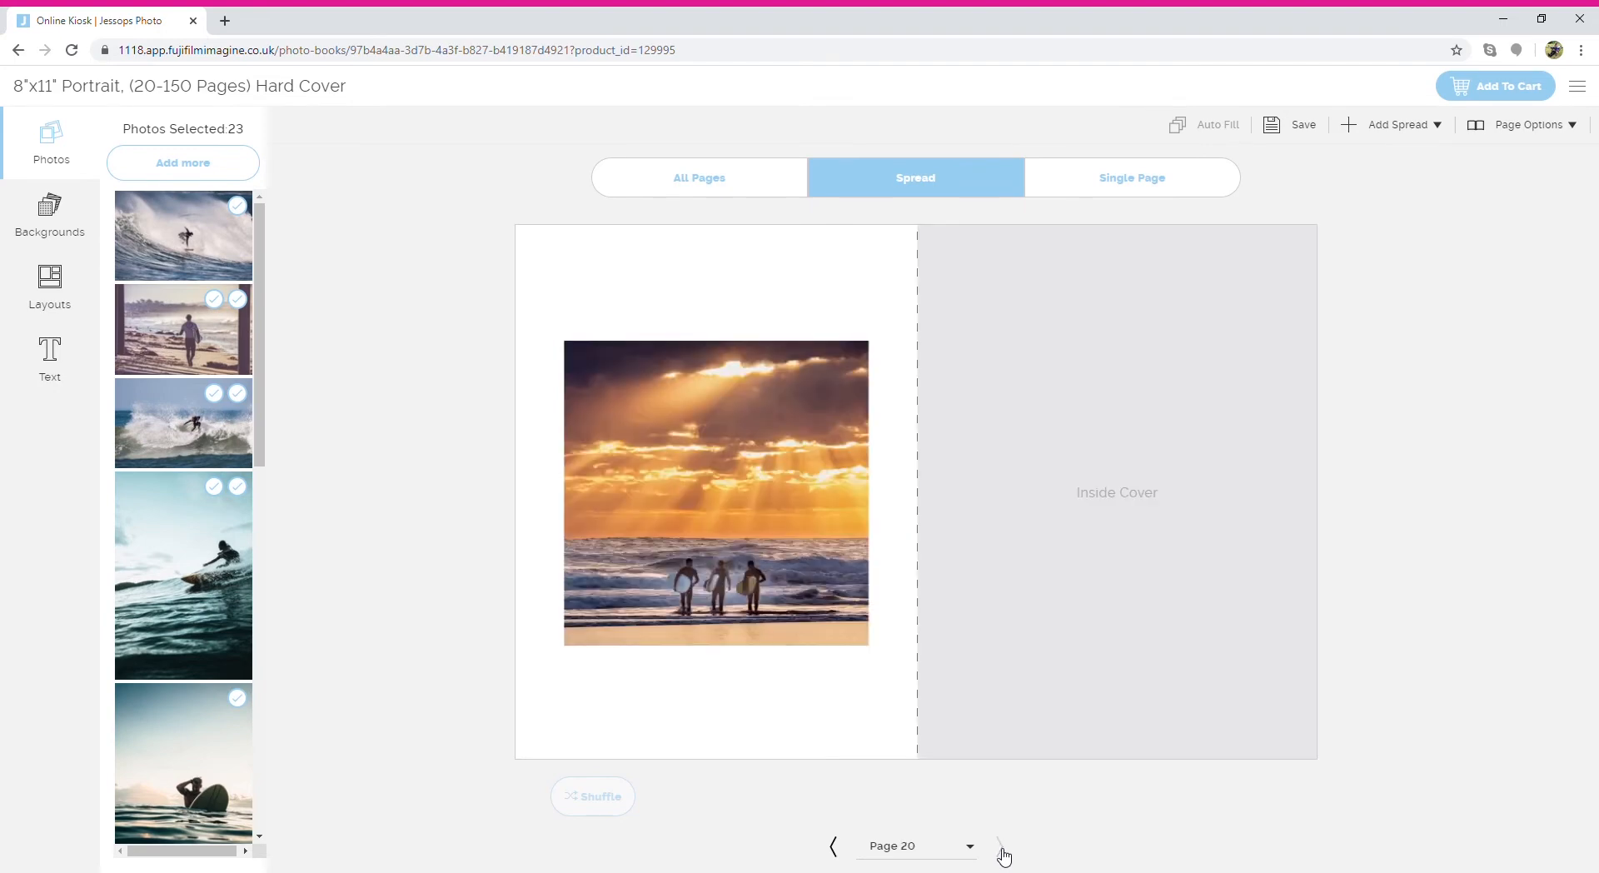
click(835, 846)
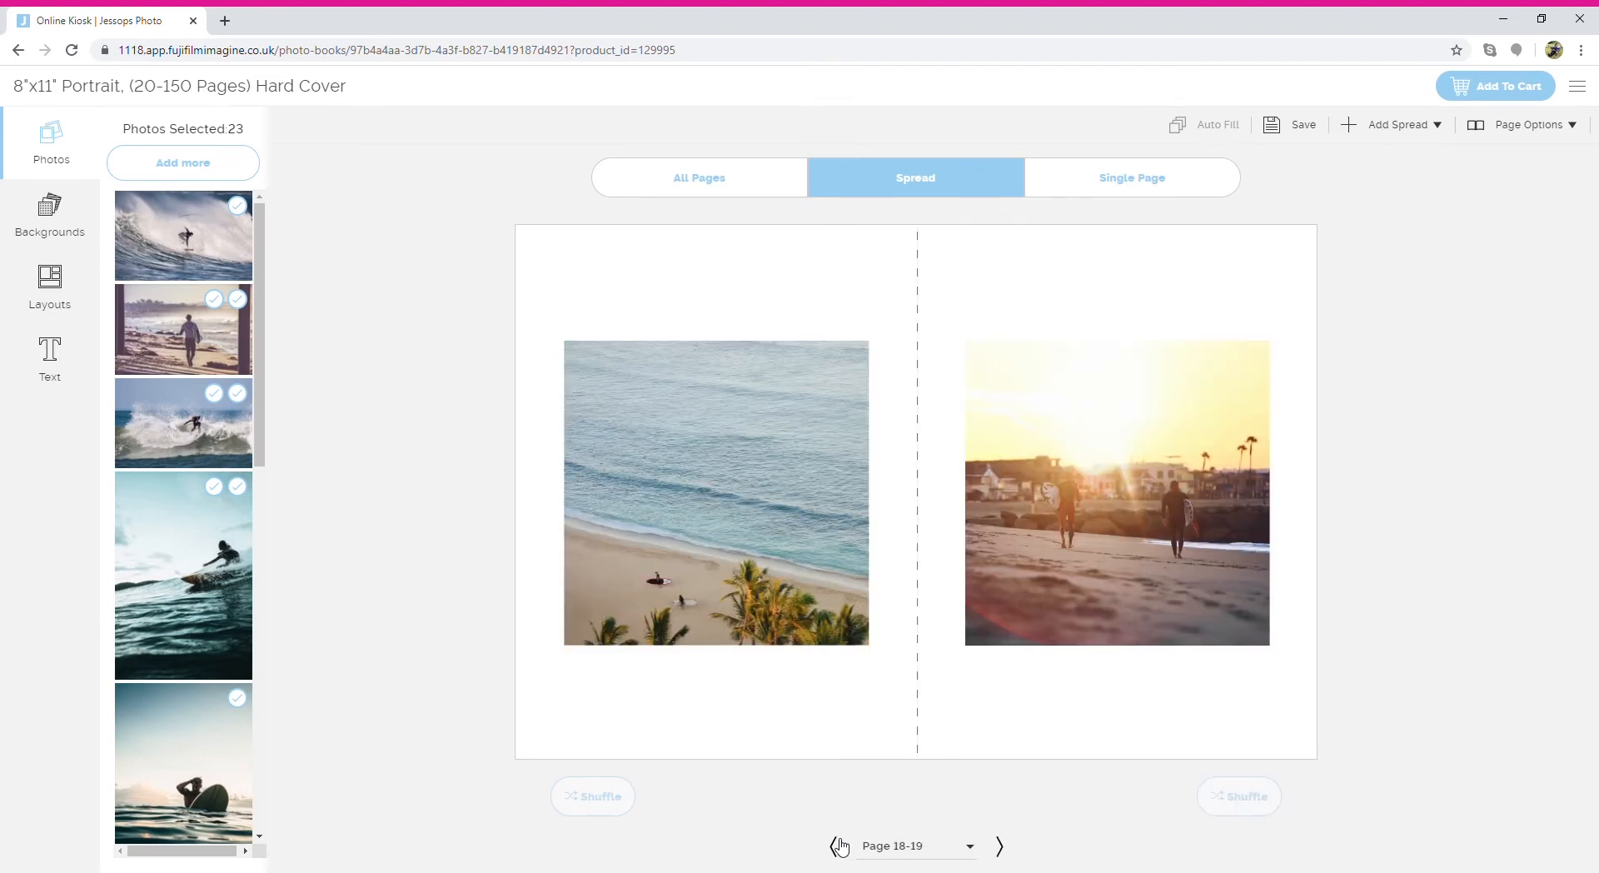
click(838, 846)
click(838, 846)
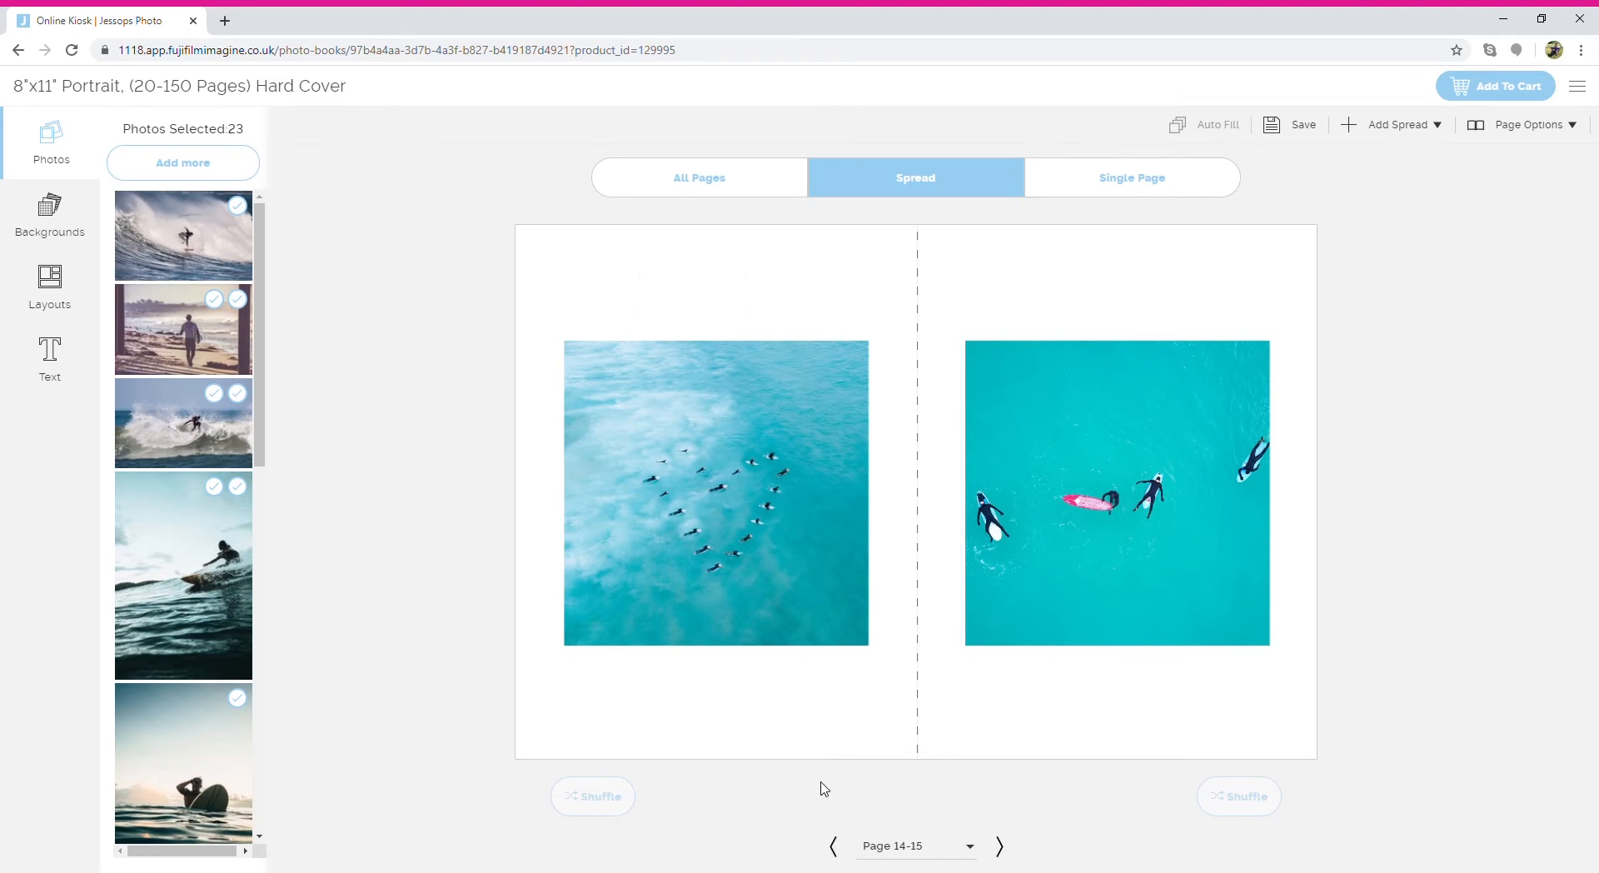
click(837, 846)
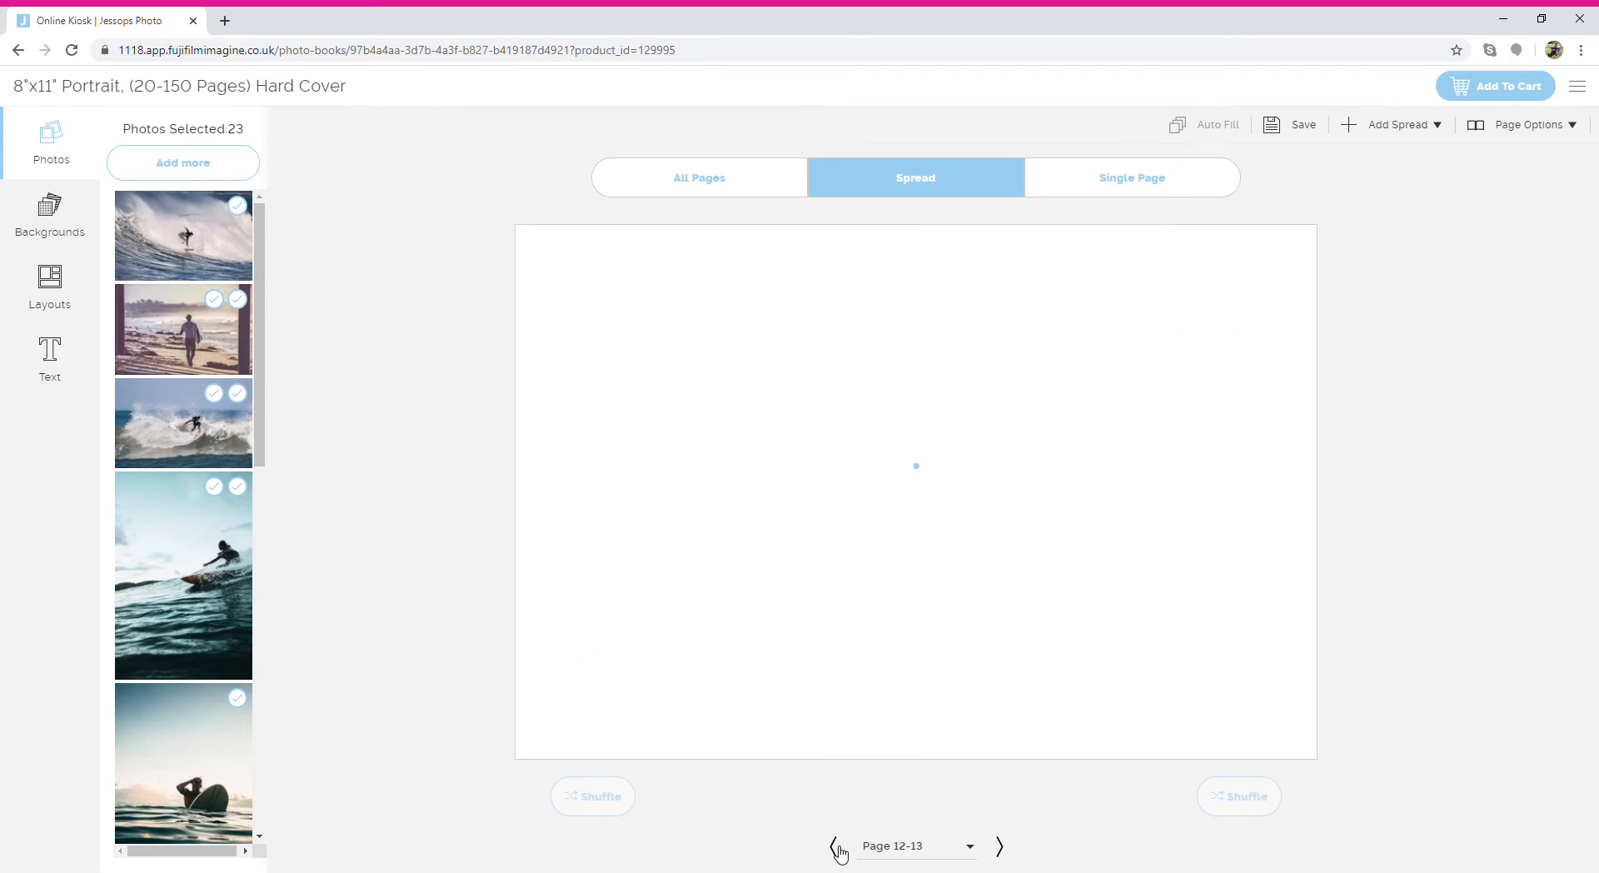
- Go back to pages 8-9 and set the left page's background to light purple
click(836, 846)
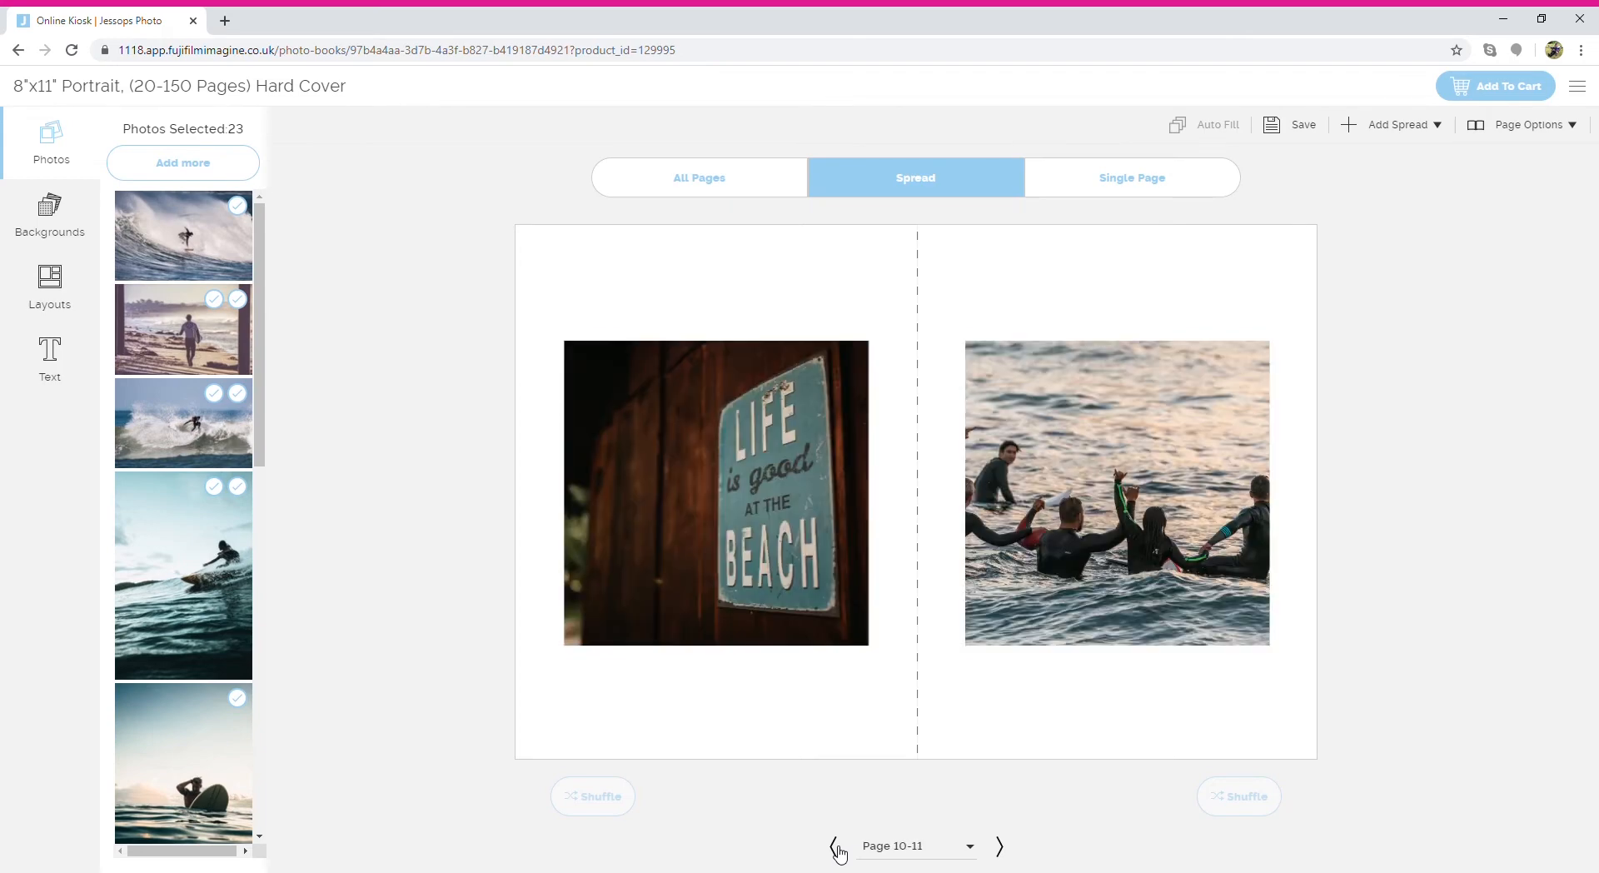
click(835, 846)
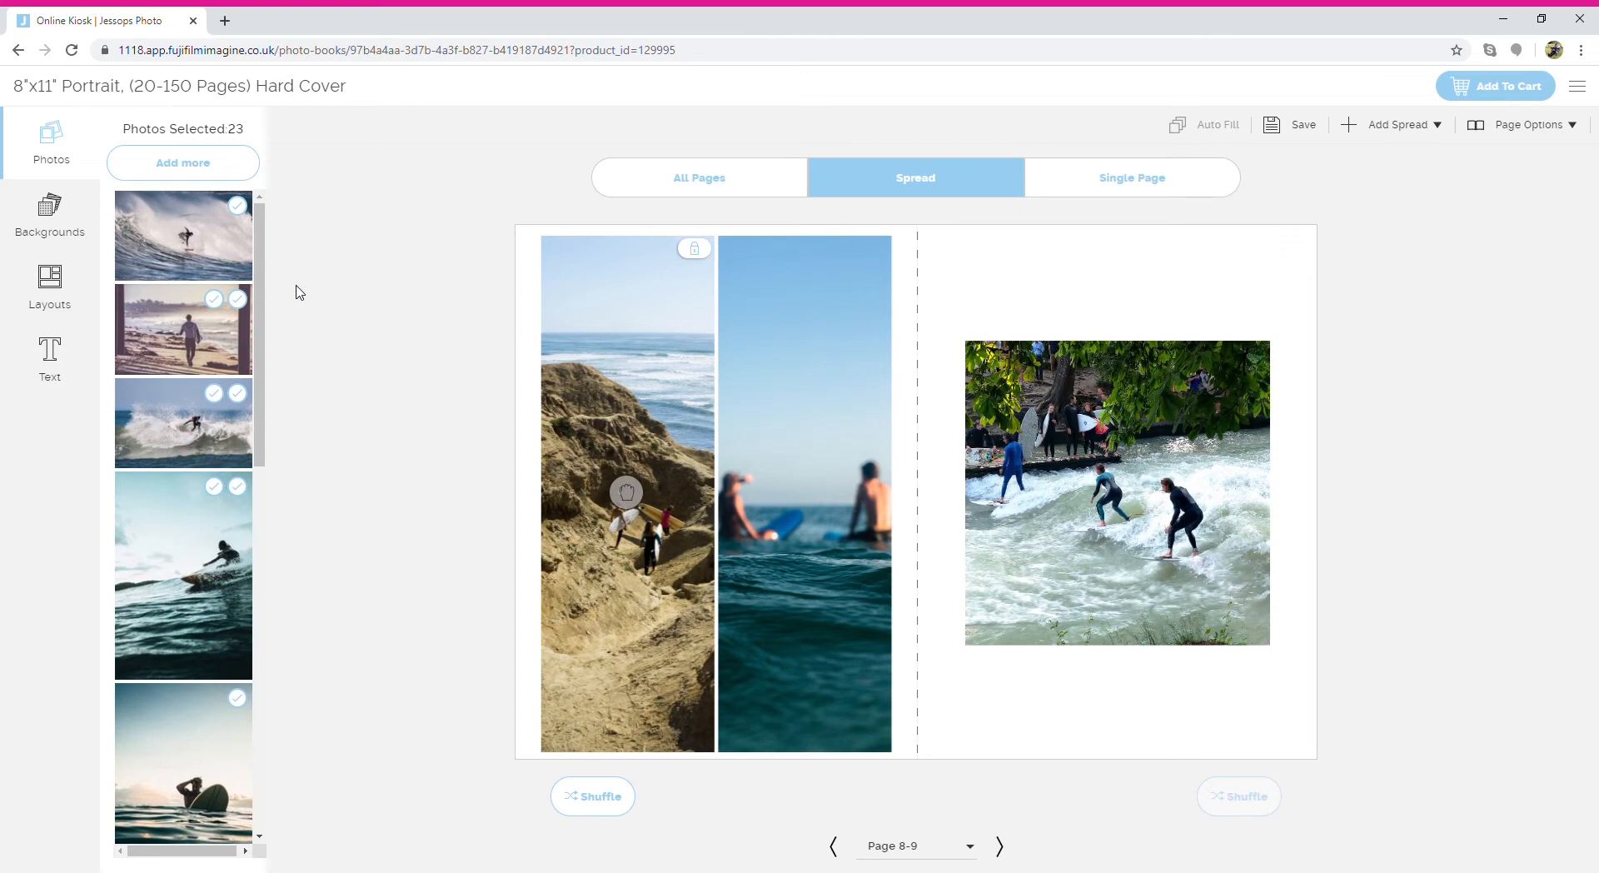
click(50, 221)
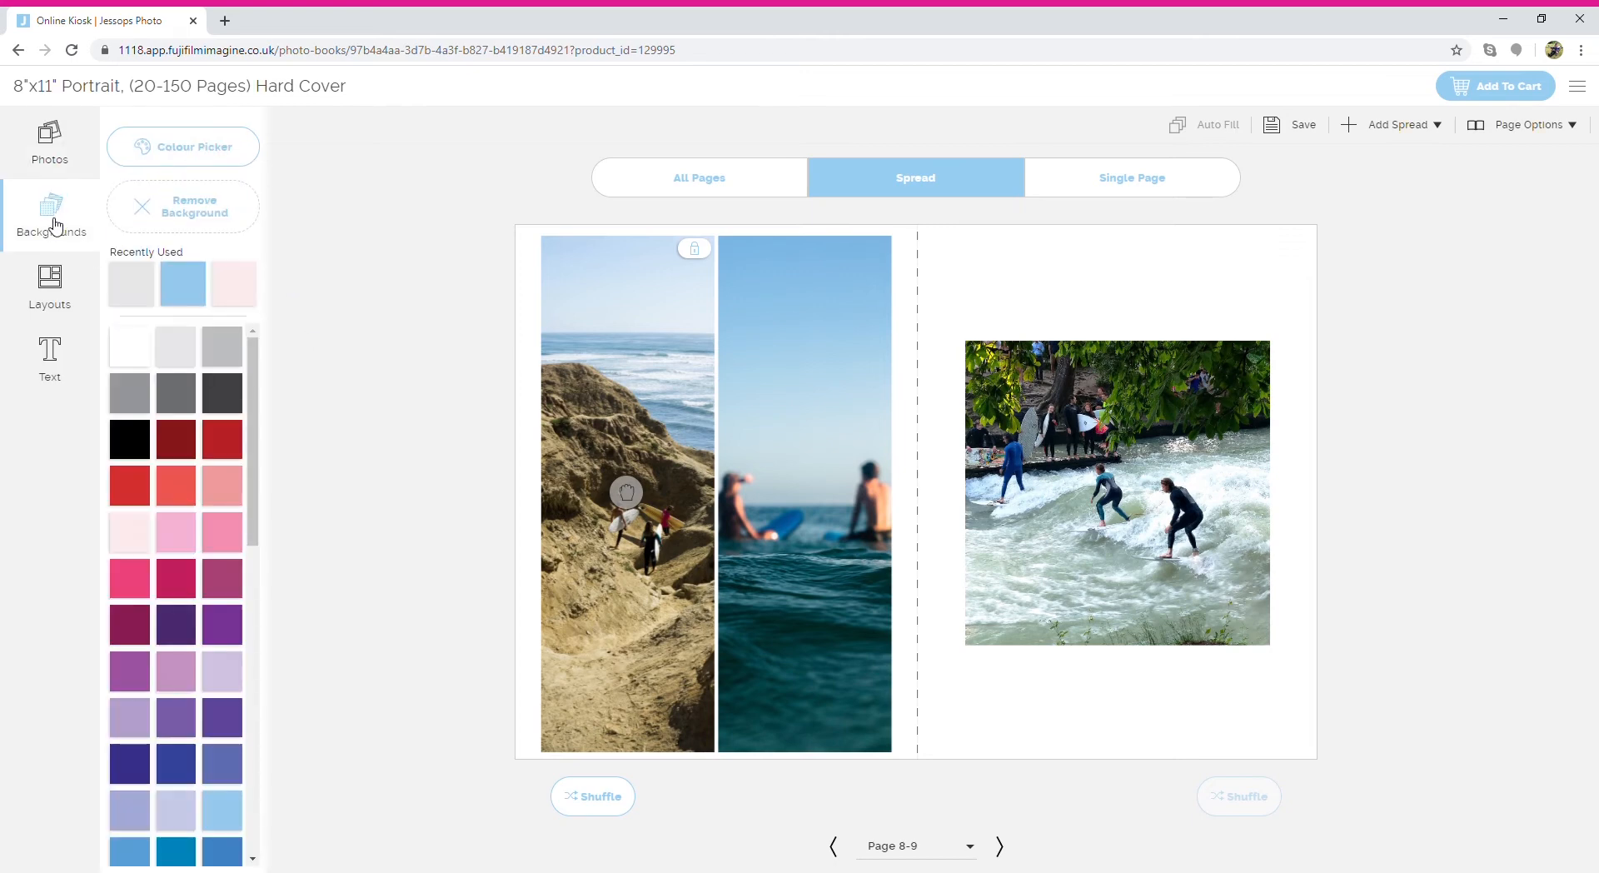
click(190, 363)
click(176, 530)
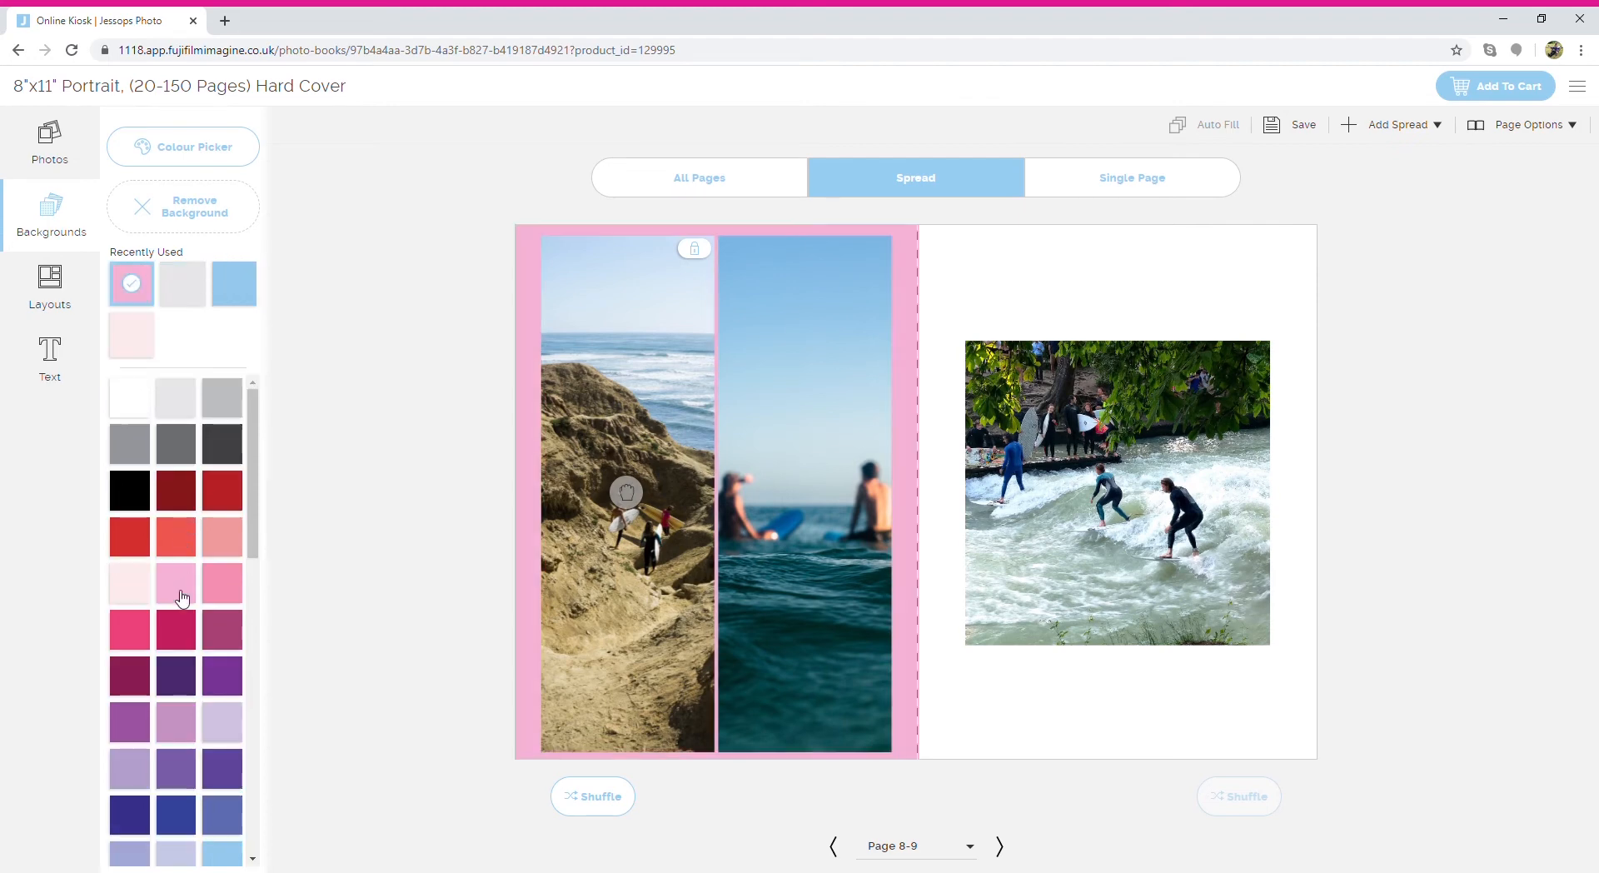
click(222, 722)
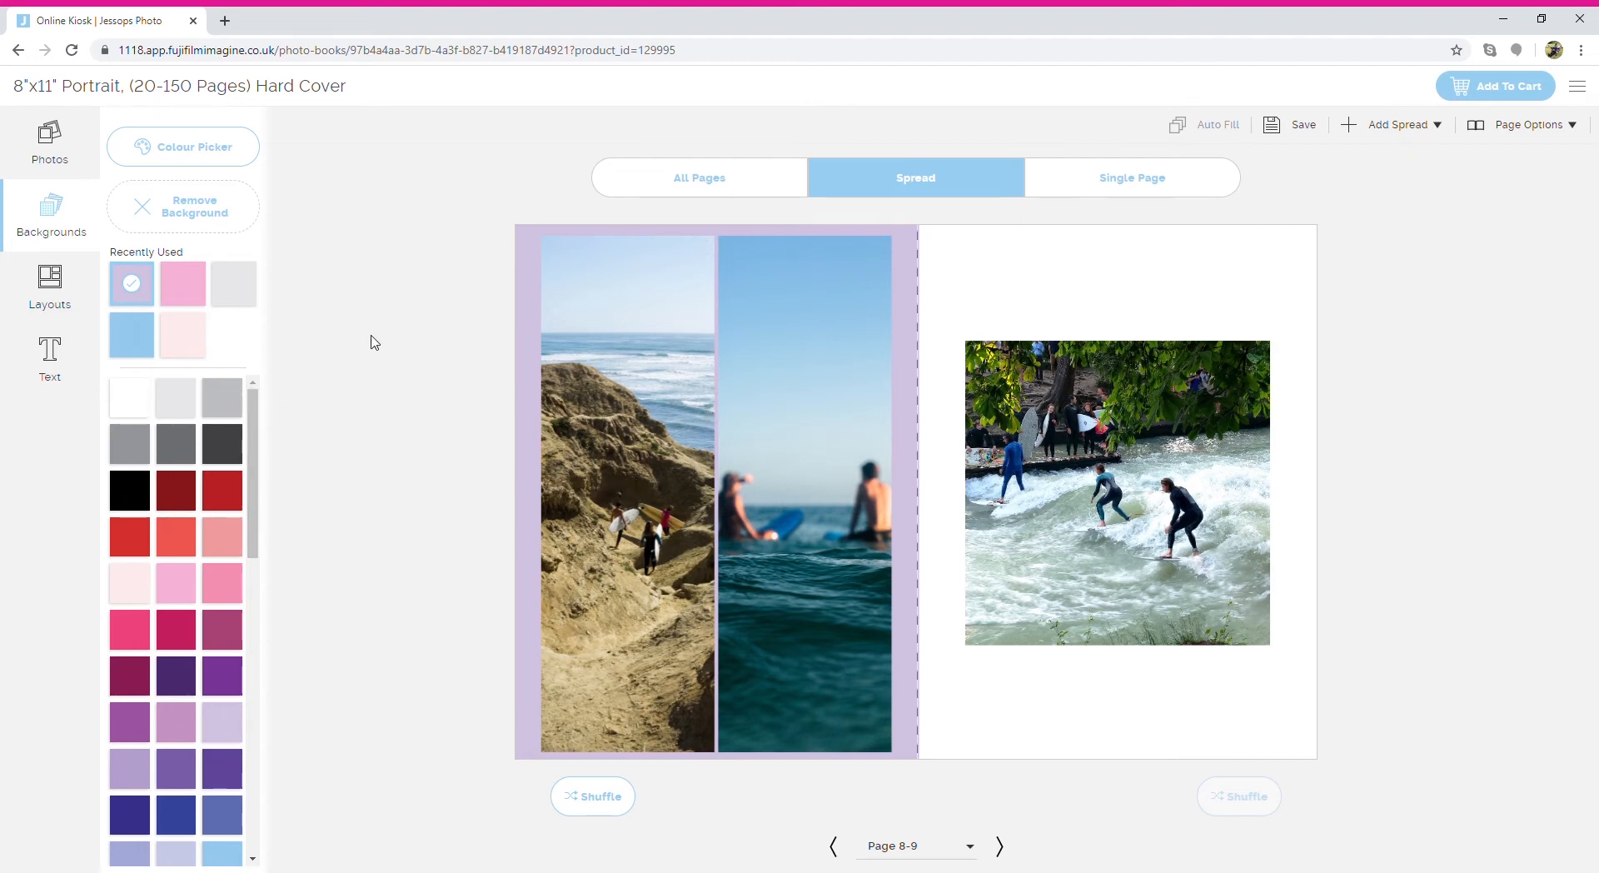
- Apply the centred layout with two photos above one wide photo to page 8, and reposition both photos within their frames
click(49, 294)
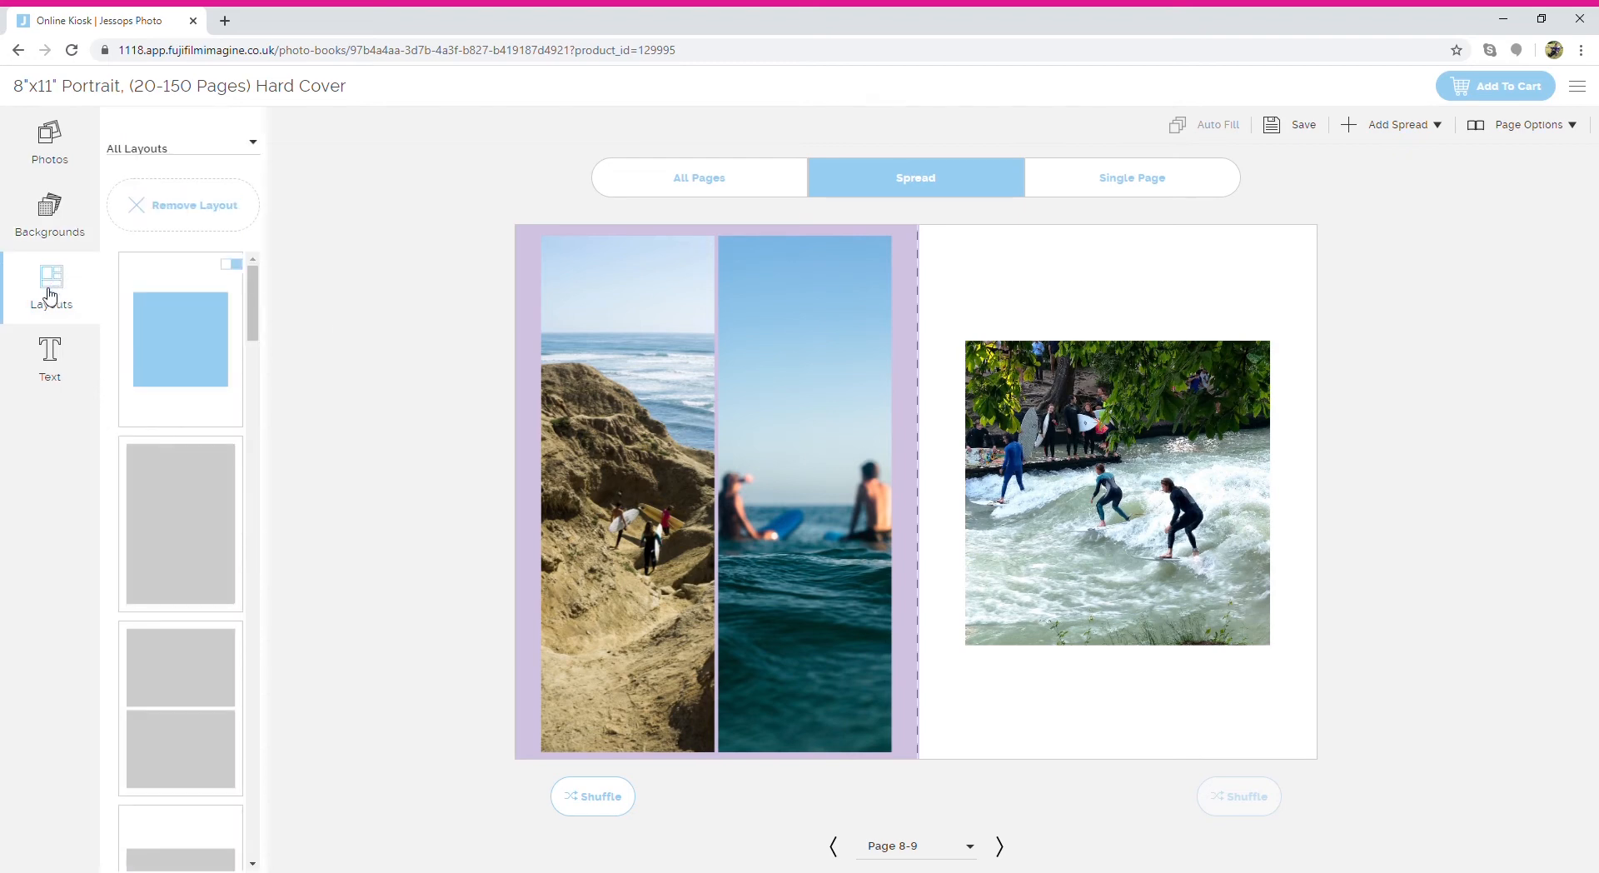
drag(257, 327, 261, 447)
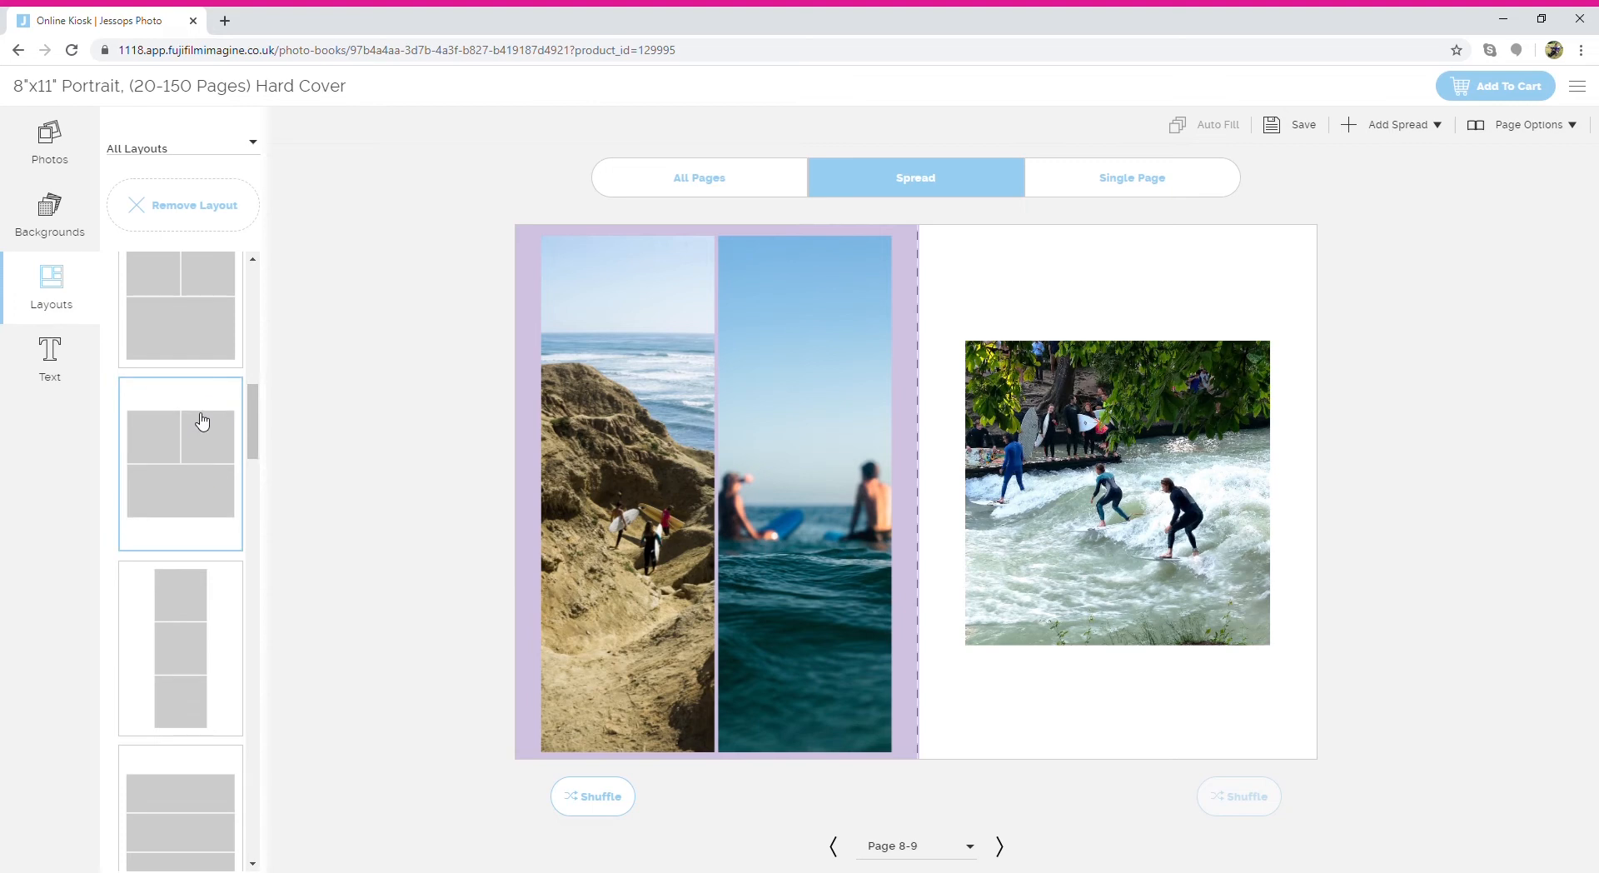
click(185, 463)
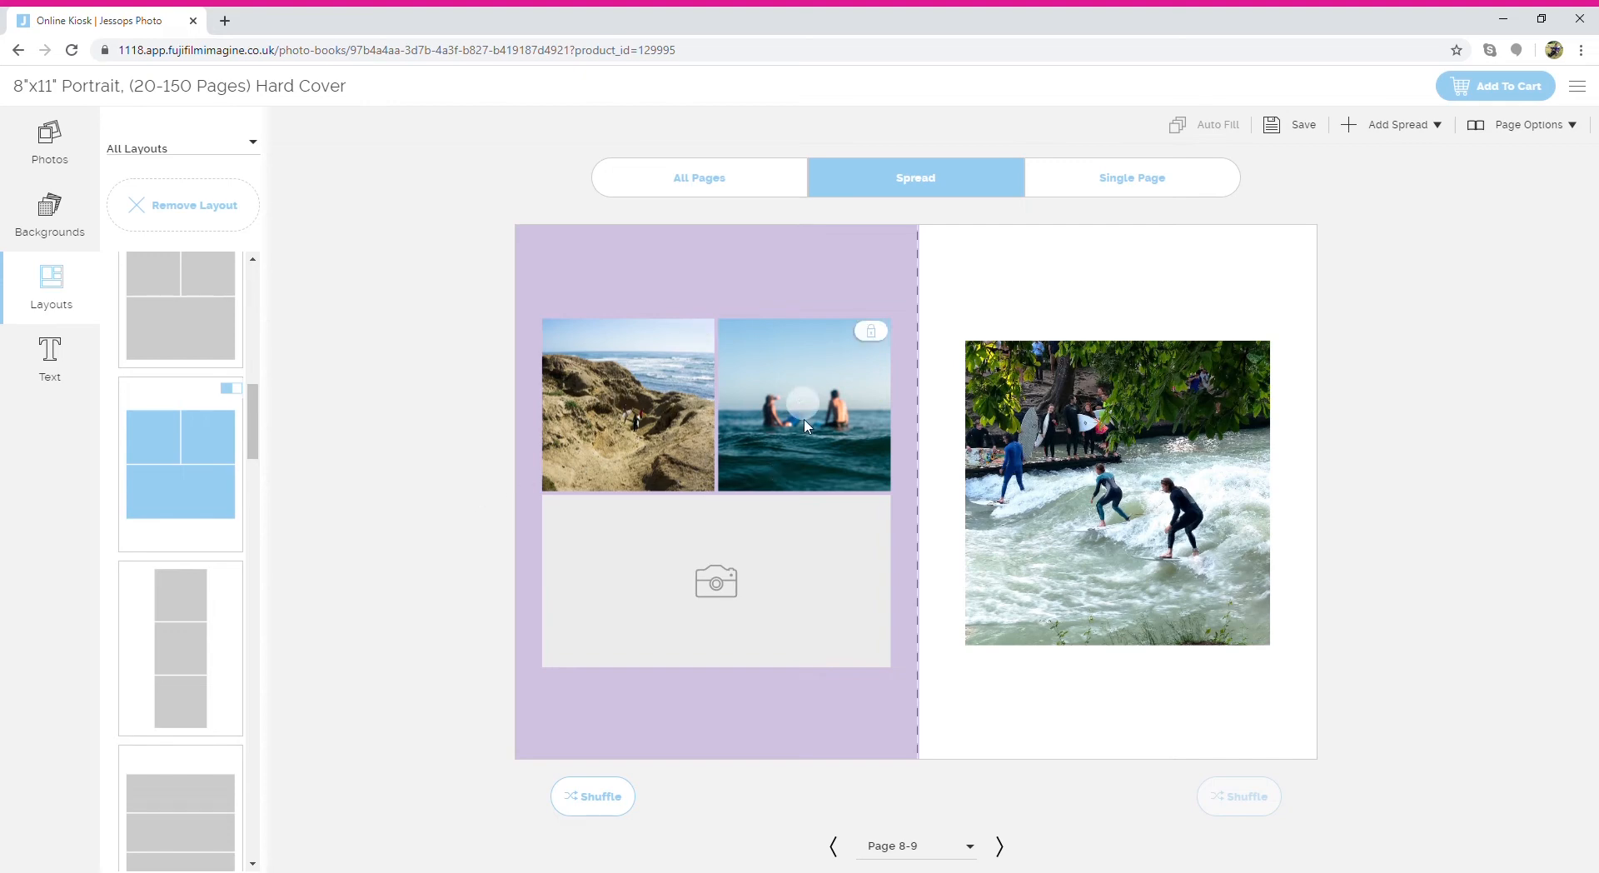
mouse_move(805, 426)
mouse_down()
mouse_move(806, 364)
mouse_move(801, 454)
mouse_up()
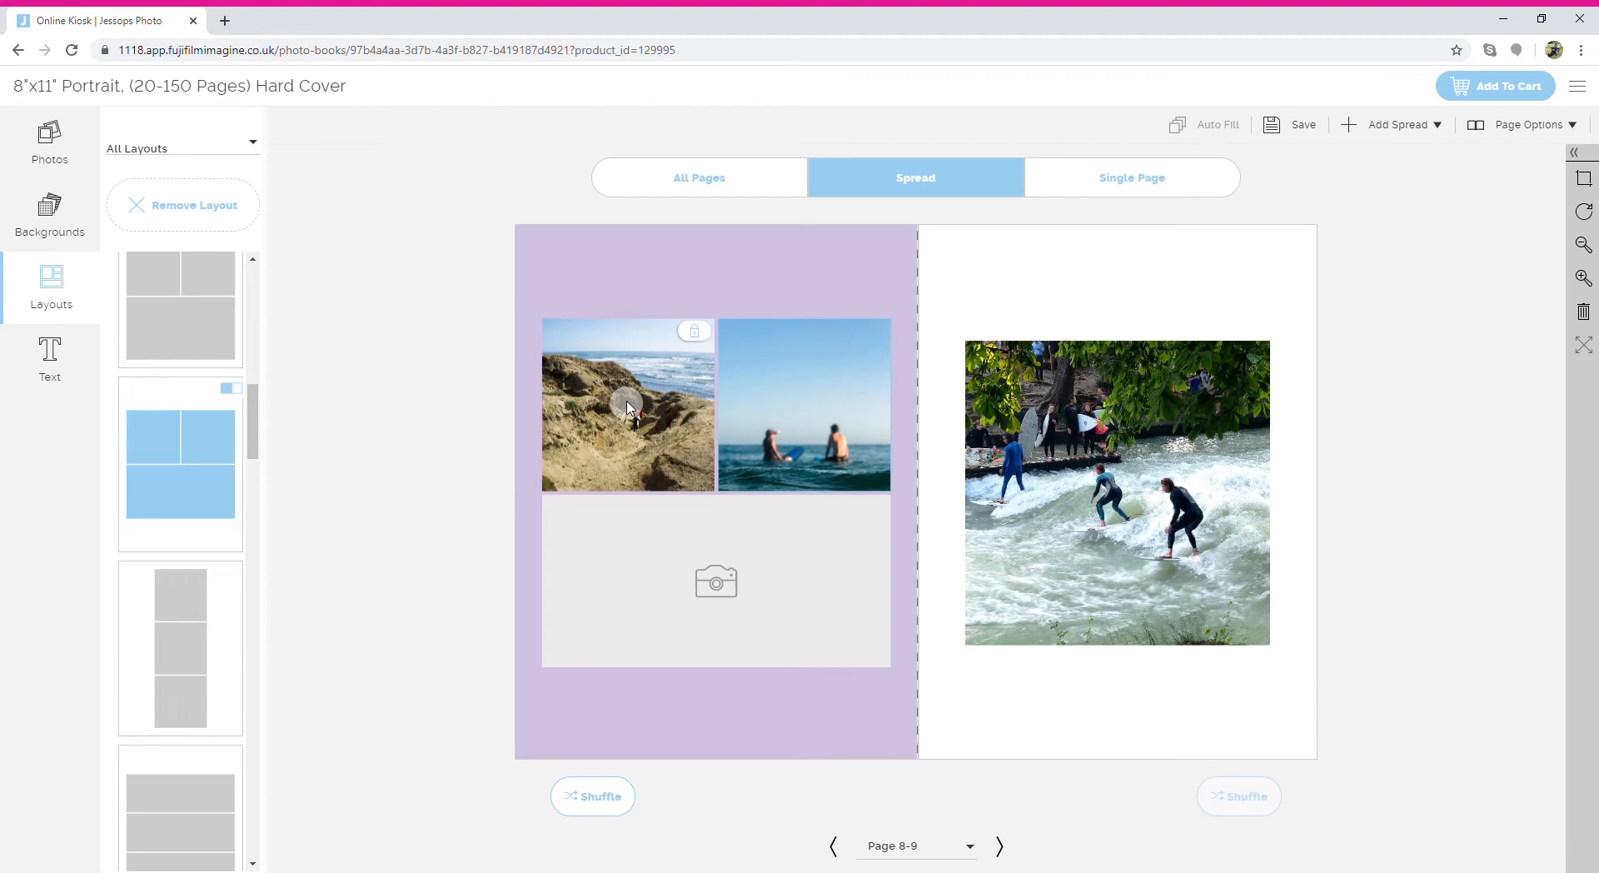
drag(635, 408, 569, 397)
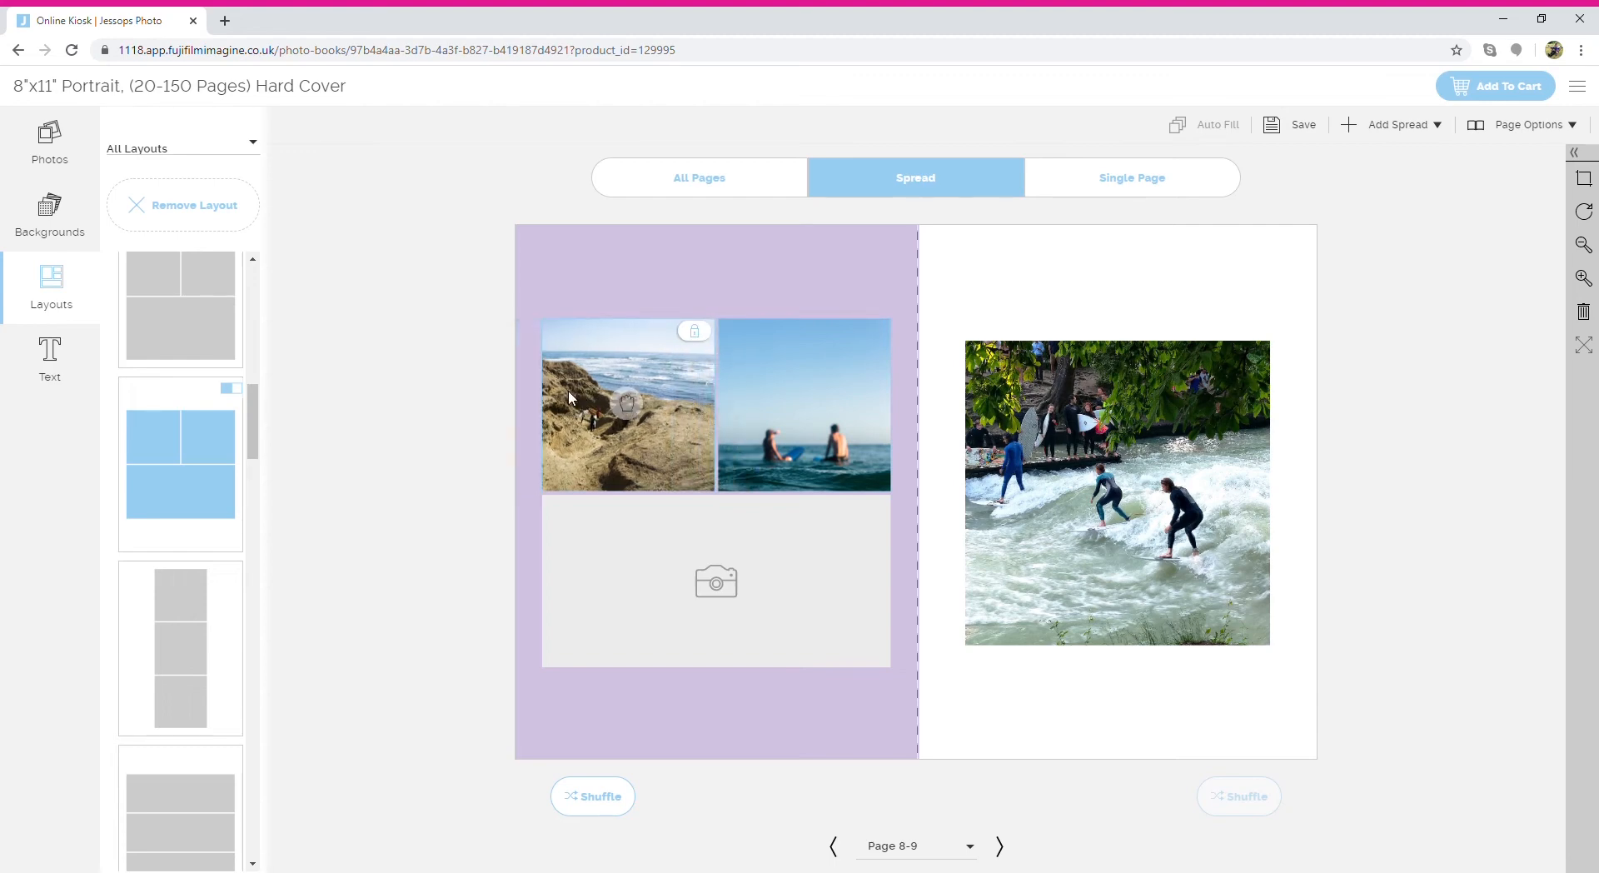
- Test locking and unlocking the cliff photo on page 8, and rotate it through a full turn
click(702, 339)
click(704, 336)
click(1586, 217)
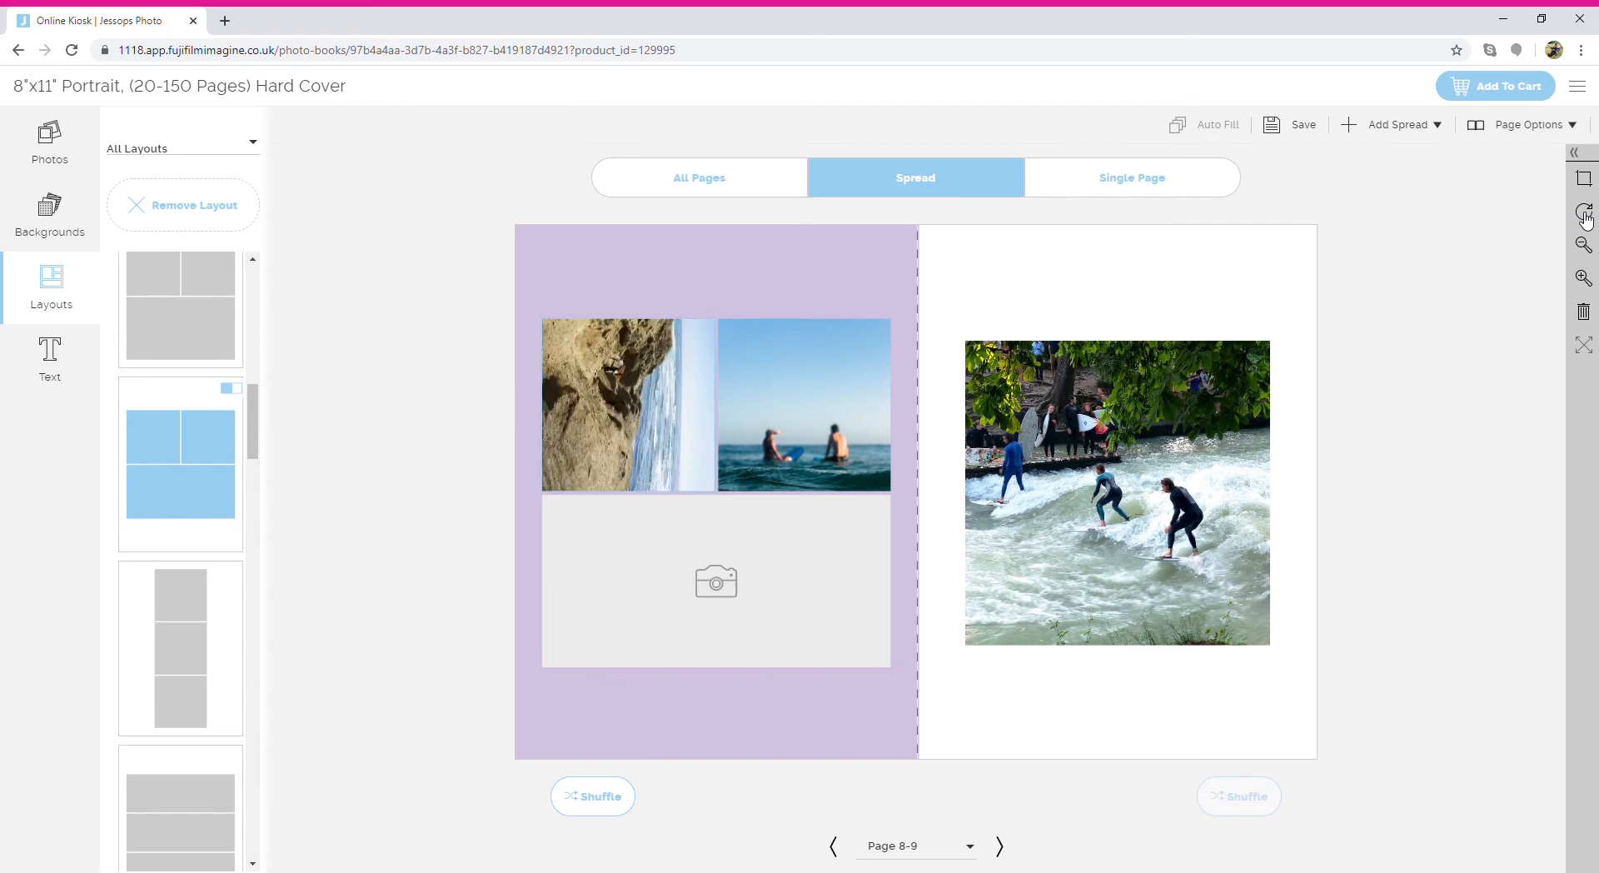
click(1585, 217)
click(1586, 217)
click(1585, 217)
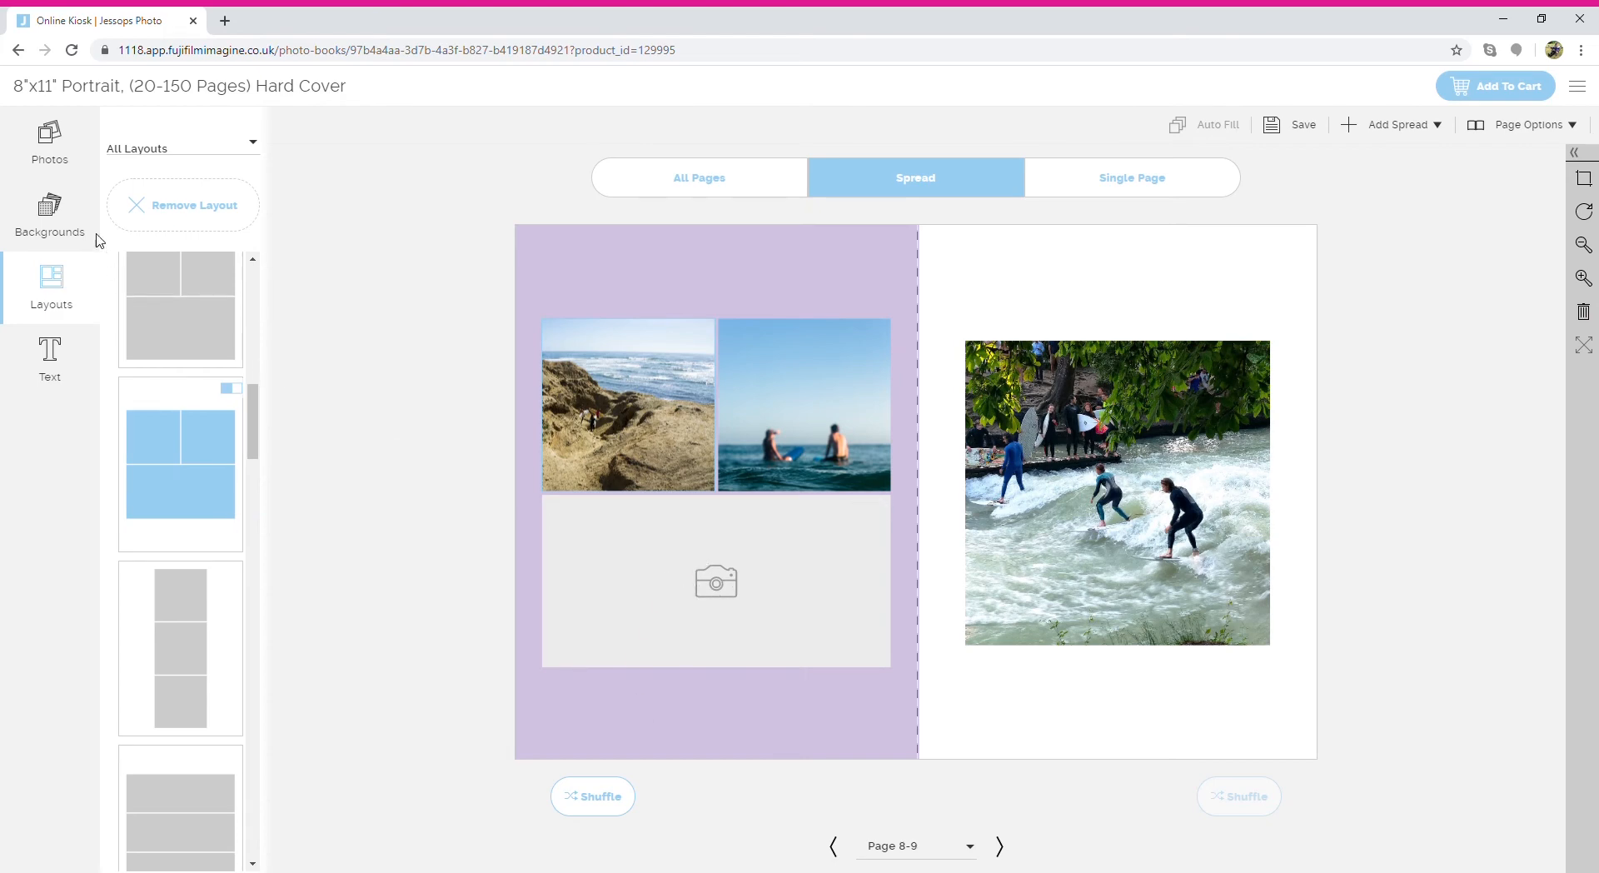
- Fill the empty wide frame on page 8 with the photo of surfers watching the river wave under the bridge
click(50, 138)
drag(260, 295, 251, 581)
drag(207, 457, 727, 620)
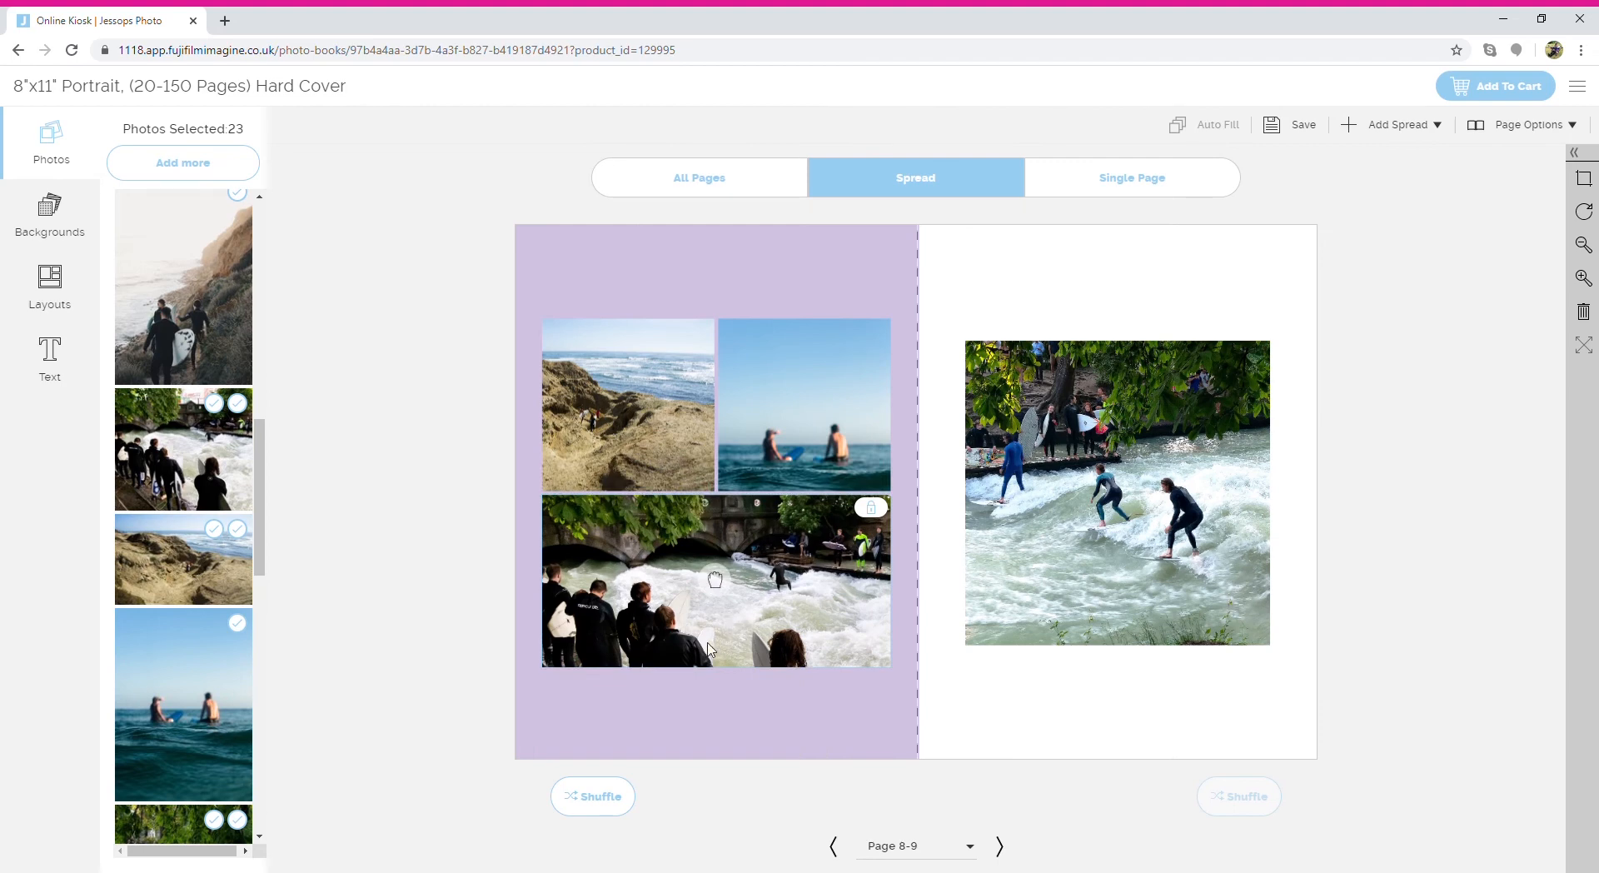
- Add a text box and place it beneath the photos on page 8
click(51, 358)
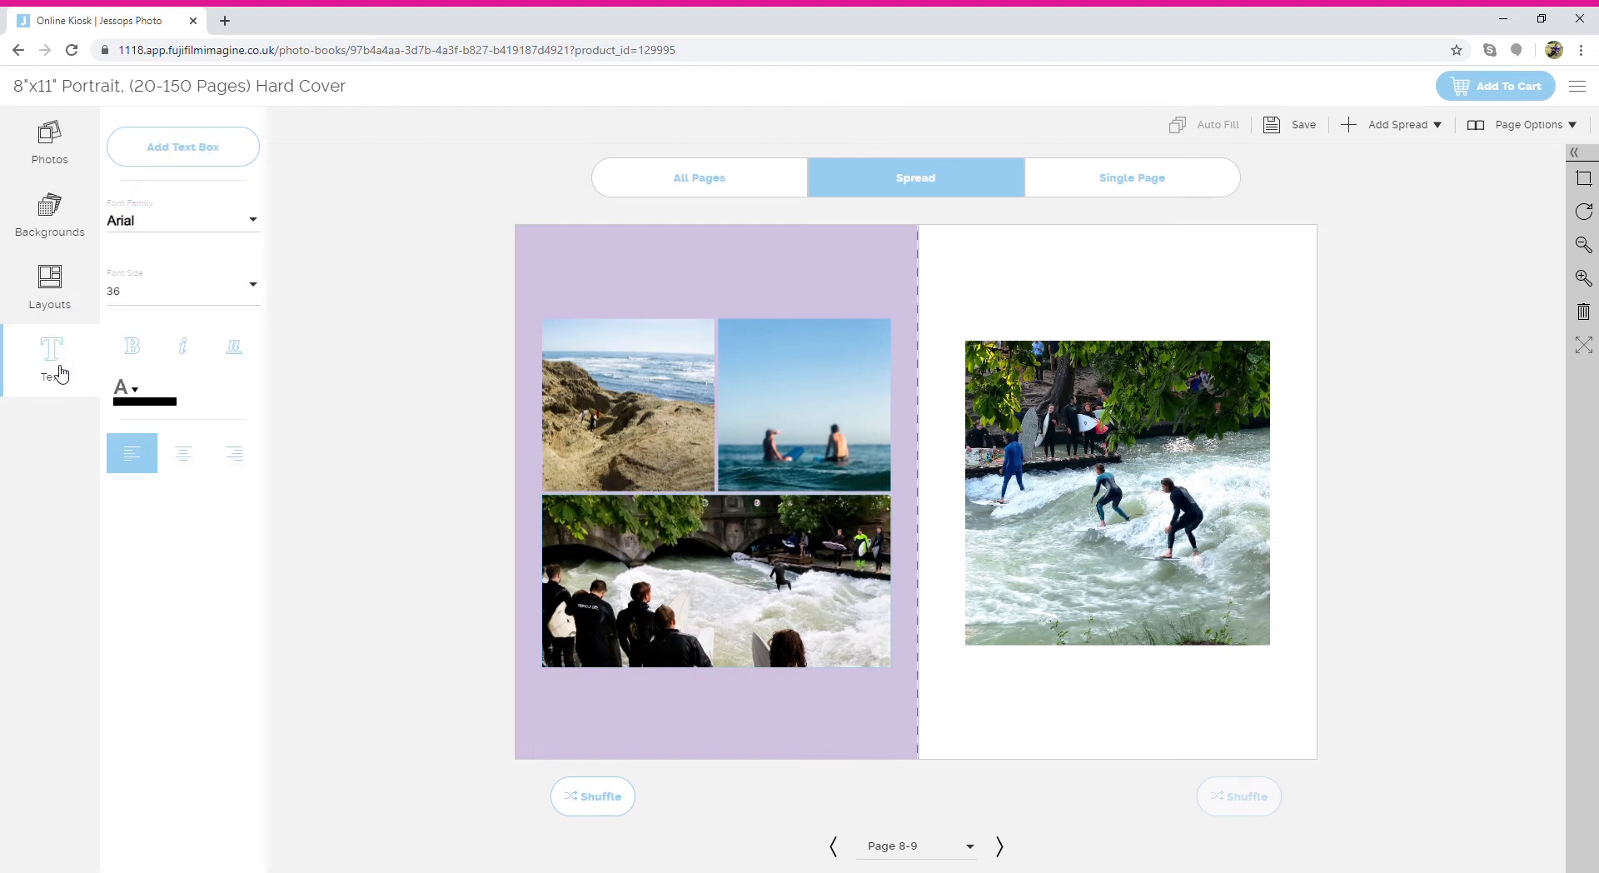
click(194, 154)
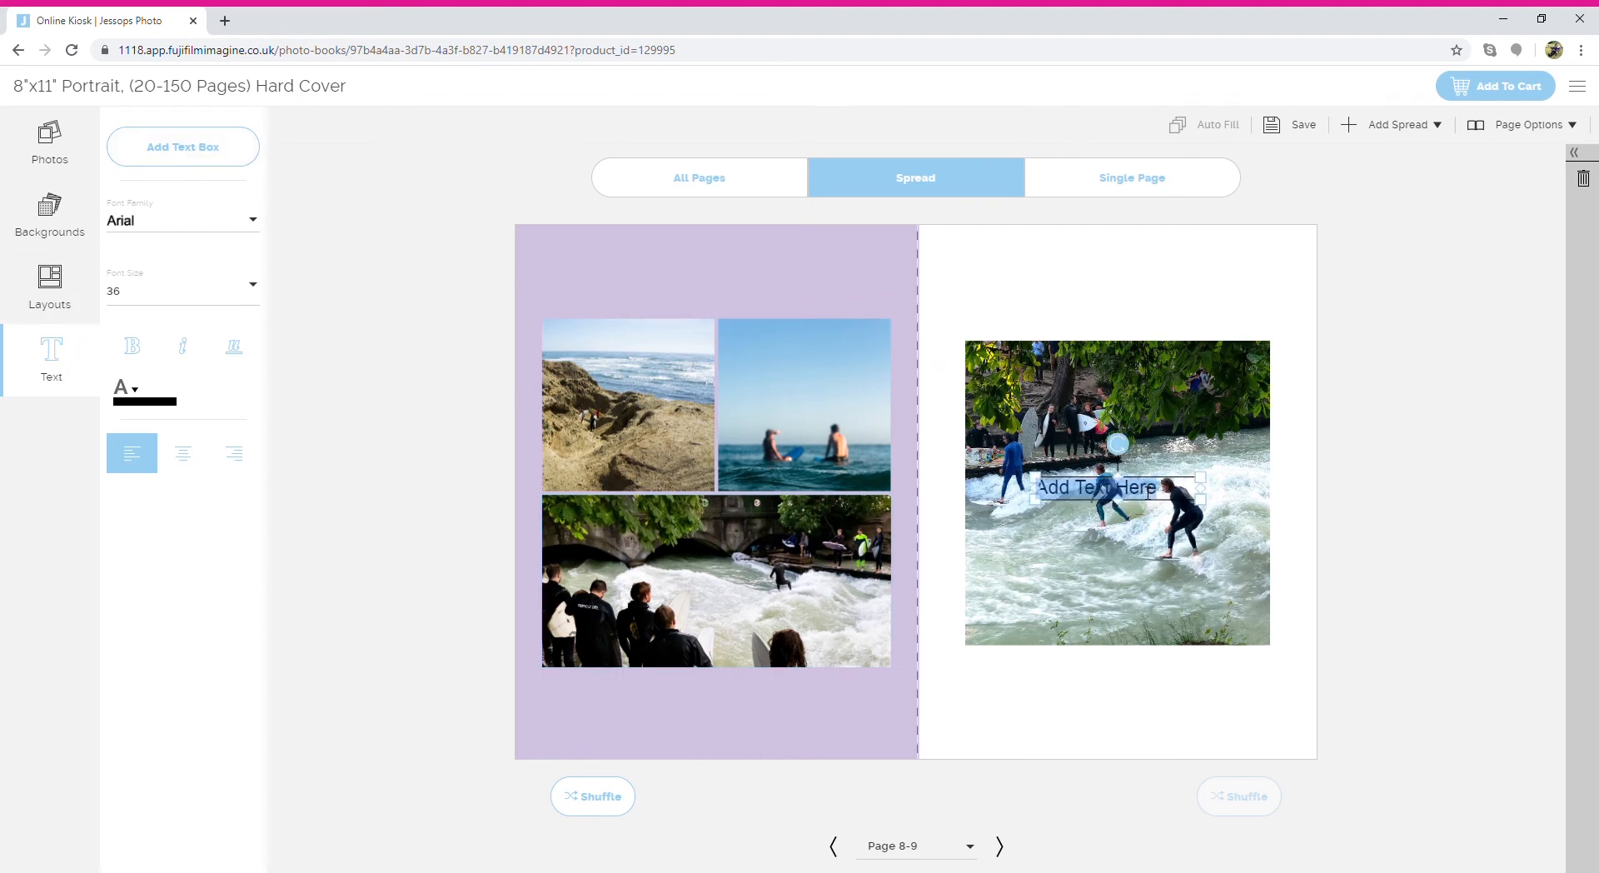
drag(1148, 491, 750, 702)
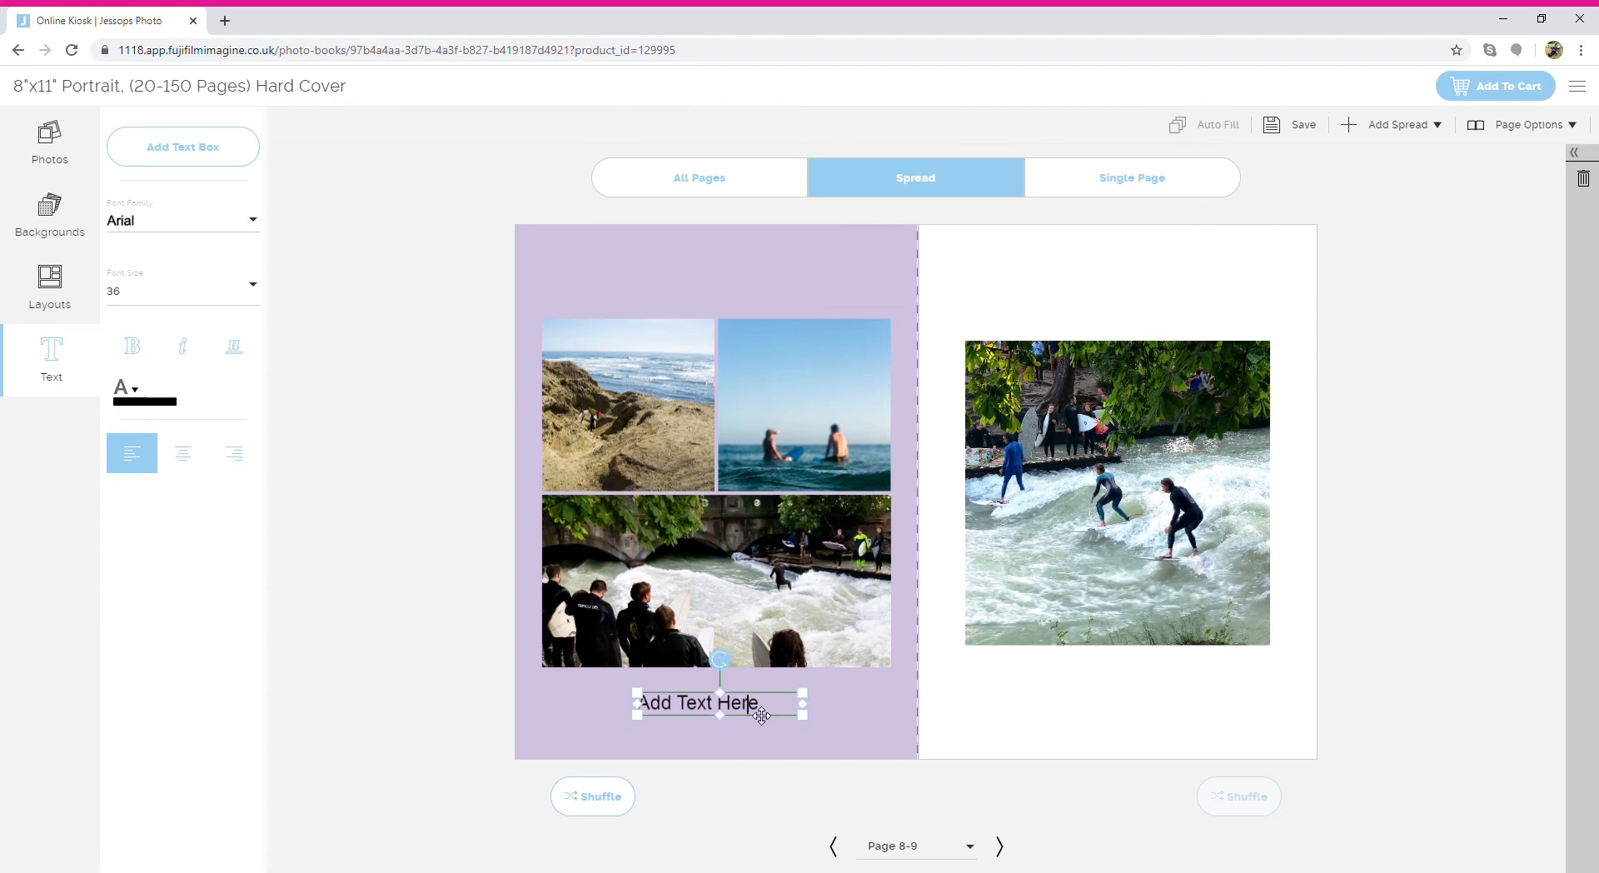
- Replace the text box's placeholder text with "Surf Camp 2019"
key(BackSpace)
key(BackSpace)
key(BackSpace)
key(BackSpace)
key(BackSpace)
key(BackSpace)
key(BackSpace)
key(BackSpace)
key(BackSpace)
key(BackSpace)
key(BackSpace)
key(BackSpace)
text(Surf Camp 2019)
- Set the colour of the "Surf Camp 2019" caption to white and deselect the text box
click(144, 396)
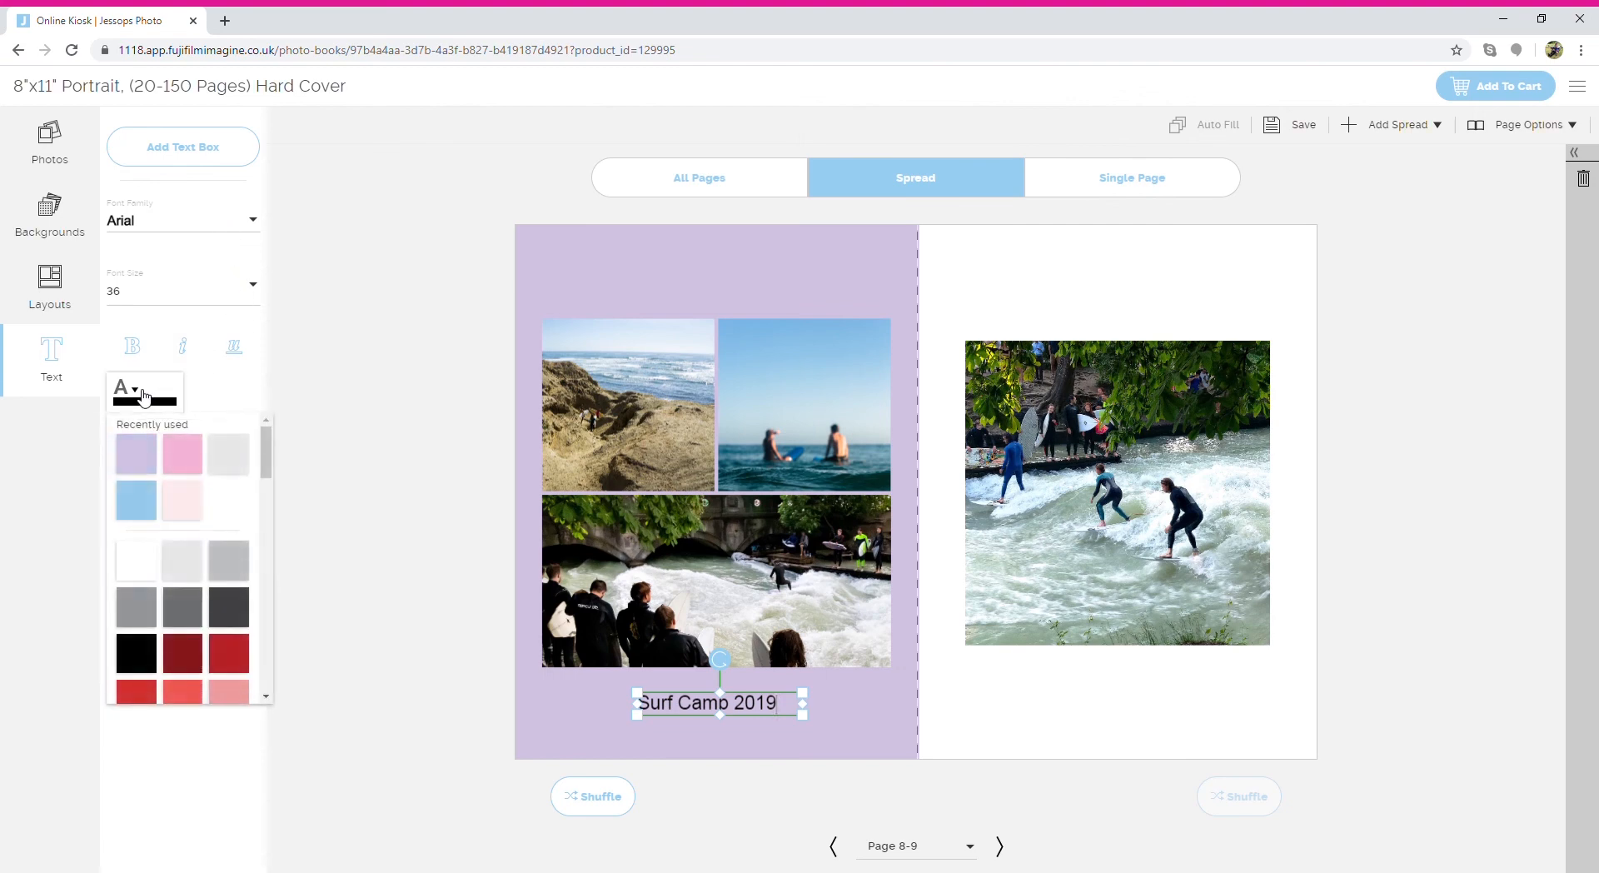
click(182, 455)
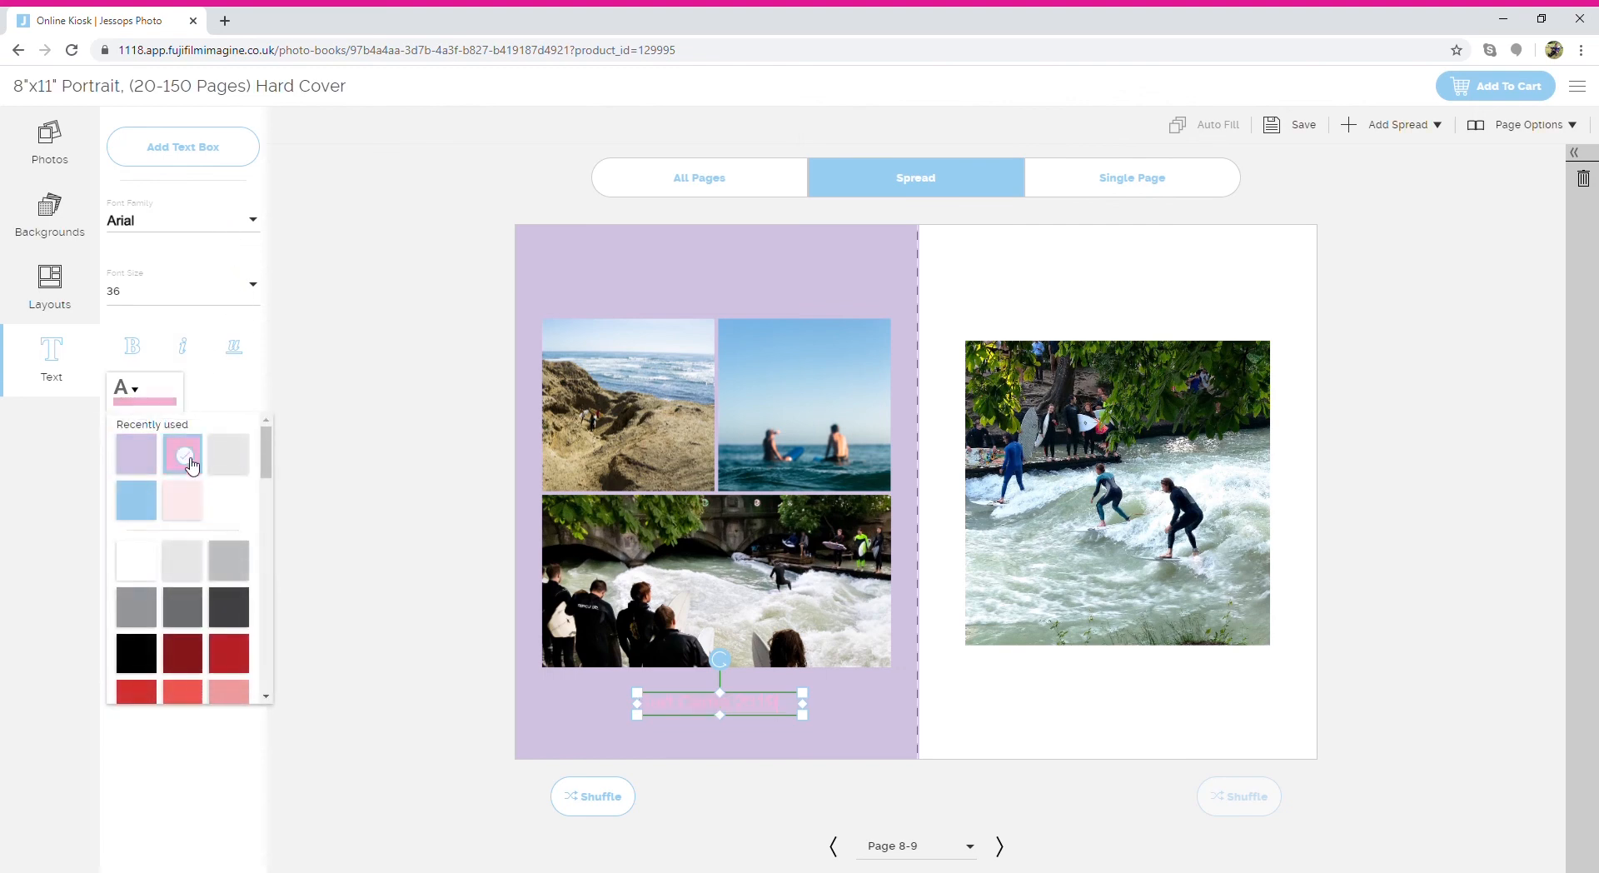
click(150, 564)
click(255, 391)
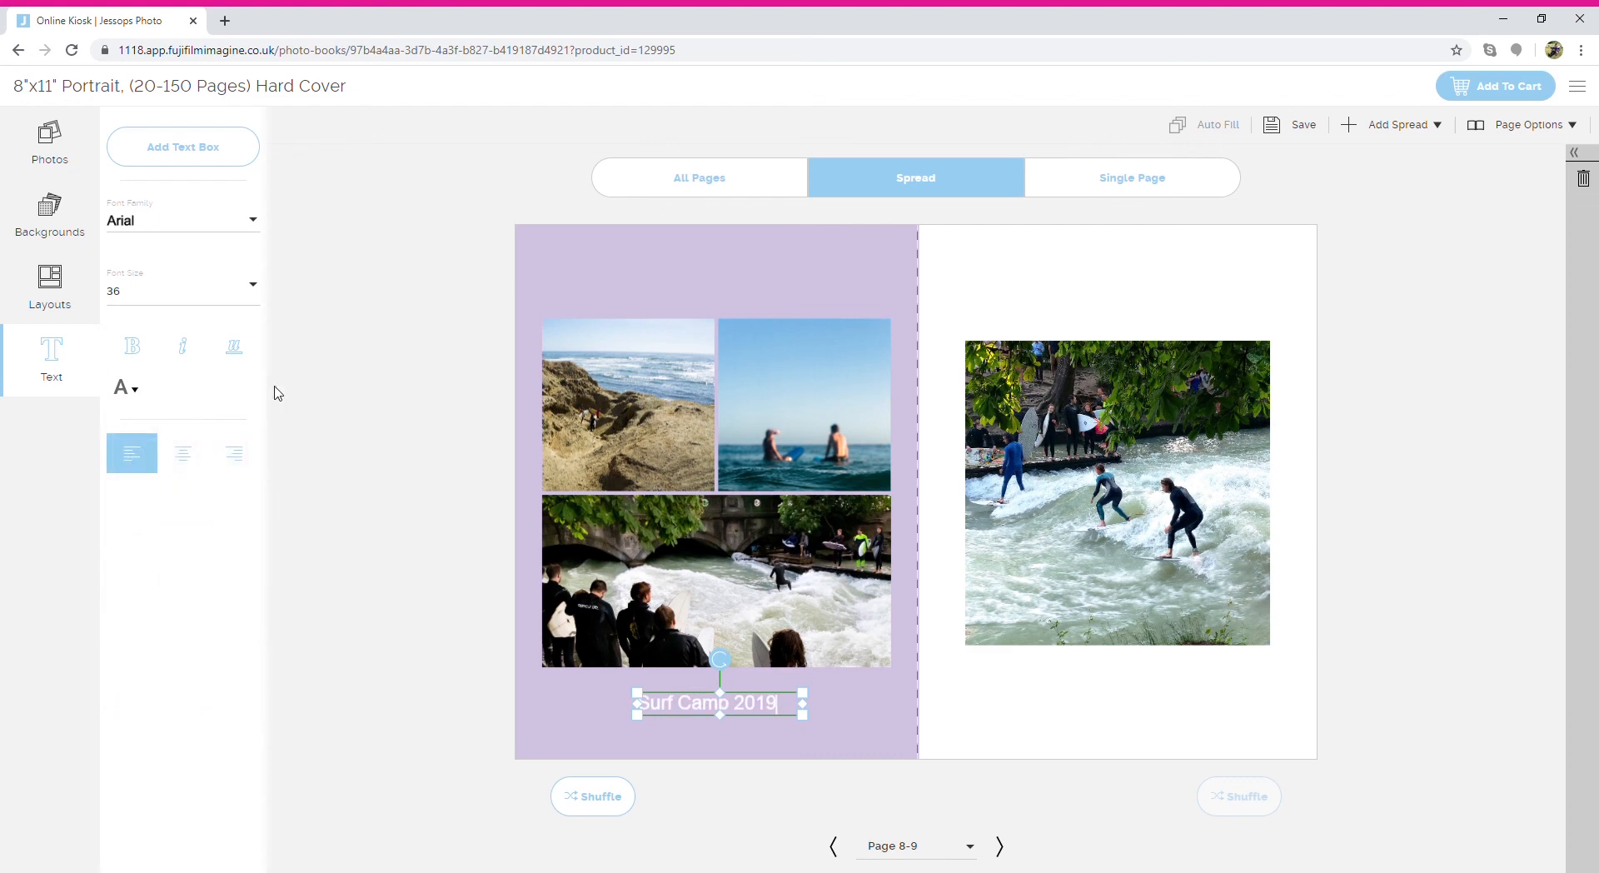
click(760, 742)
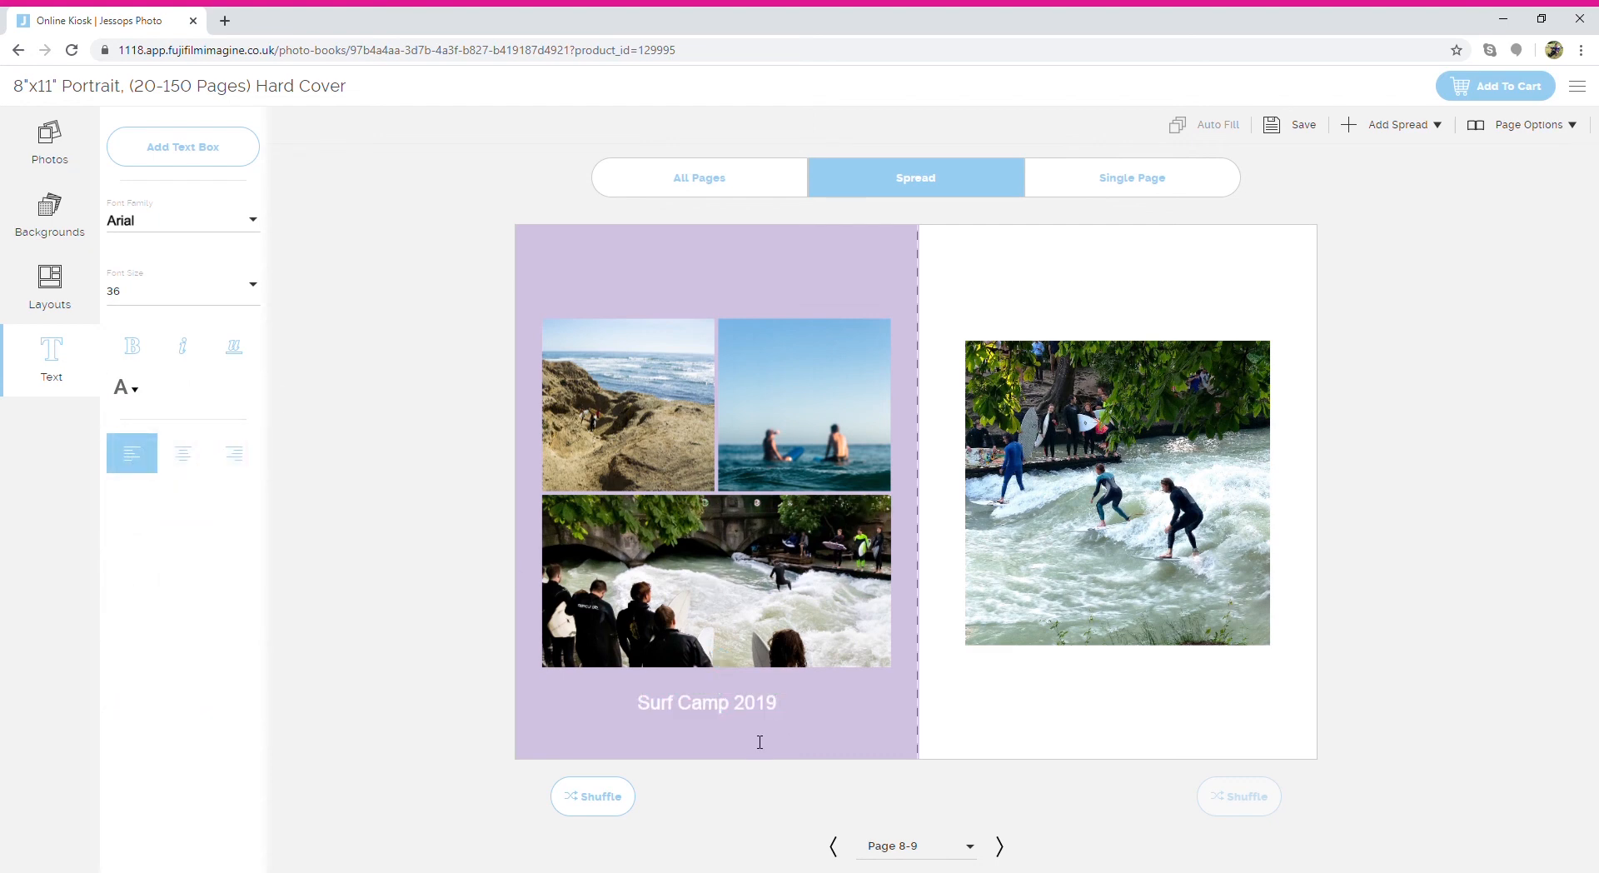
- Go to pages 18-19 and set the left page's background to light grey
click(1001, 846)
click(1001, 846)
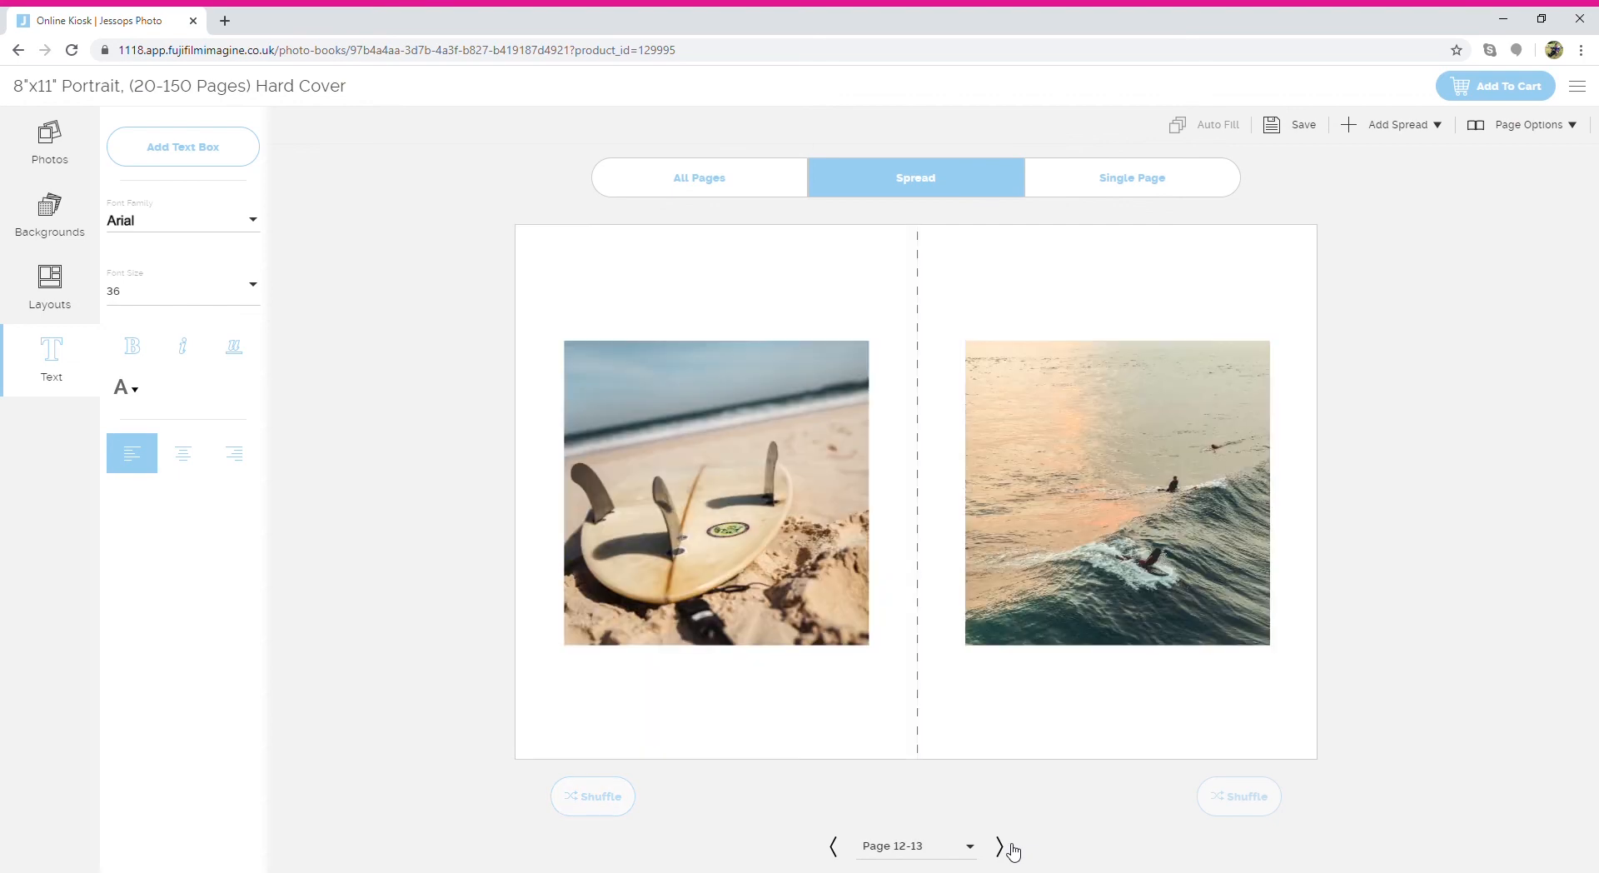
click(1001, 846)
click(1001, 846)
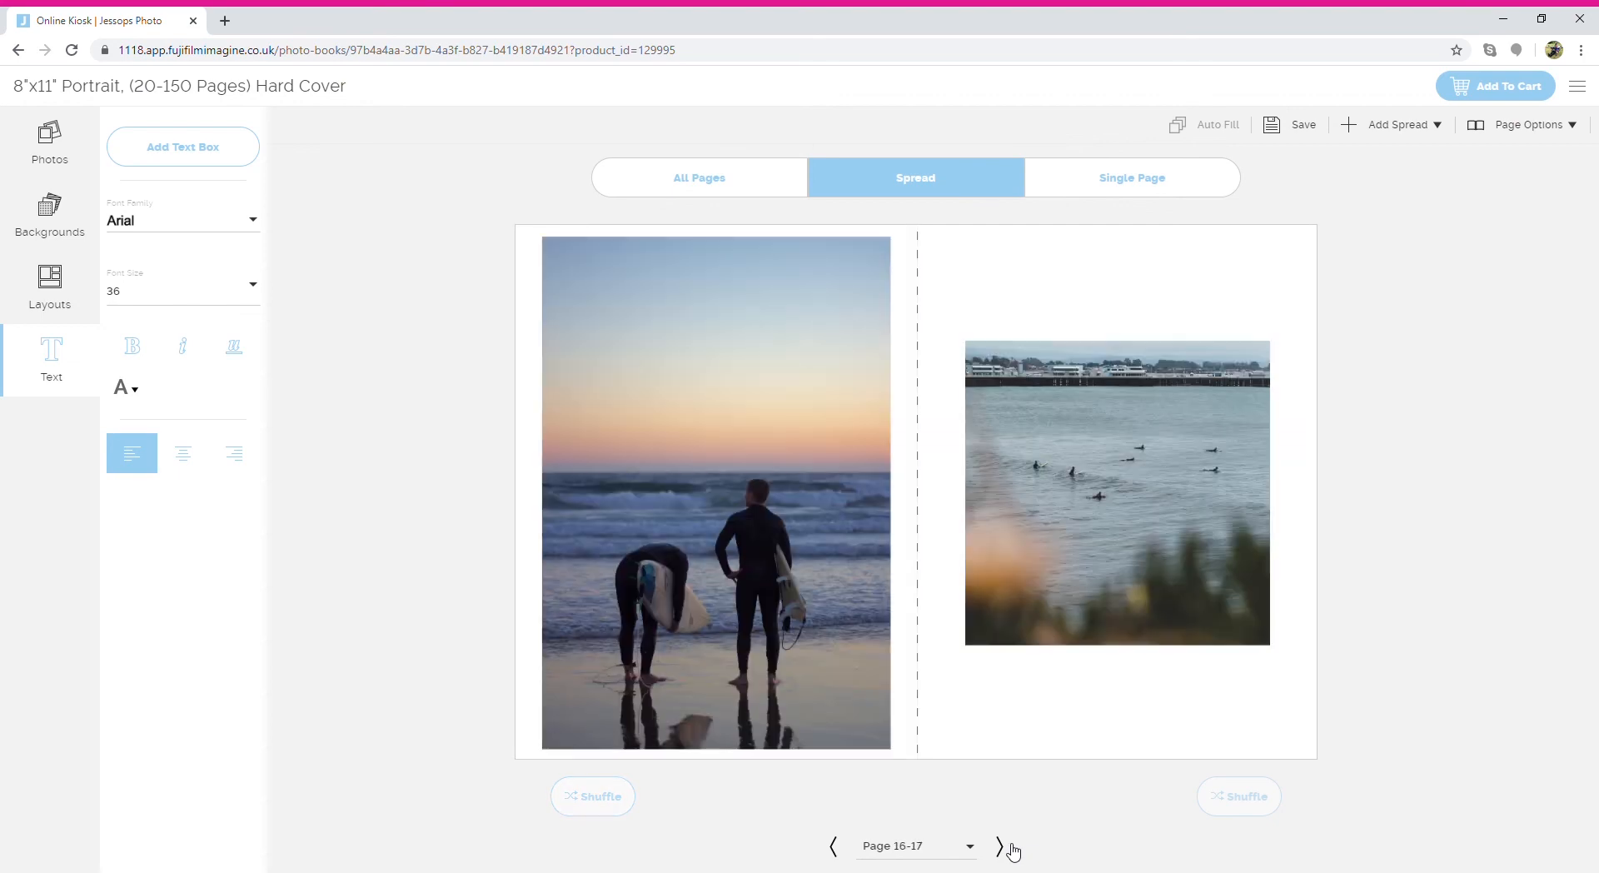
click(1001, 846)
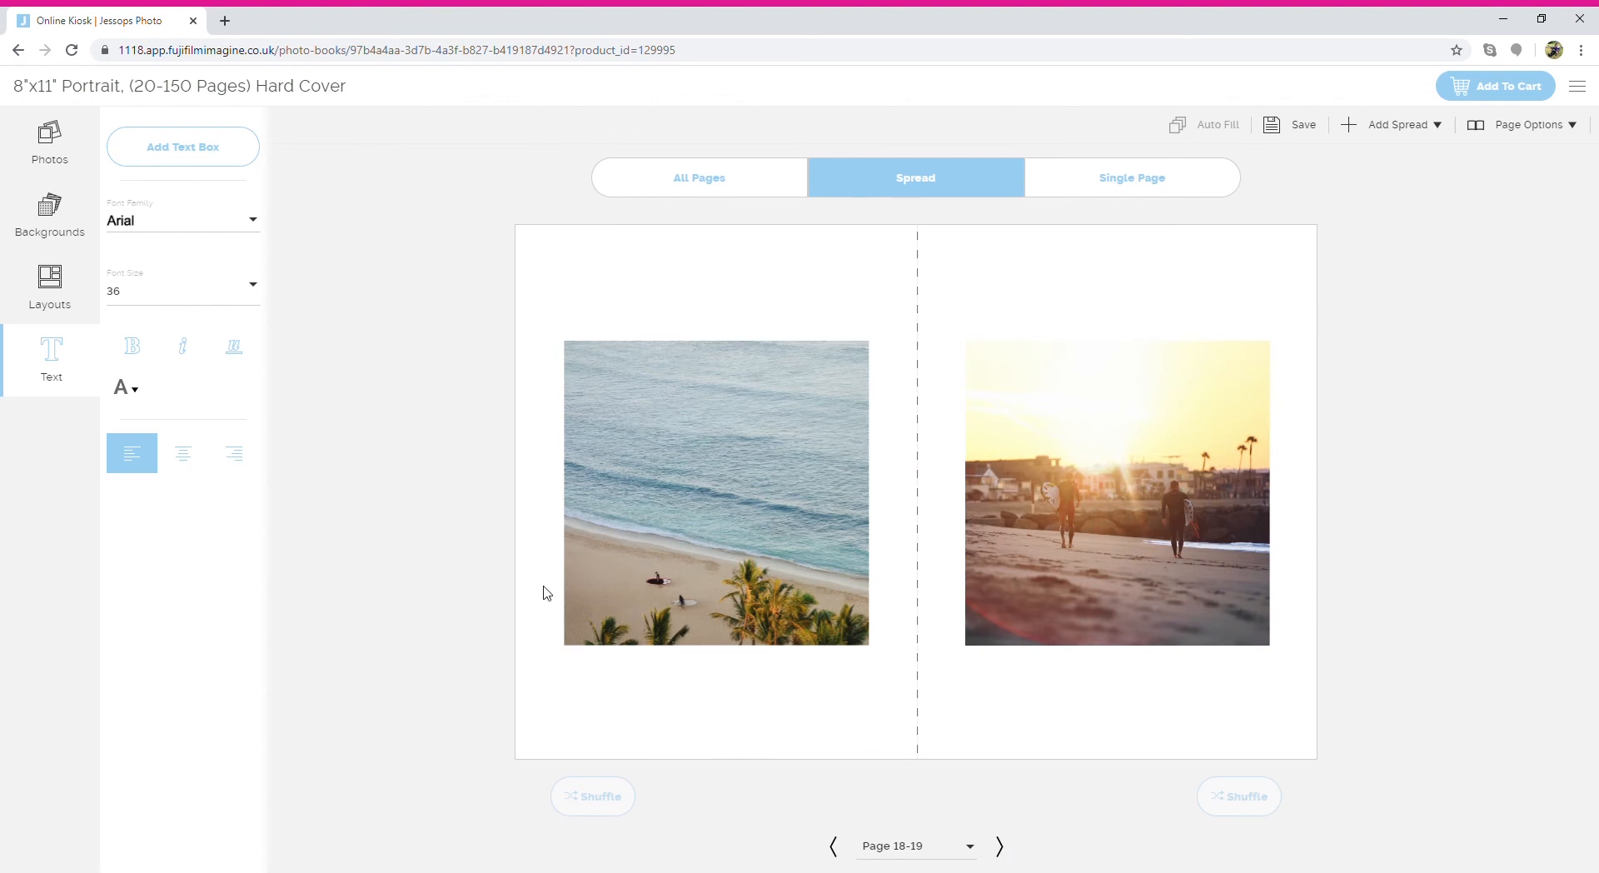
click(60, 209)
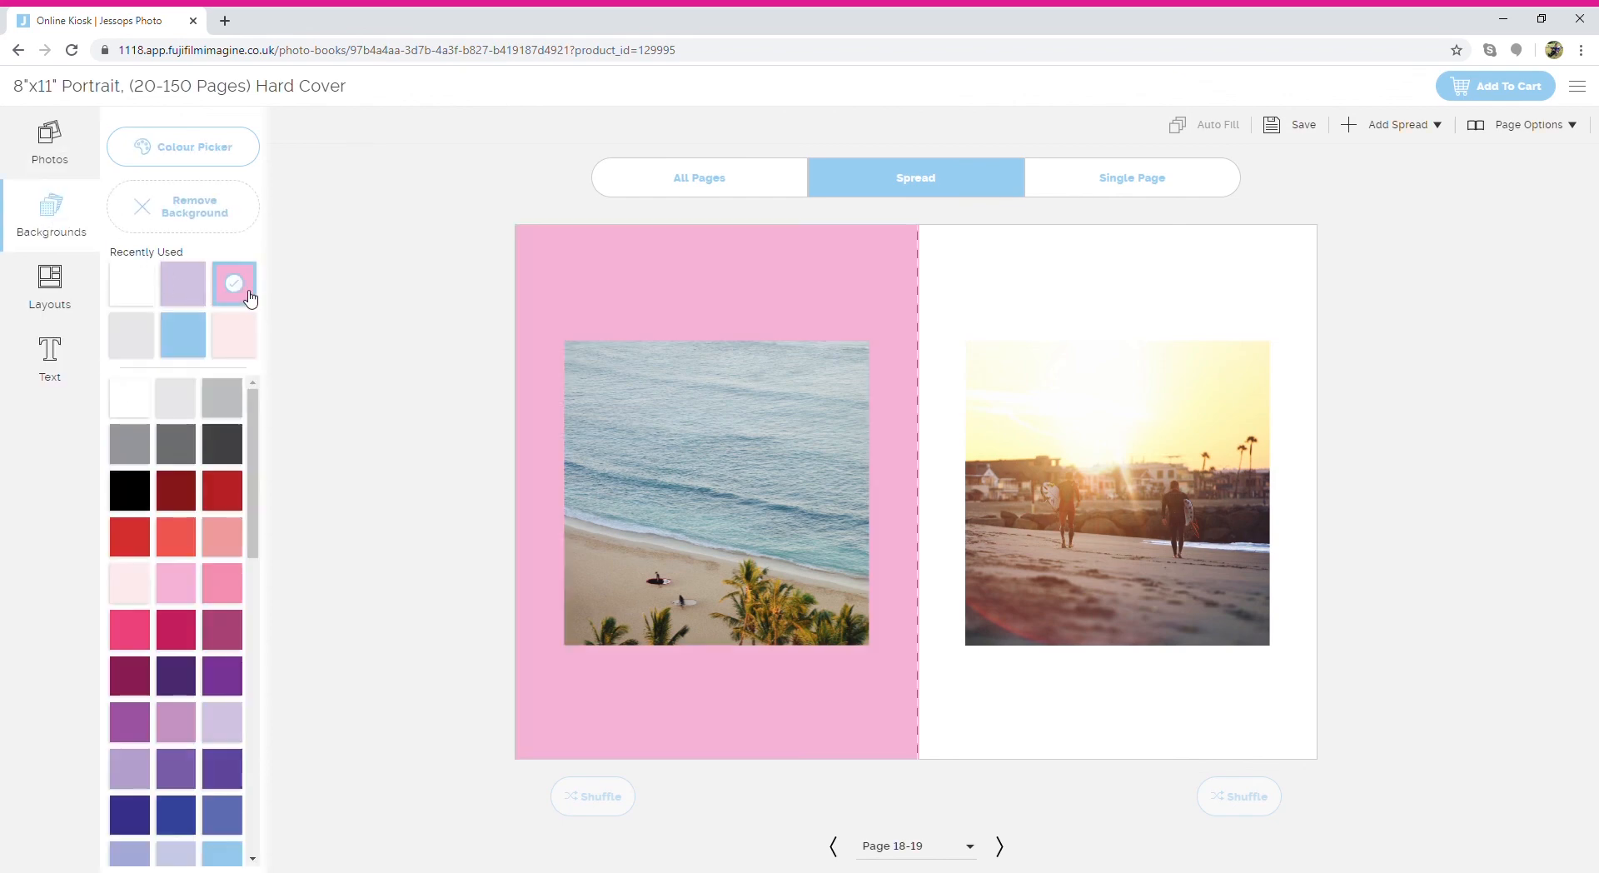
click(130, 334)
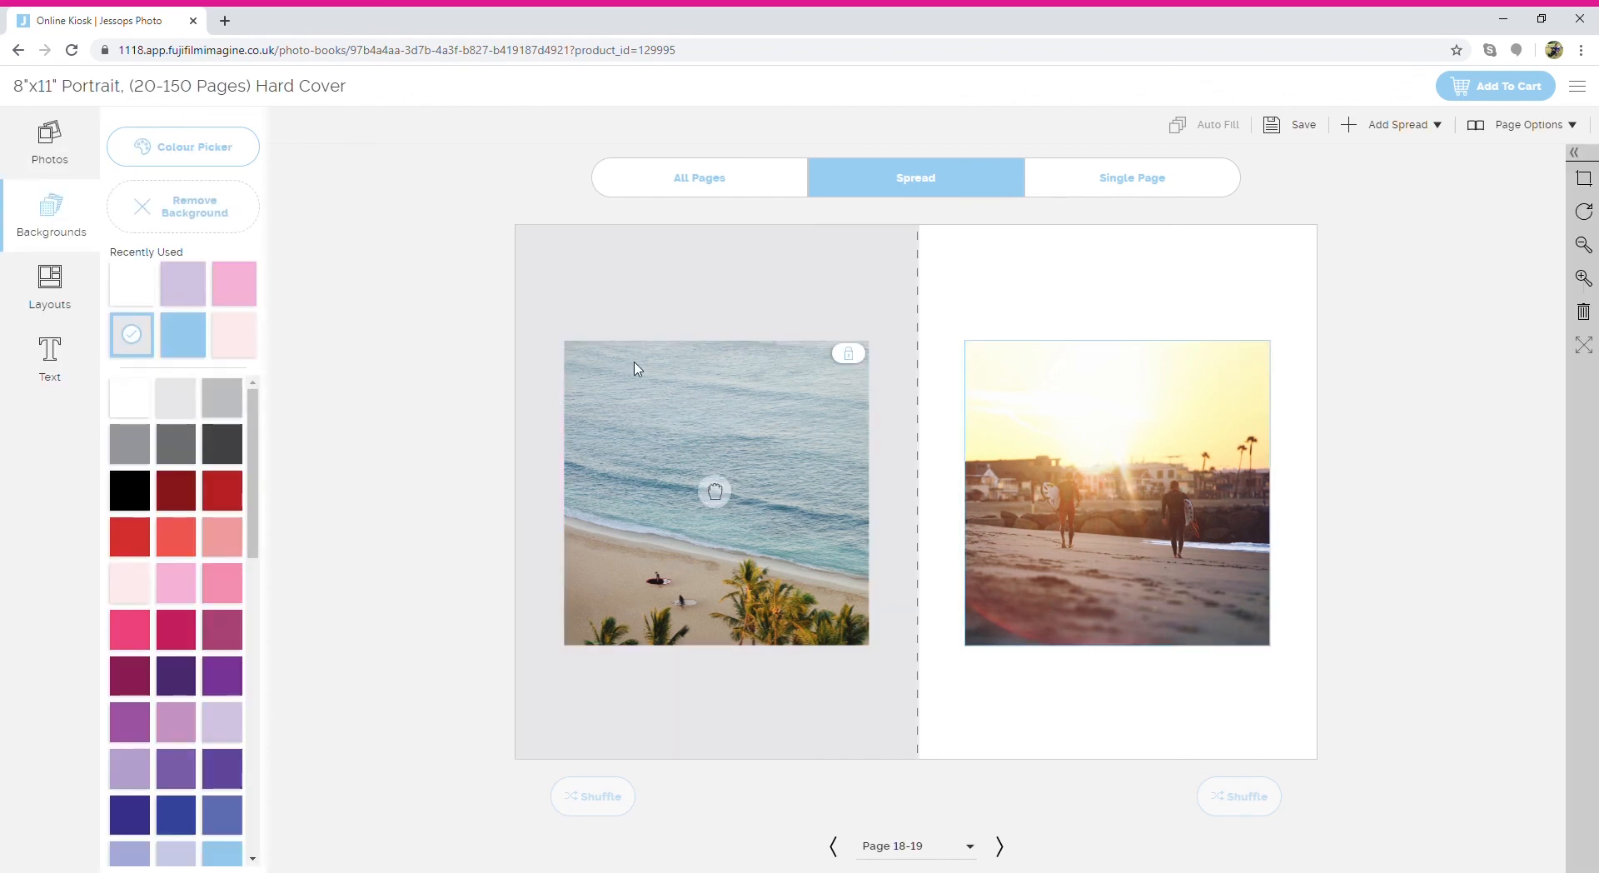
click(223, 398)
click(175, 450)
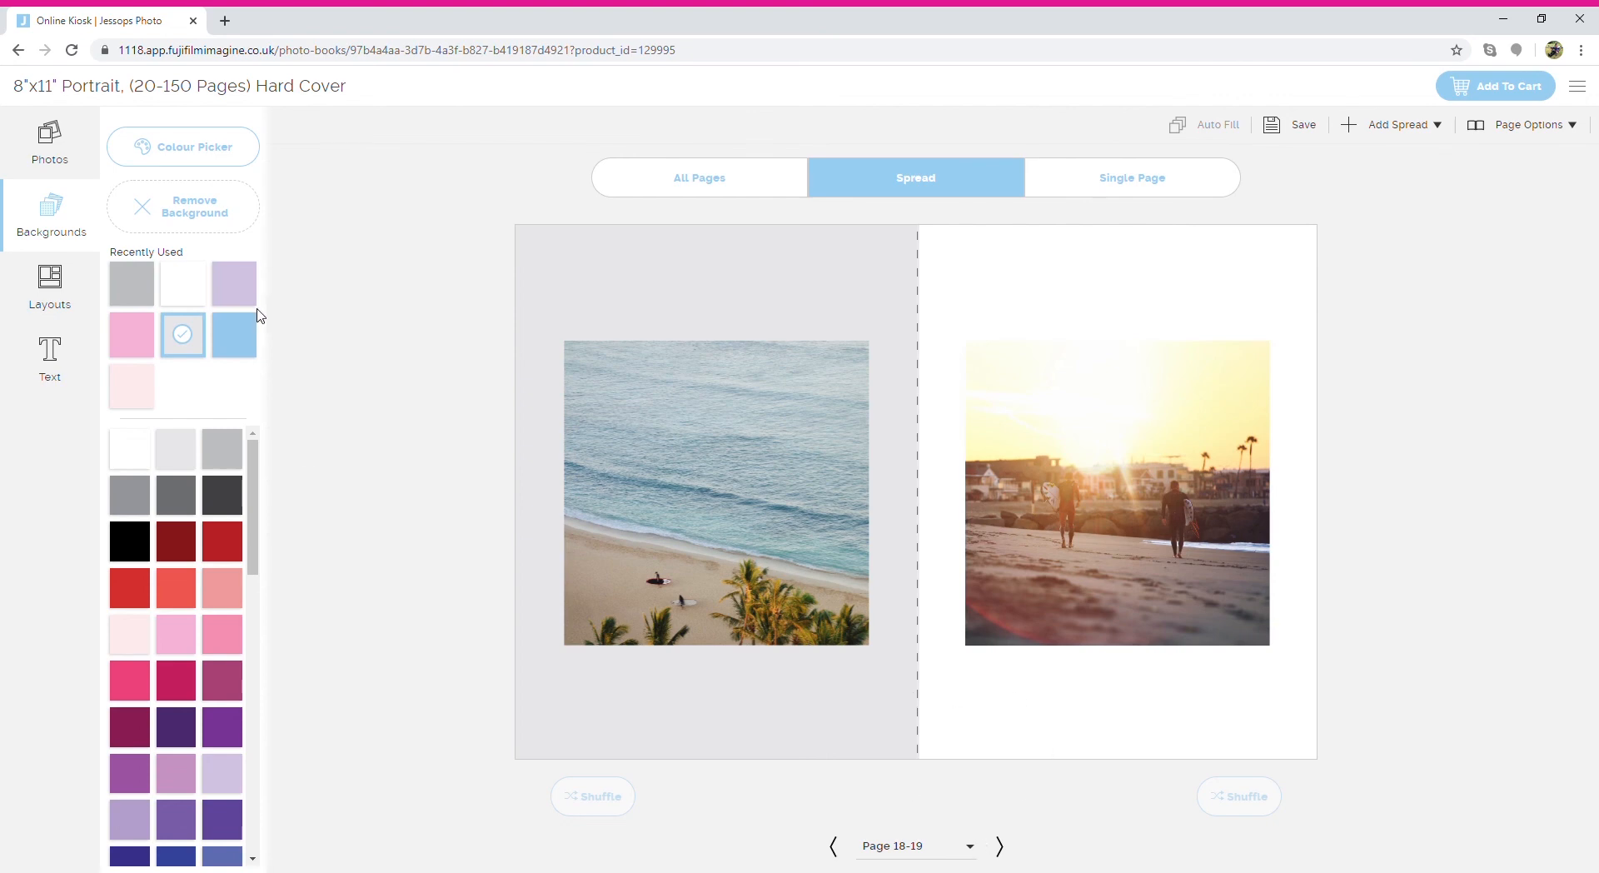
- Apply the full-page layout of two stacked photos to page 18 and fill the lower frame with the photo of surfers walking along the sand
click(50, 285)
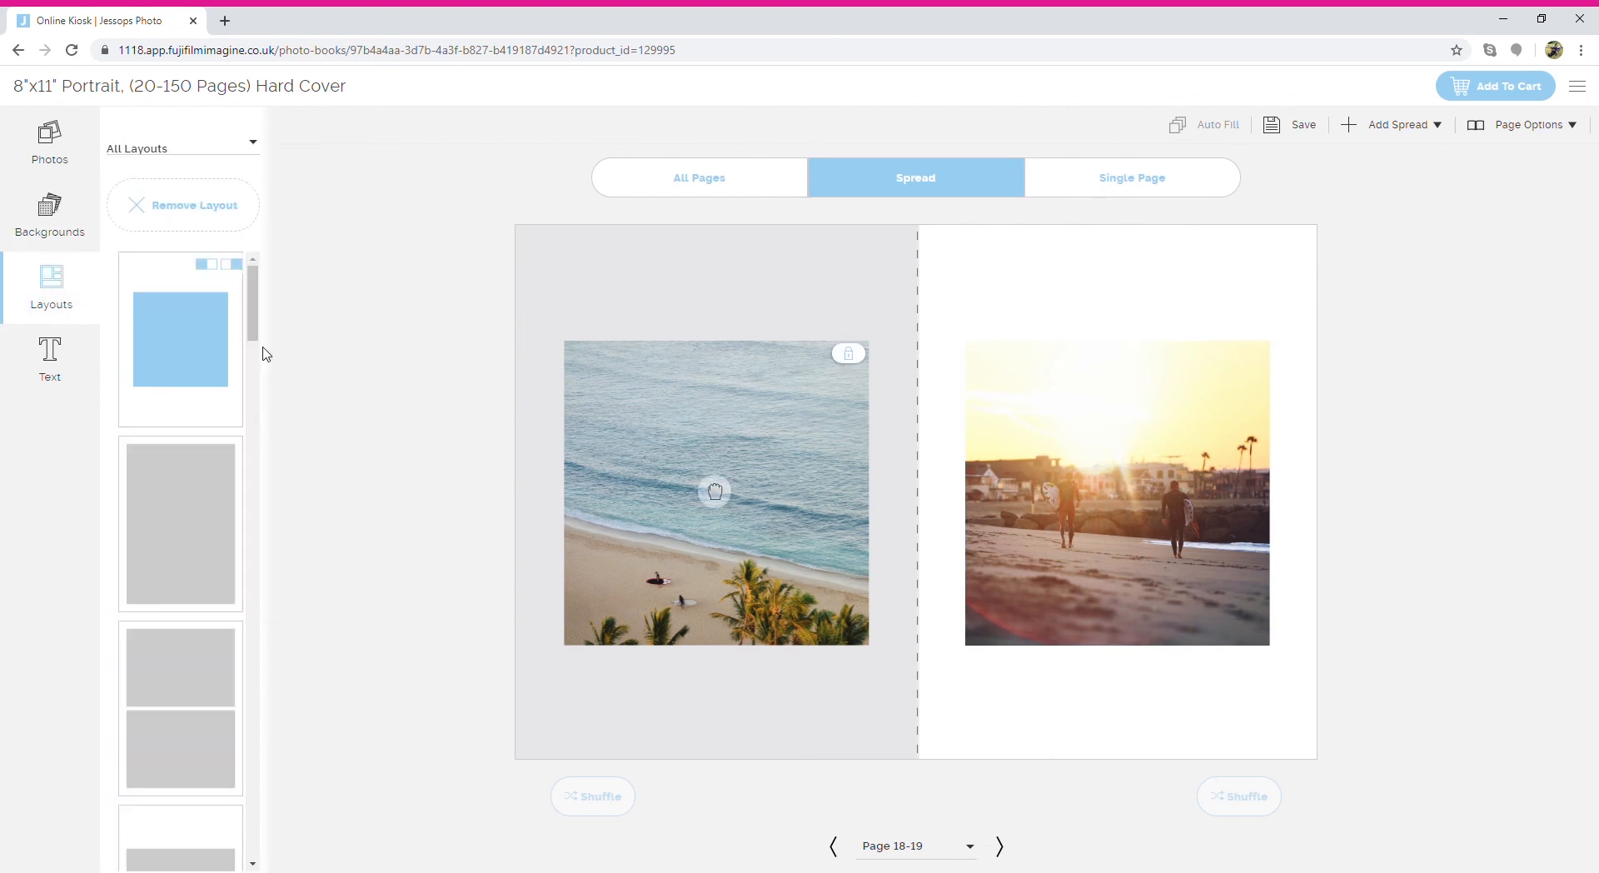
scroll(258, 349, down, 5)
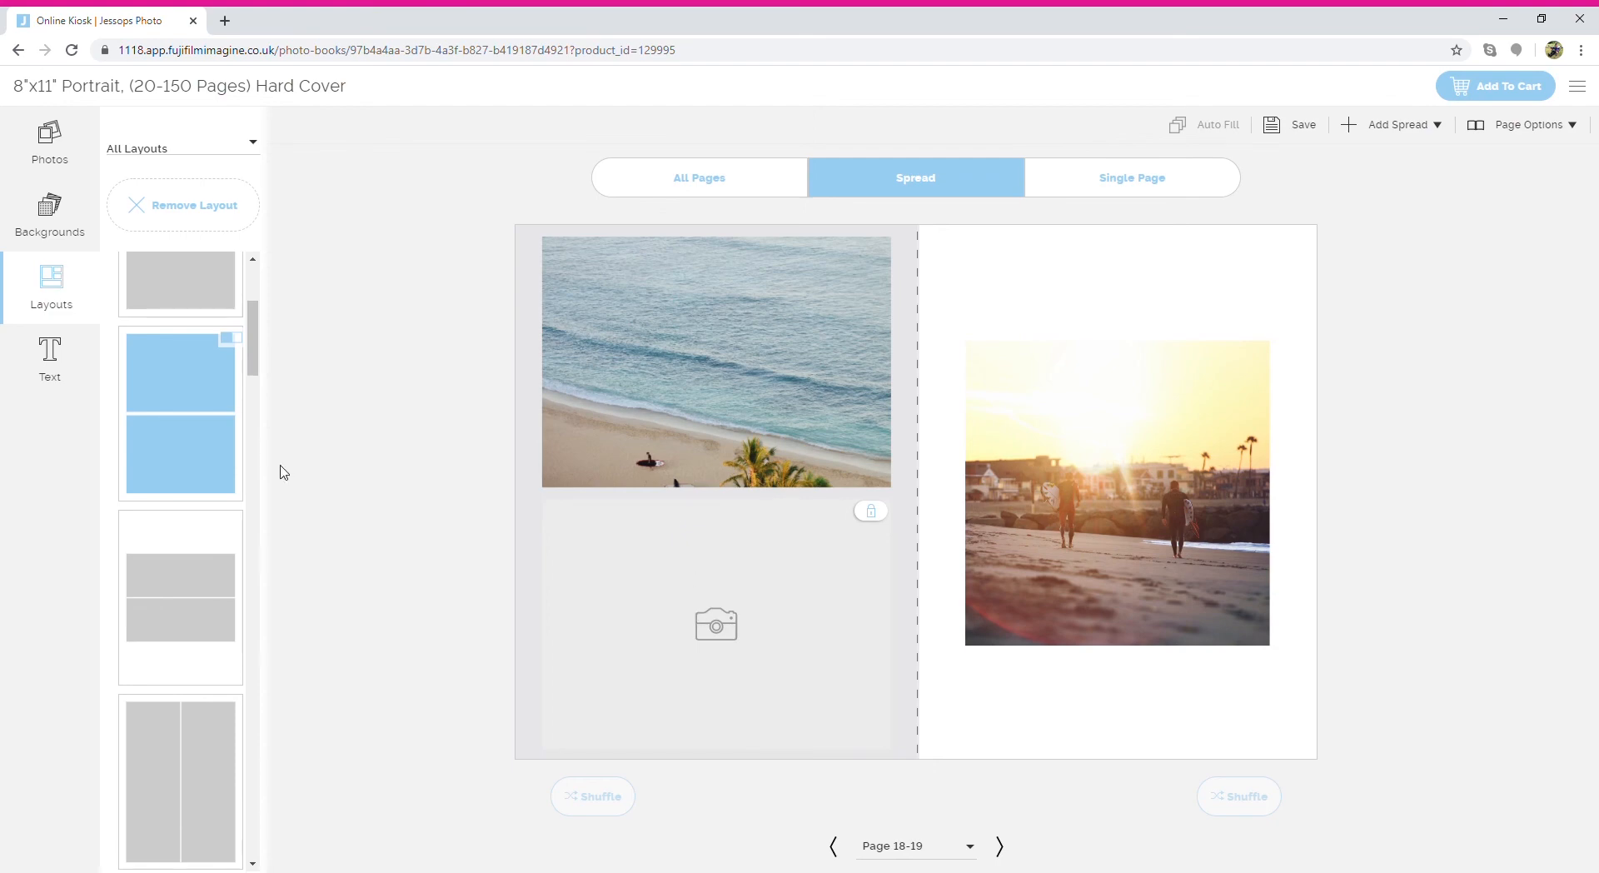
click(50, 142)
drag(260, 358, 263, 526)
drag(192, 468, 796, 647)
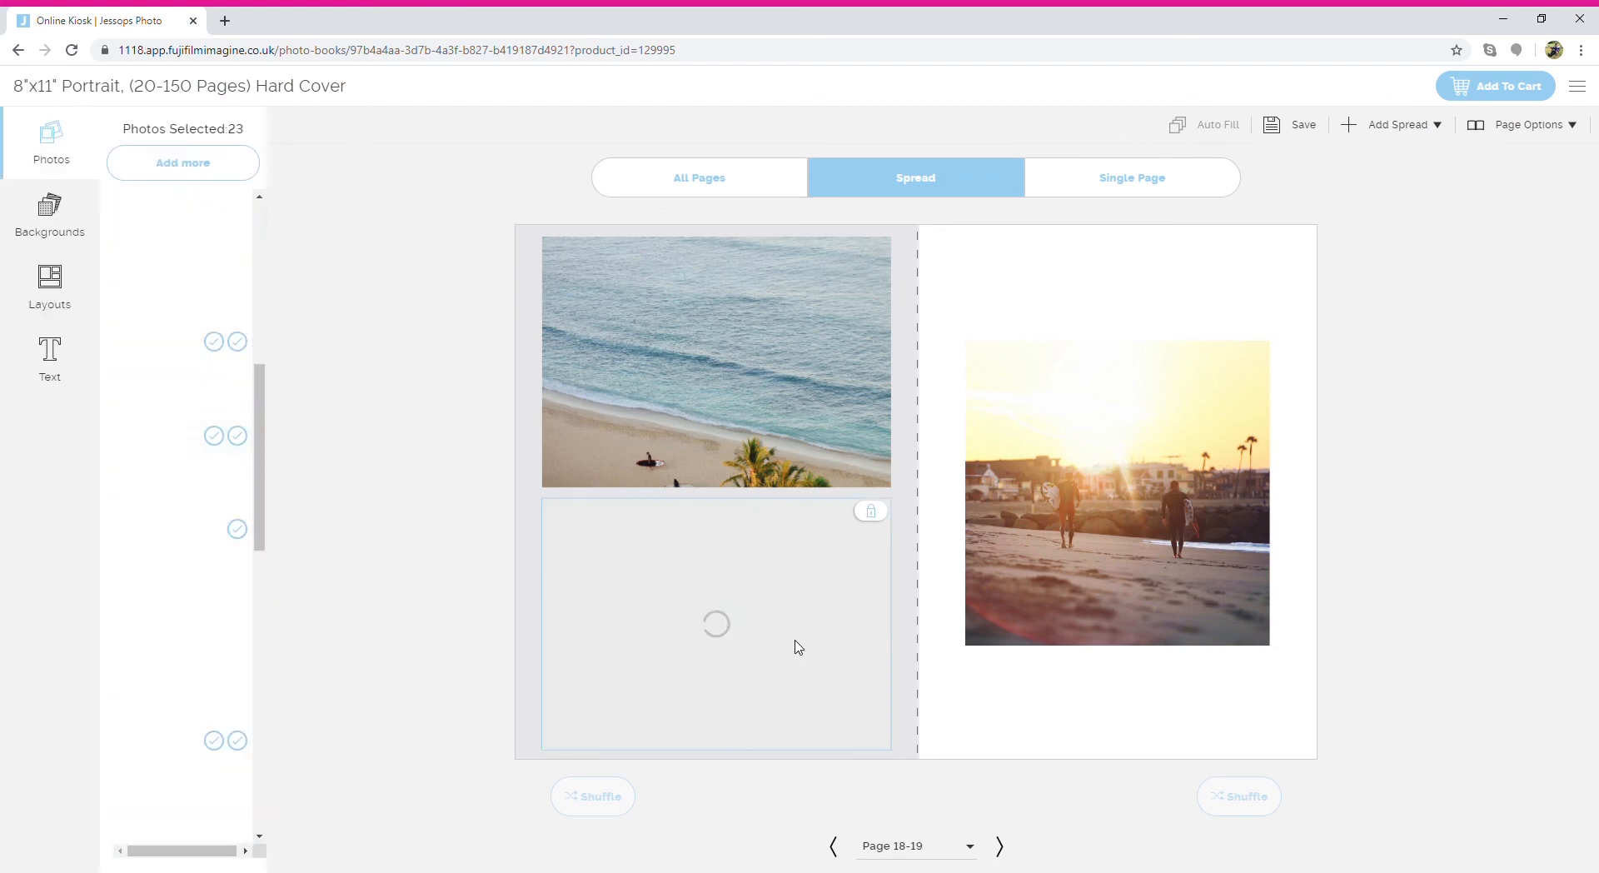
- Reposition the upper photo on page 18 within its frame to show the palm trees
click(714, 357)
drag(714, 358, 678, 196)
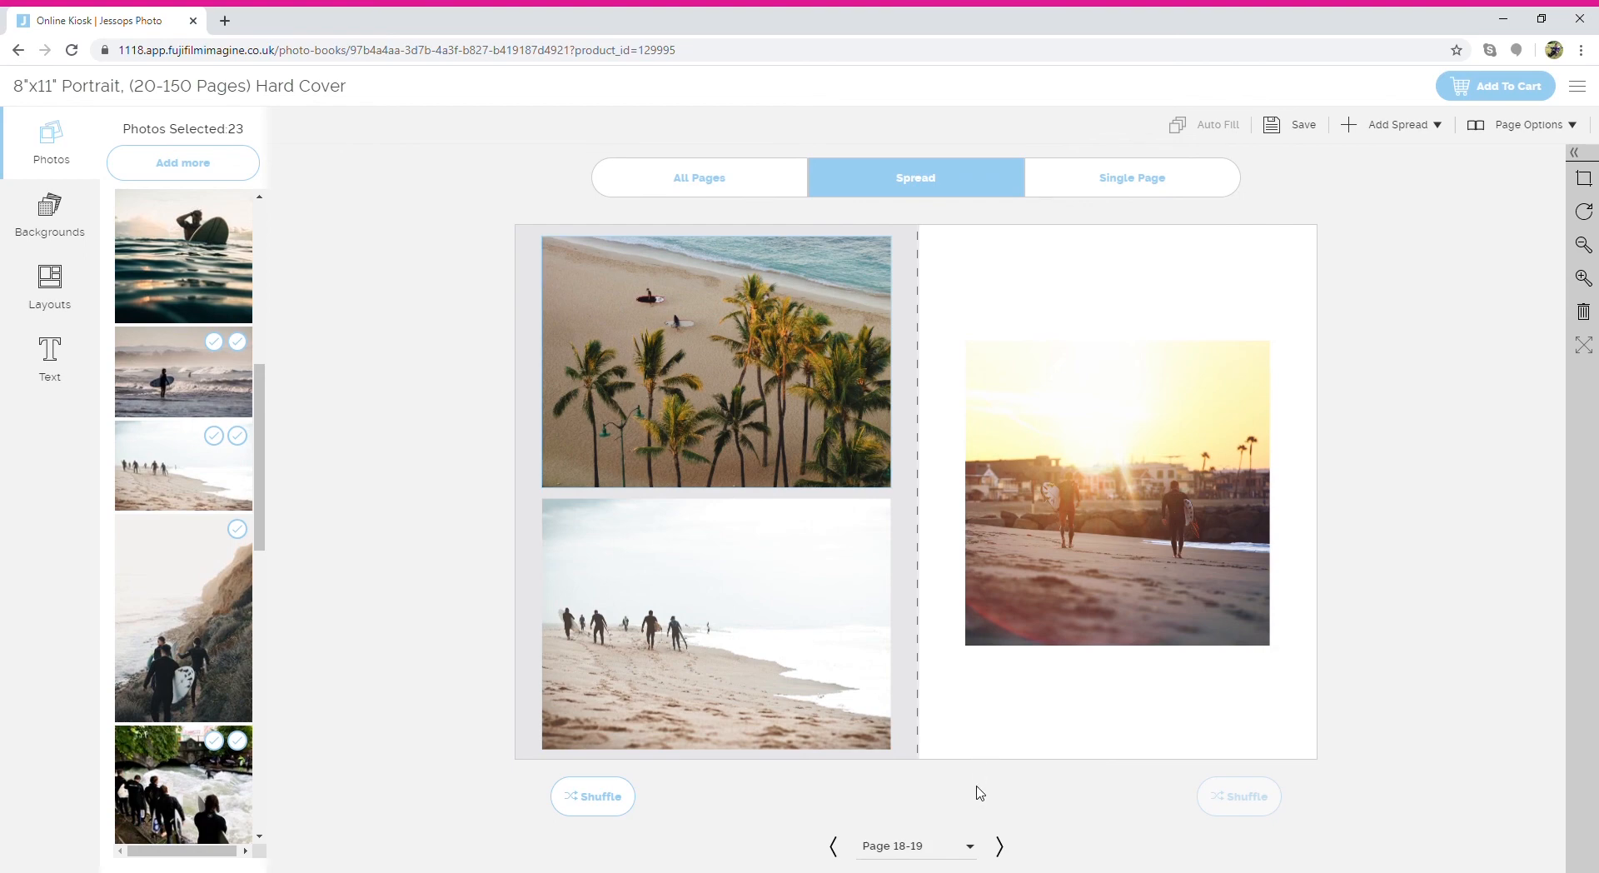
- Return to the cover and apply the full-page single-photo layout to both the front and back covers
click(835, 851)
click(835, 851)
click(835, 851)
click(835, 851)
click(835, 851)
click(835, 851)
click(835, 851)
click(835, 851)
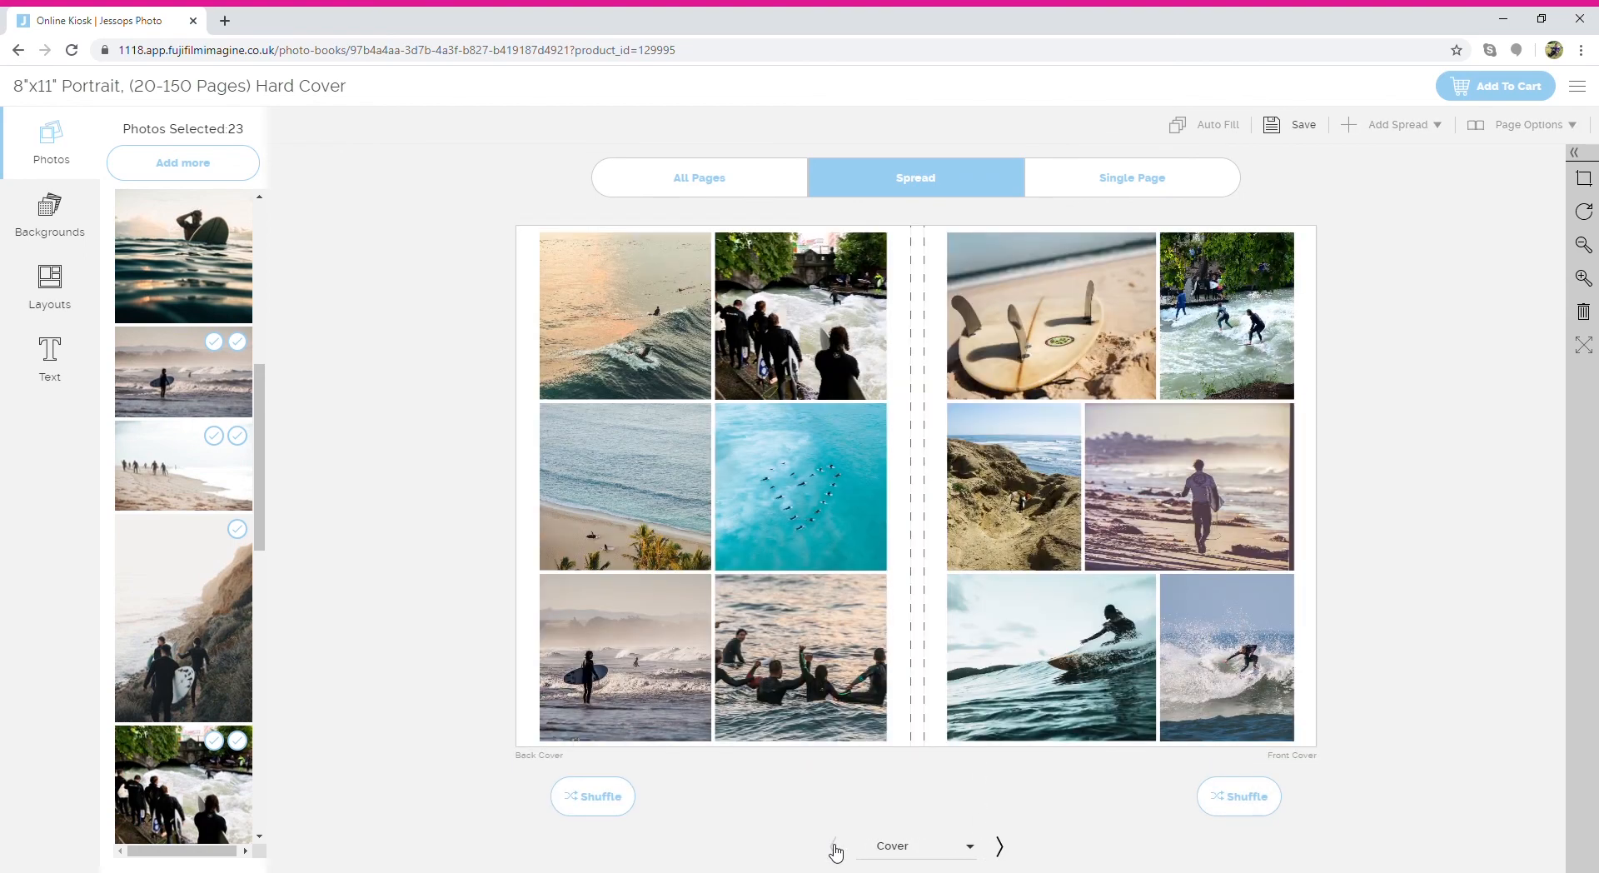
click(50, 287)
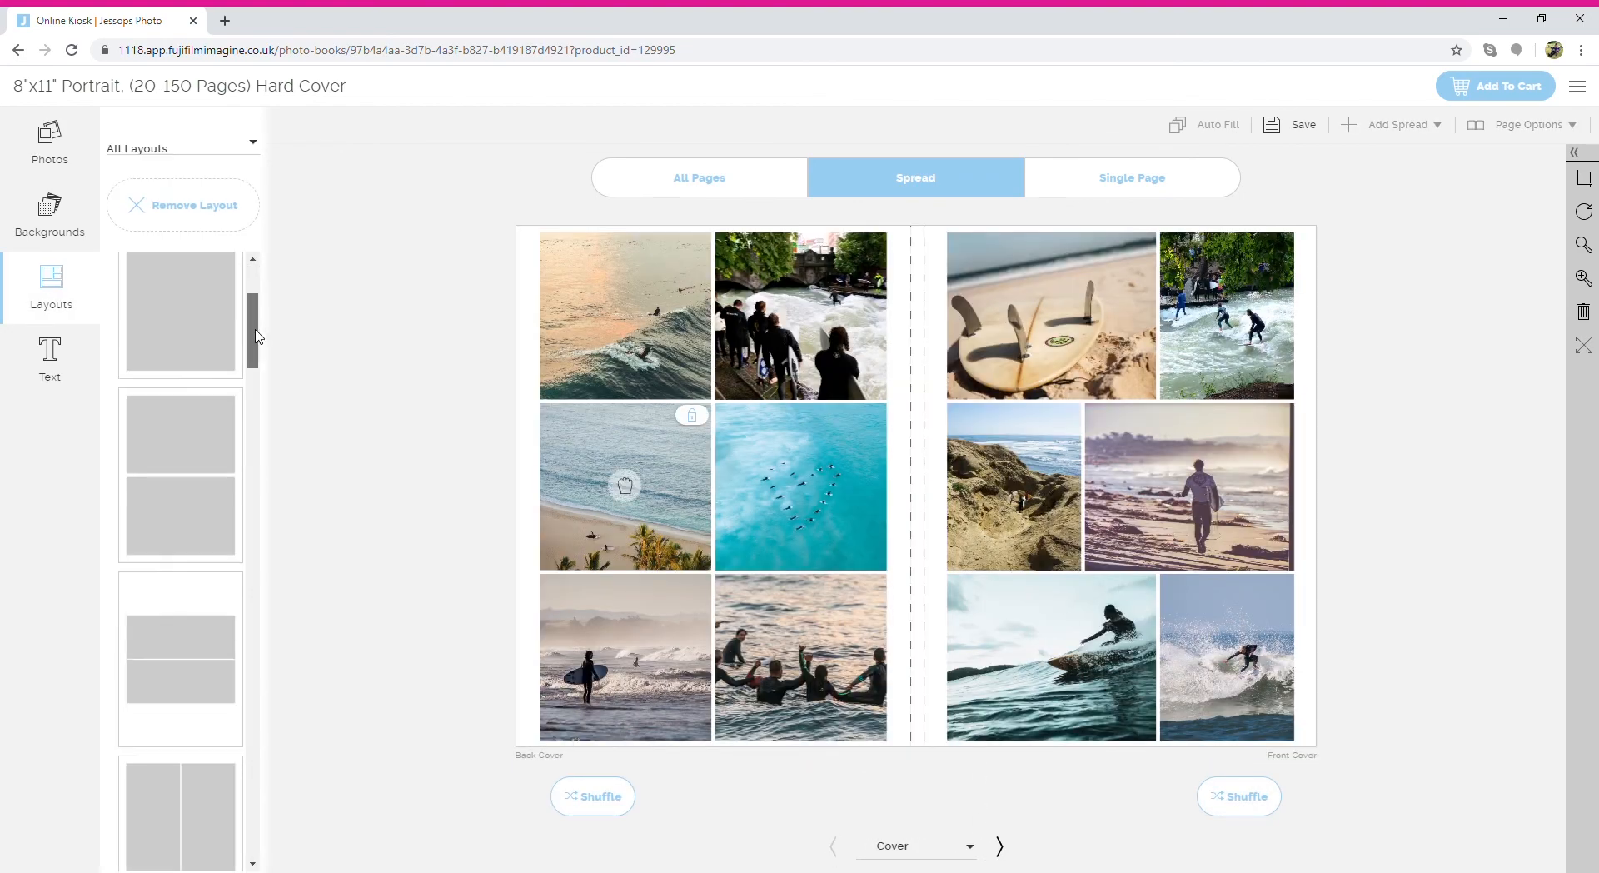
drag(193, 379, 1077, 475)
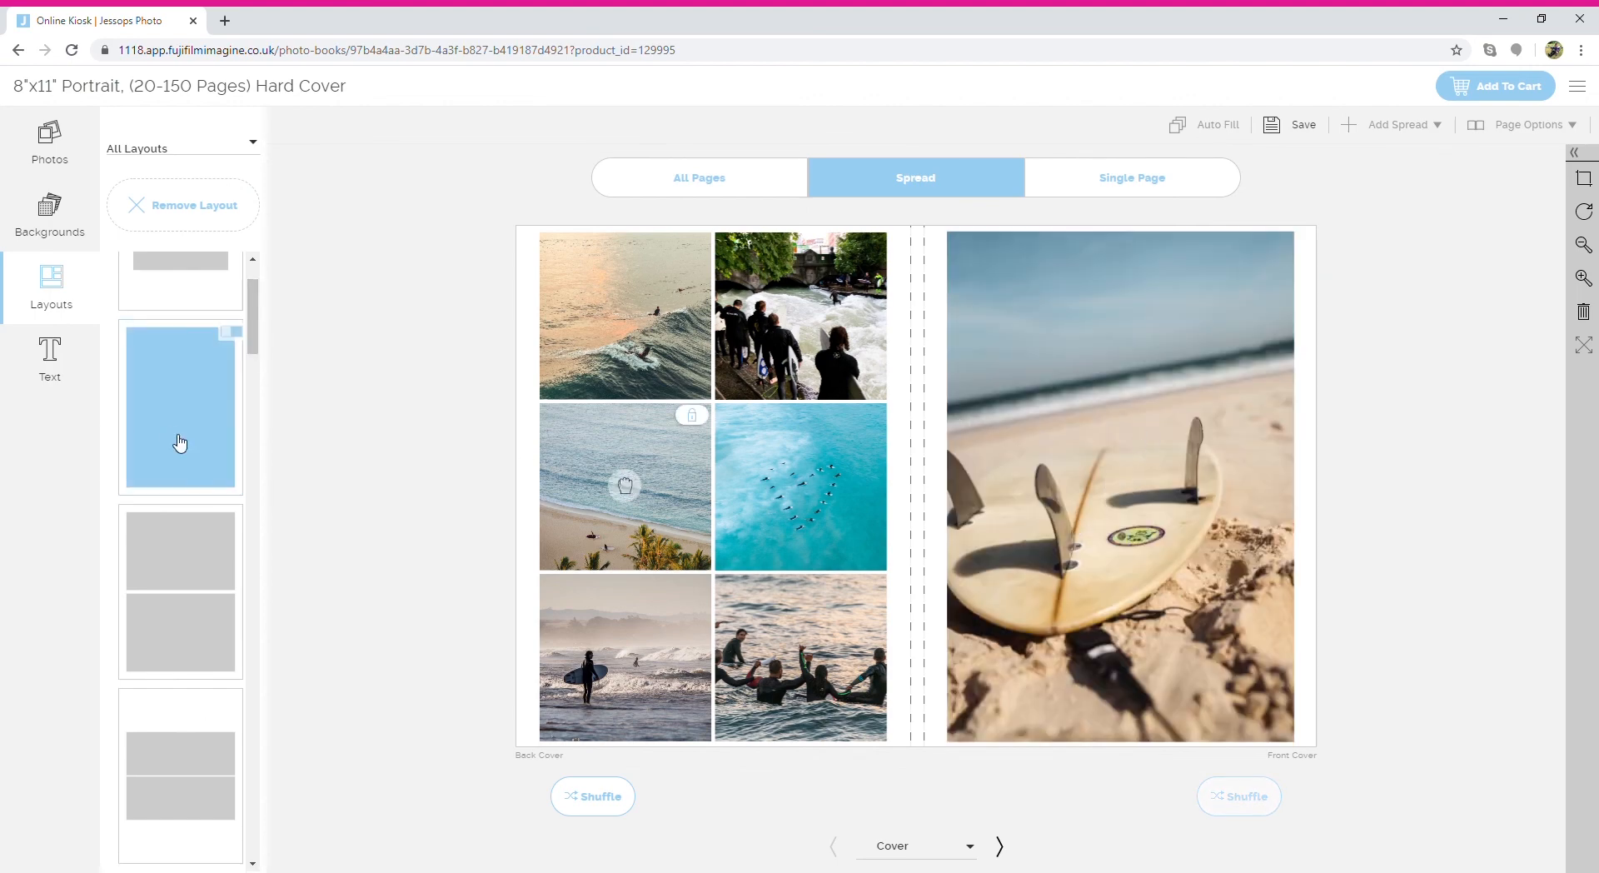
drag(180, 440, 708, 509)
- Replace the back cover photo with the aerial photo of surfers forming a heart in turquoise water
click(50, 150)
scroll(223, 503, down, 10)
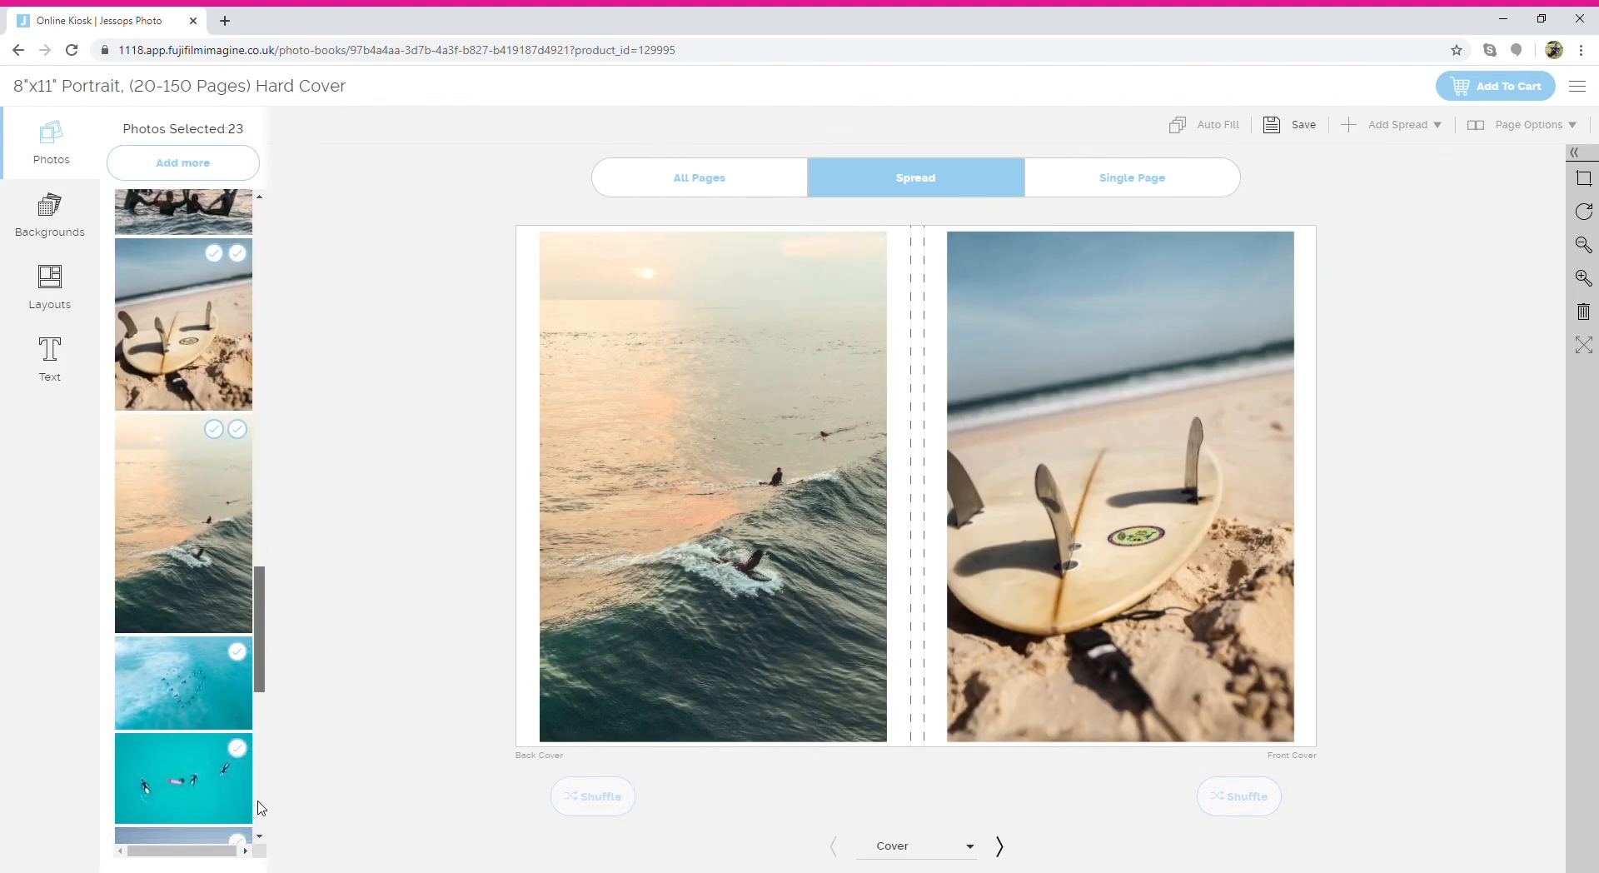
drag(223, 478, 713, 492)
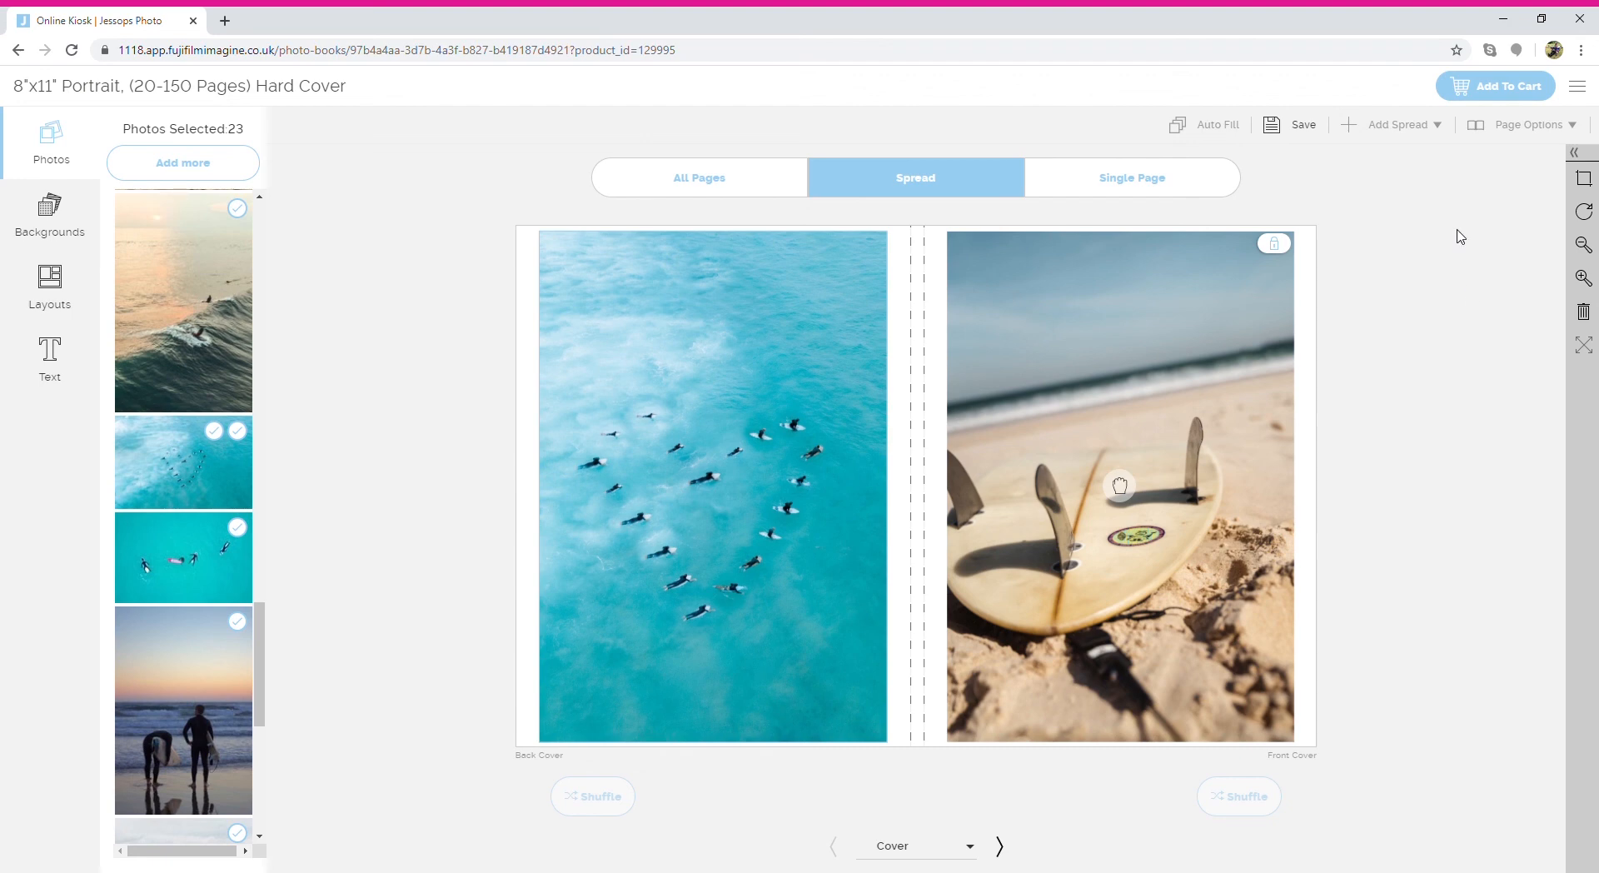
- Add the photo book to the cart
click(1485, 93)
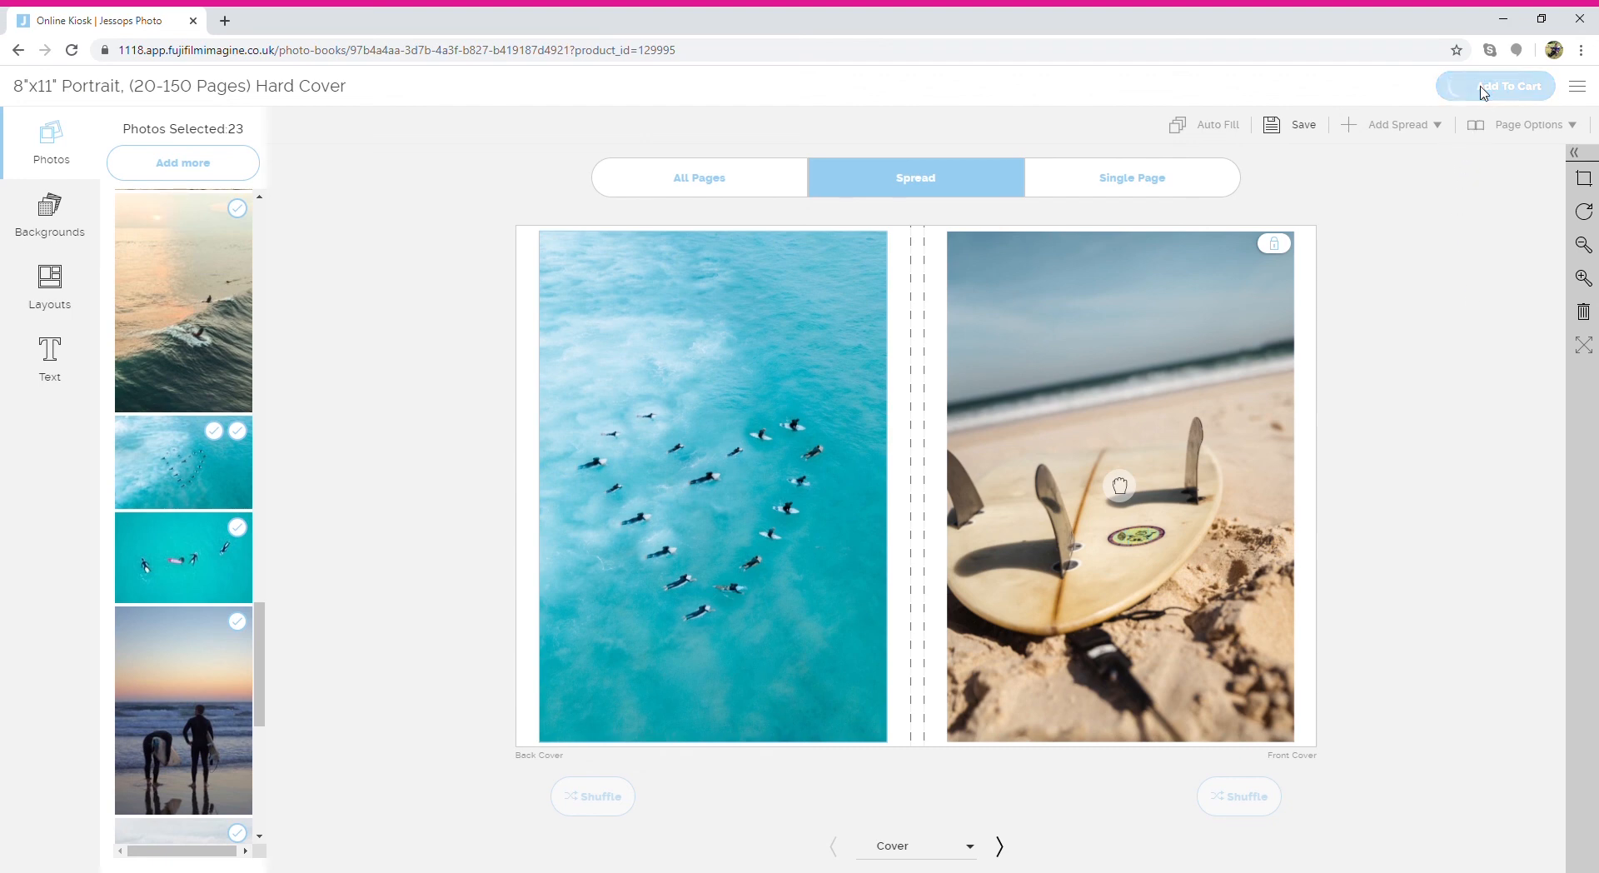